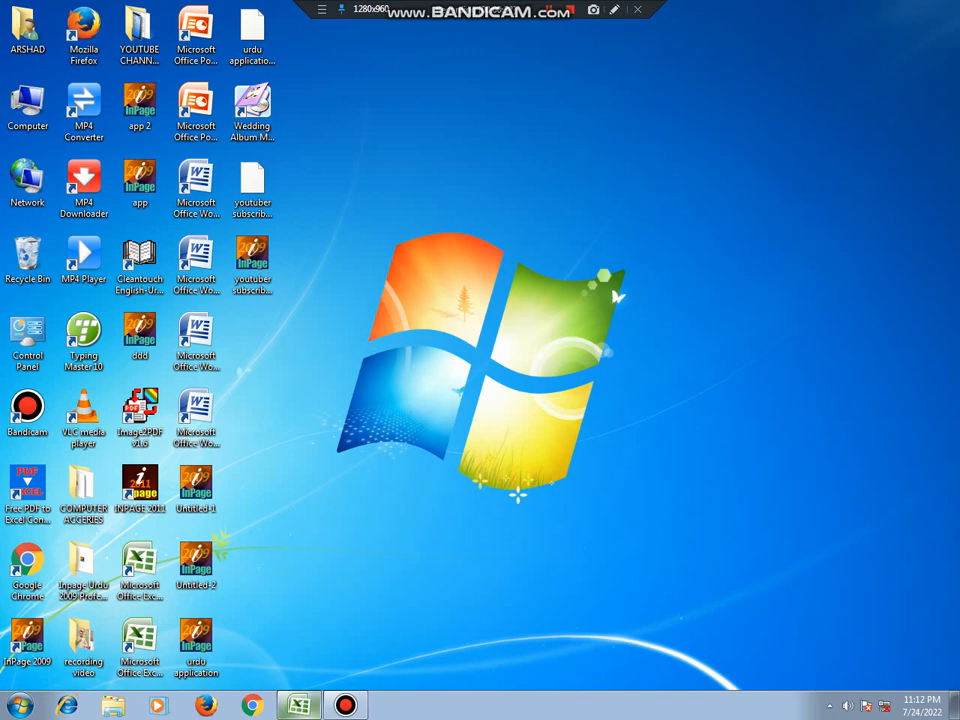
# Switch to the open Excel workbook, briefly outline the Formulas heading in red, and display the formula commands.
pyautogui.click(300, 706)
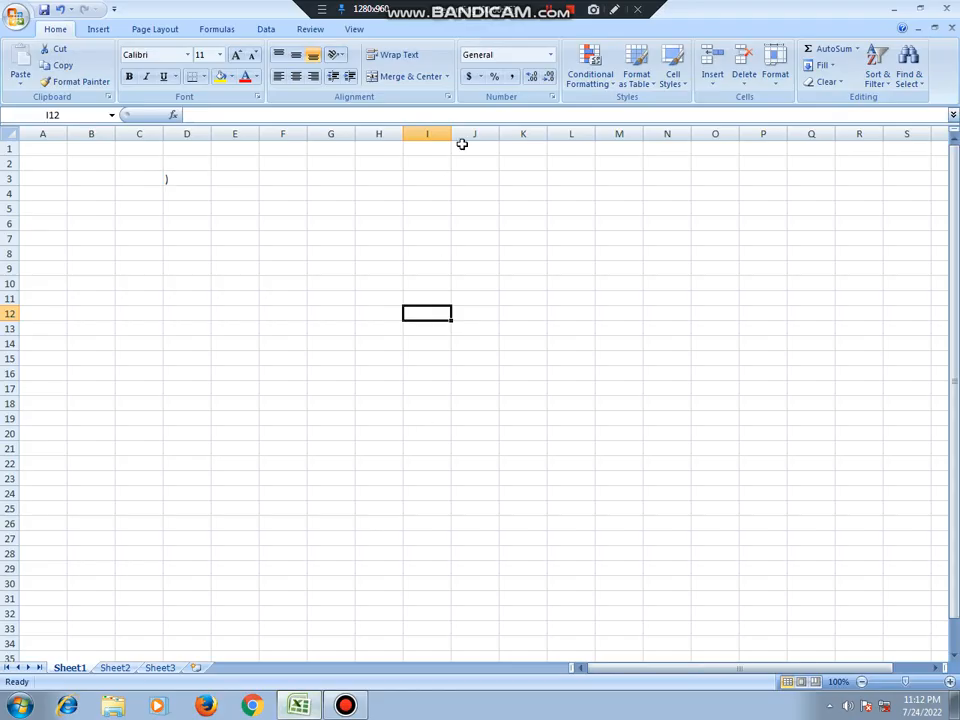
pyautogui.click(614, 9)
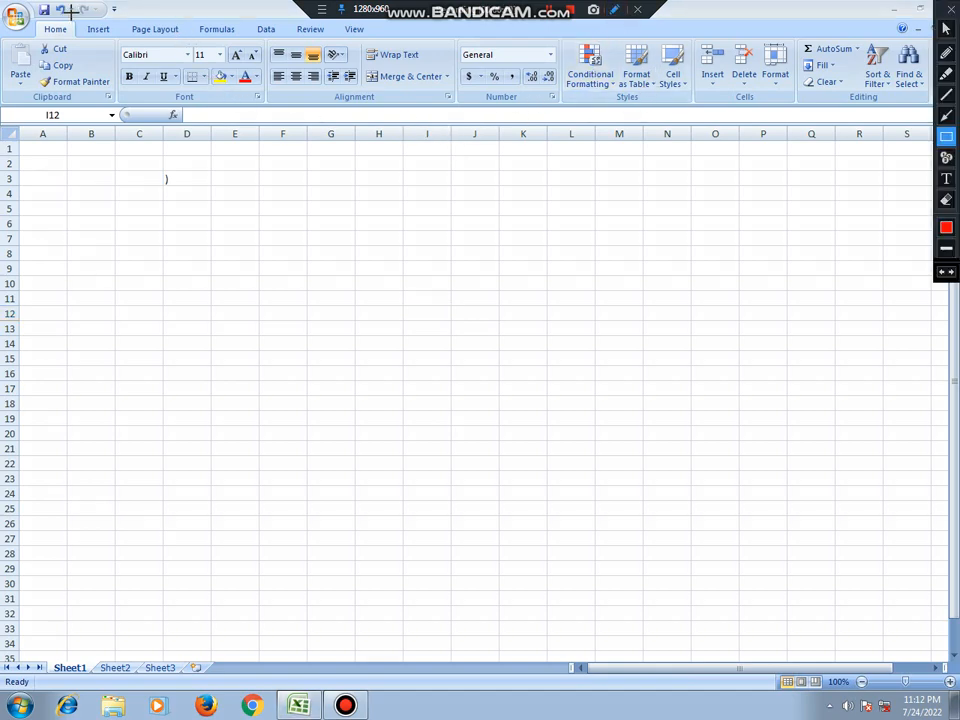
pyautogui.moveTo(189, 13); pyautogui.dragTo(252, 40)
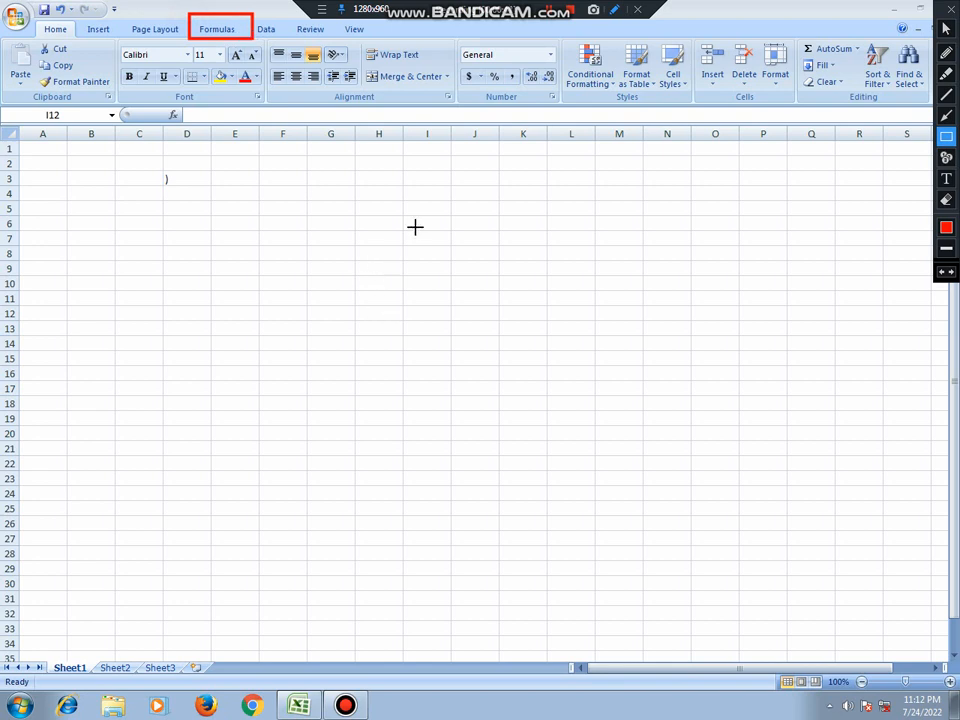
pyautogui.click(947, 15)
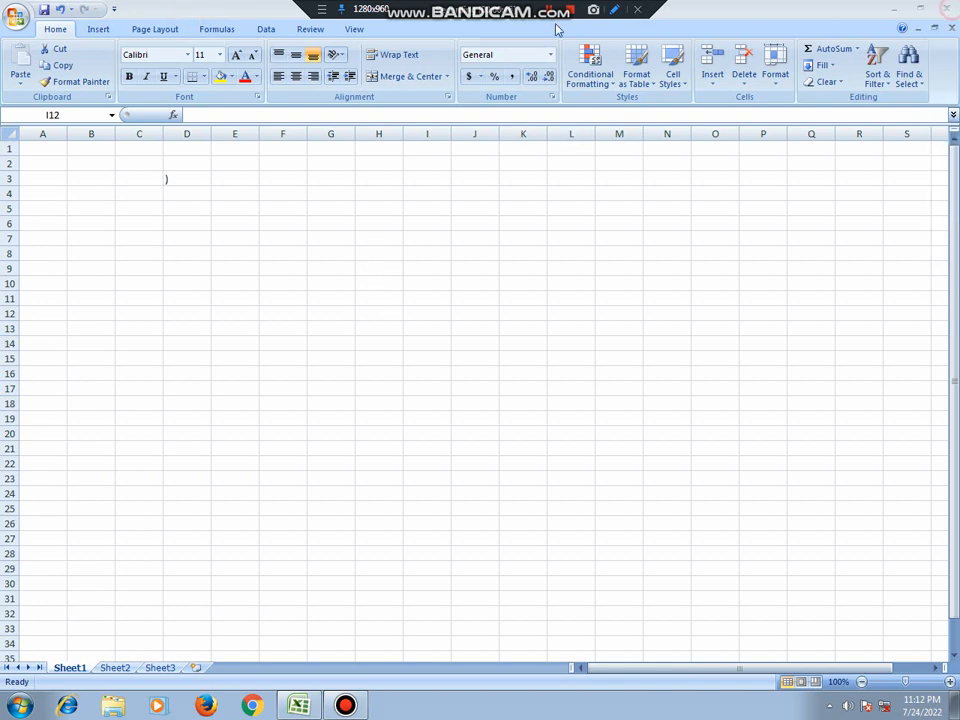
pyautogui.click(236, 33)
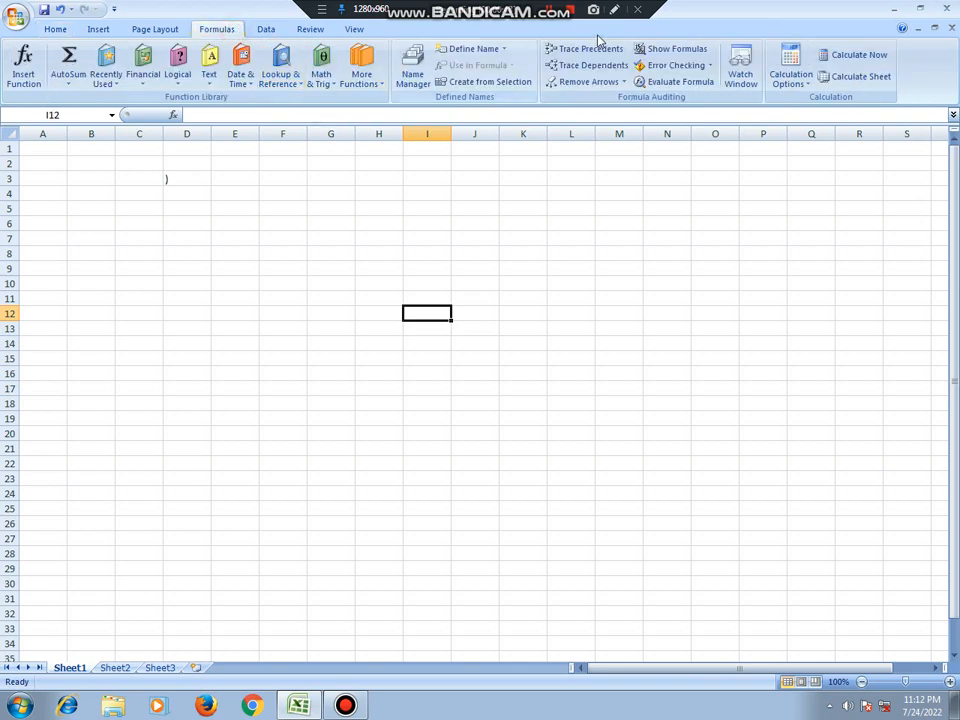
# Outline the Function Library group in red, number its ten commands on screen, and clear the annotations.
pyautogui.click(614, 9)
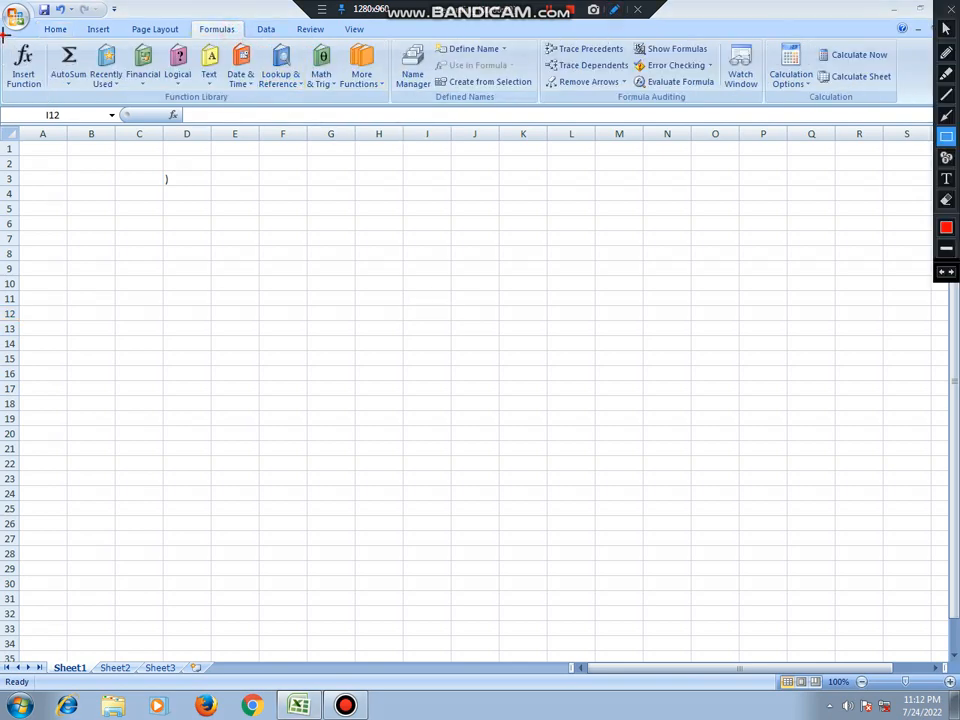
pyautogui.moveTo(3, 37)
pyautogui.mouseDown()
pyautogui.moveTo(466, 113)
pyautogui.moveTo(390, 108)
pyautogui.mouseUp()
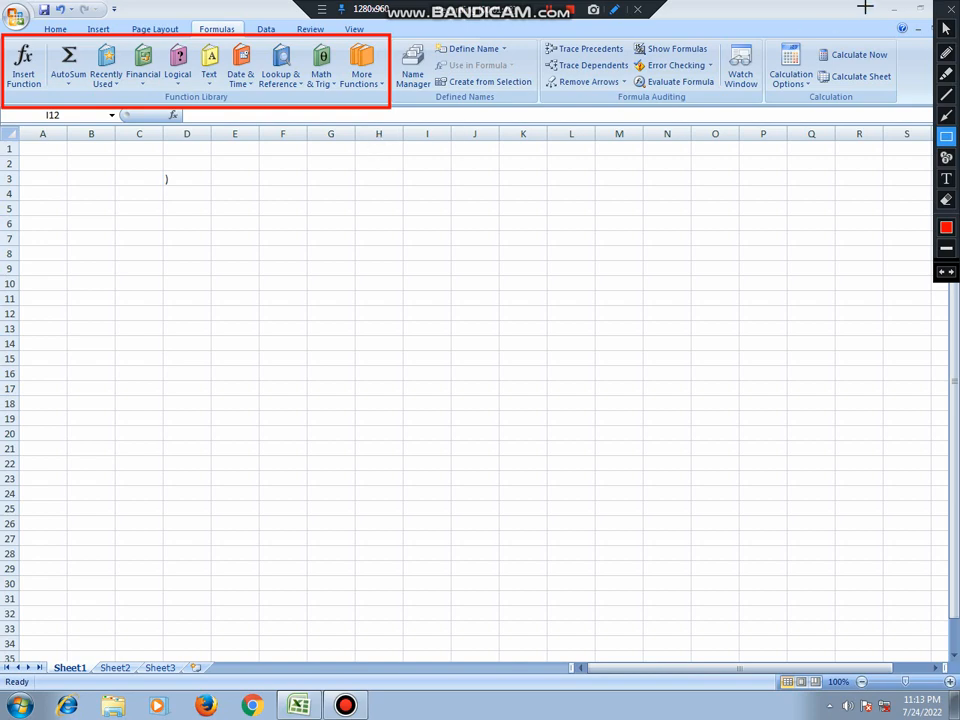
pyautogui.click(946, 157)
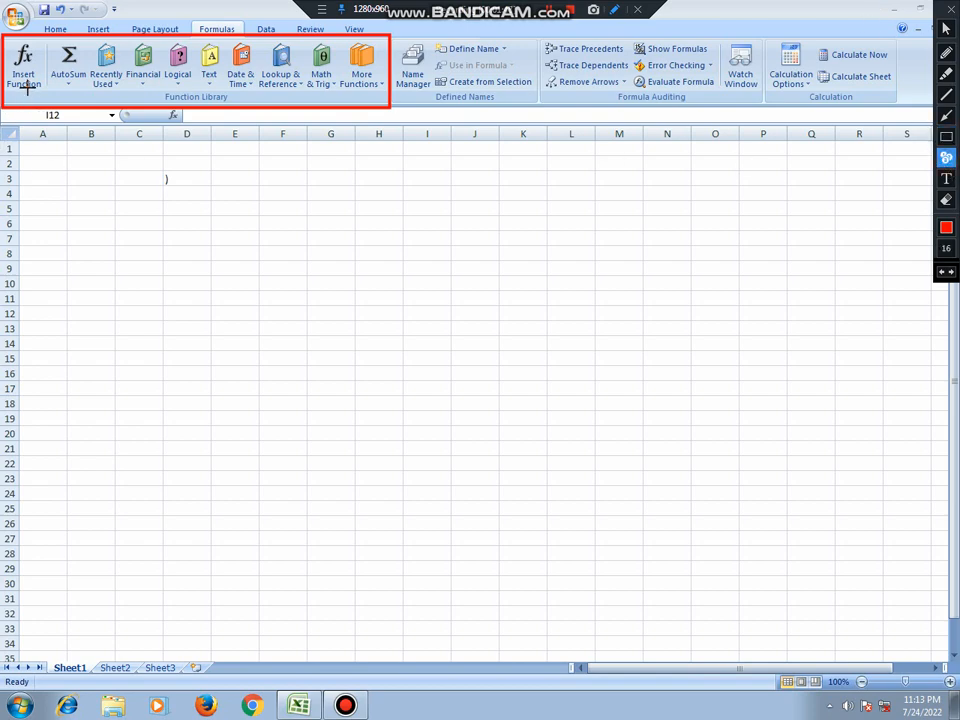
pyautogui.click(26, 87)
pyautogui.click(67, 85)
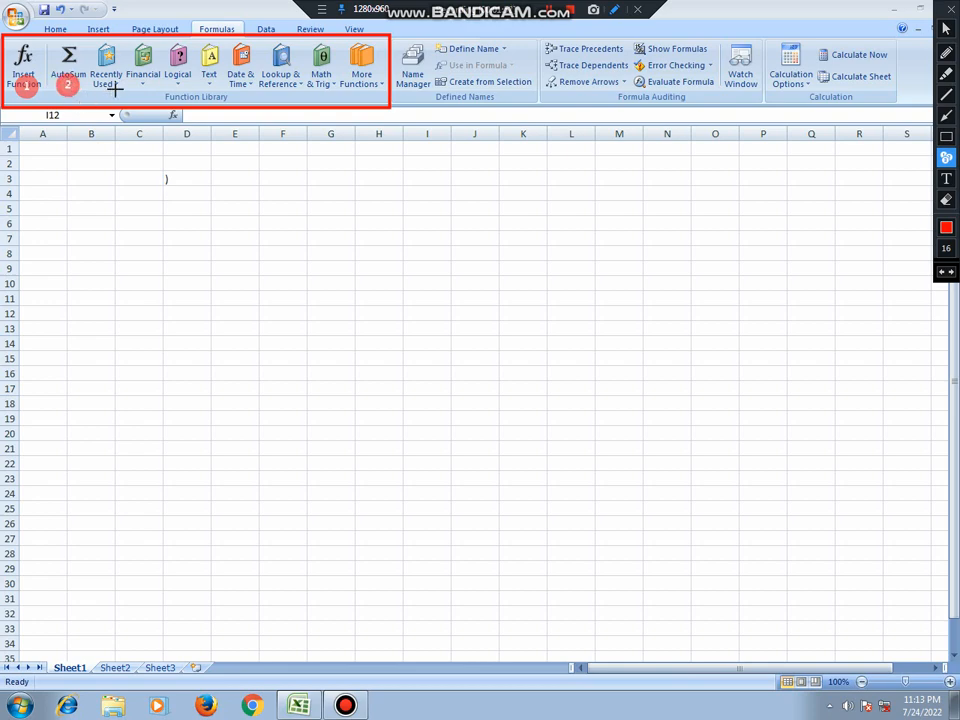
pyautogui.click(114, 88)
pyautogui.click(145, 90)
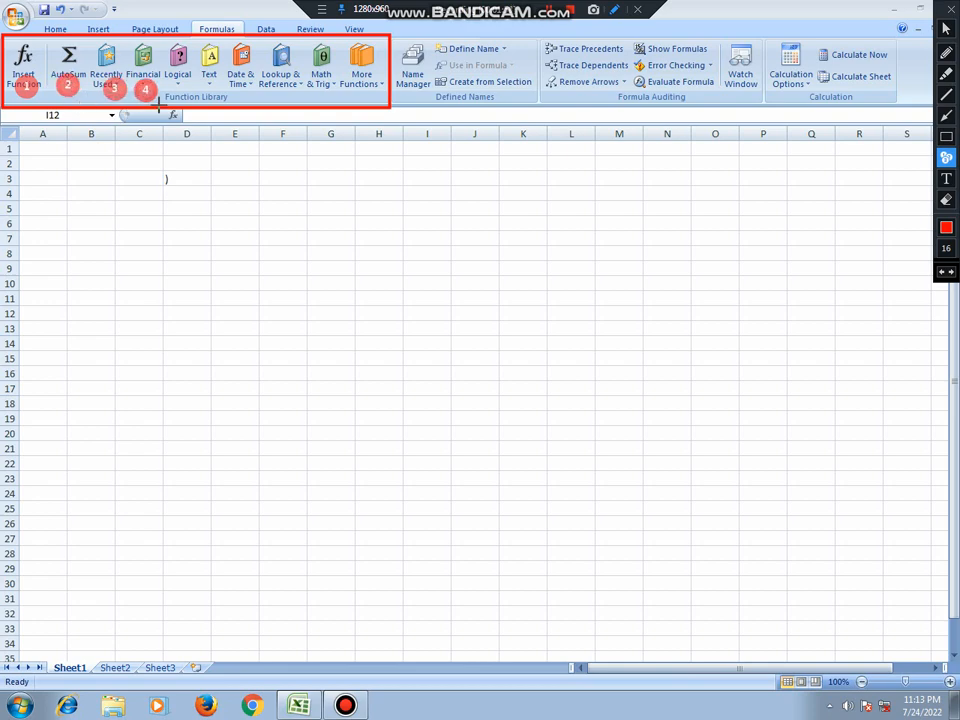
pyautogui.click(183, 90)
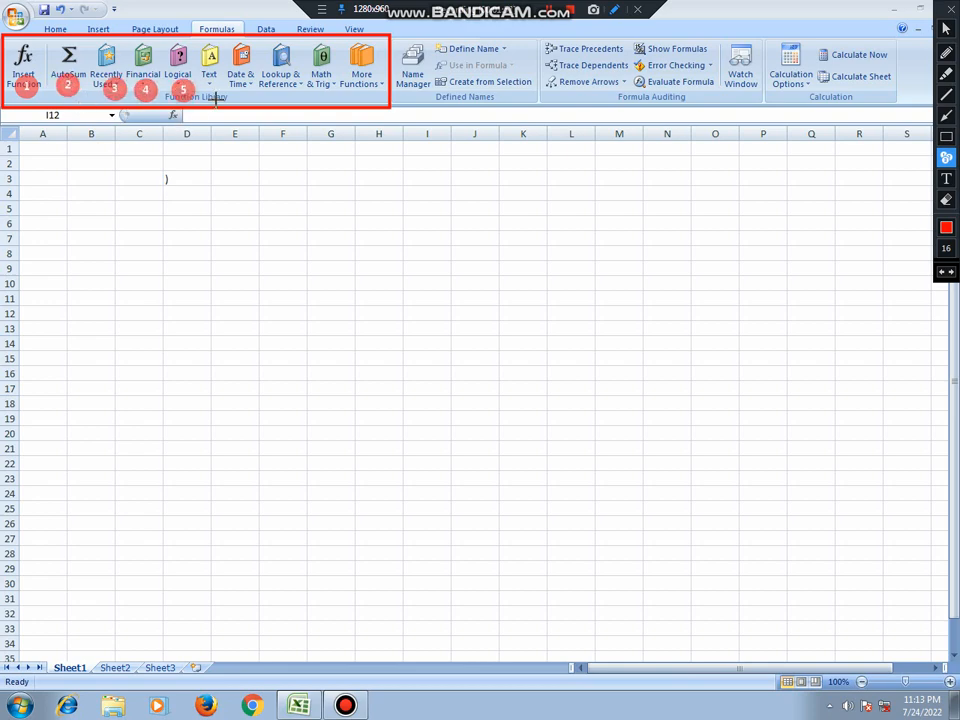
pyautogui.click(212, 88)
pyautogui.click(240, 86)
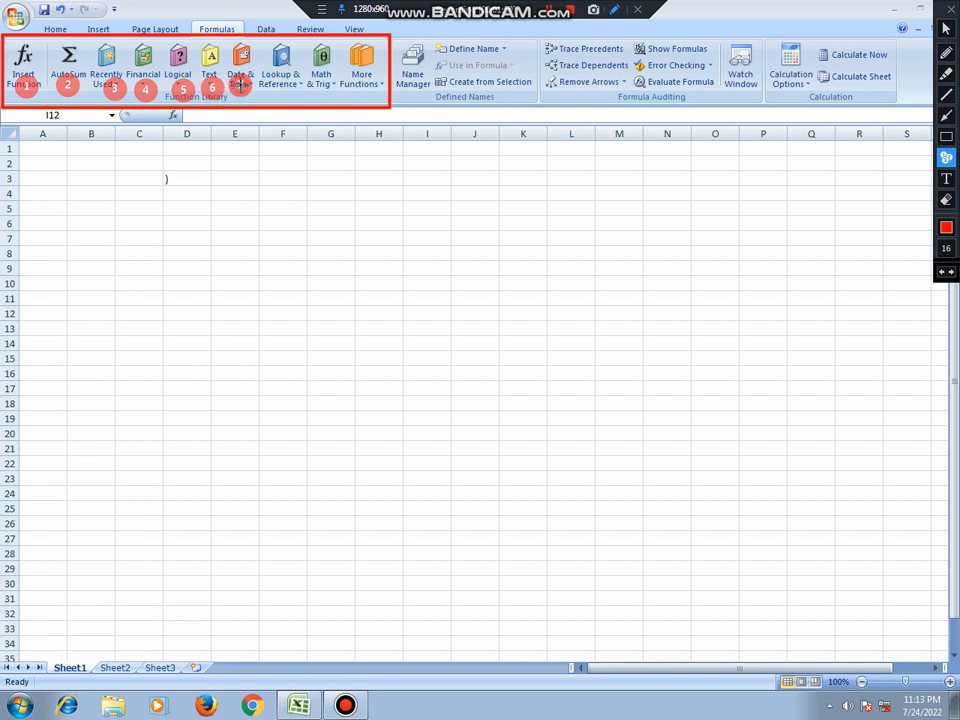
pyautogui.click(283, 89)
pyautogui.click(321, 92)
pyautogui.click(364, 90)
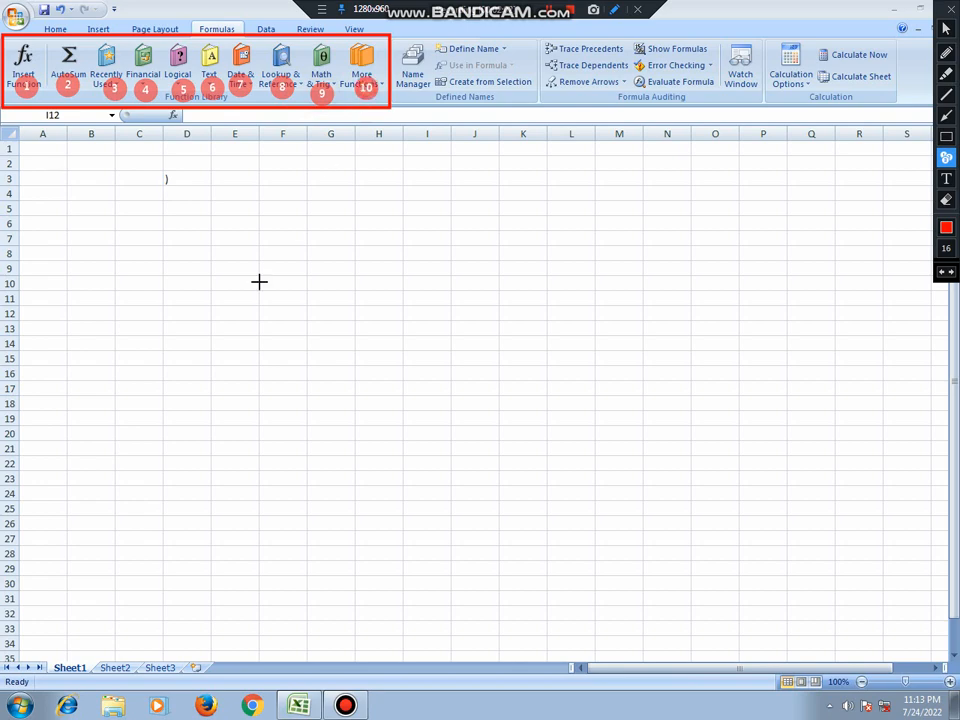
pyautogui.click(948, 12)
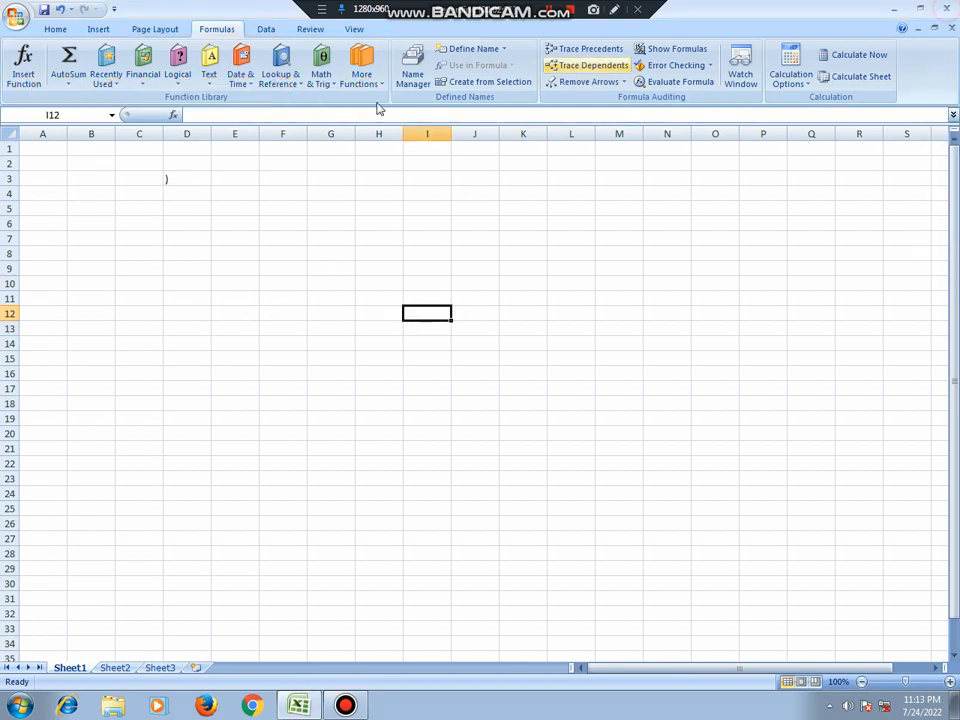
# Bring up Insert Function for cell I12, temporarily annotate its dialog with number marks and a red frame, and clear the annotations.
pyautogui.click(25, 88)
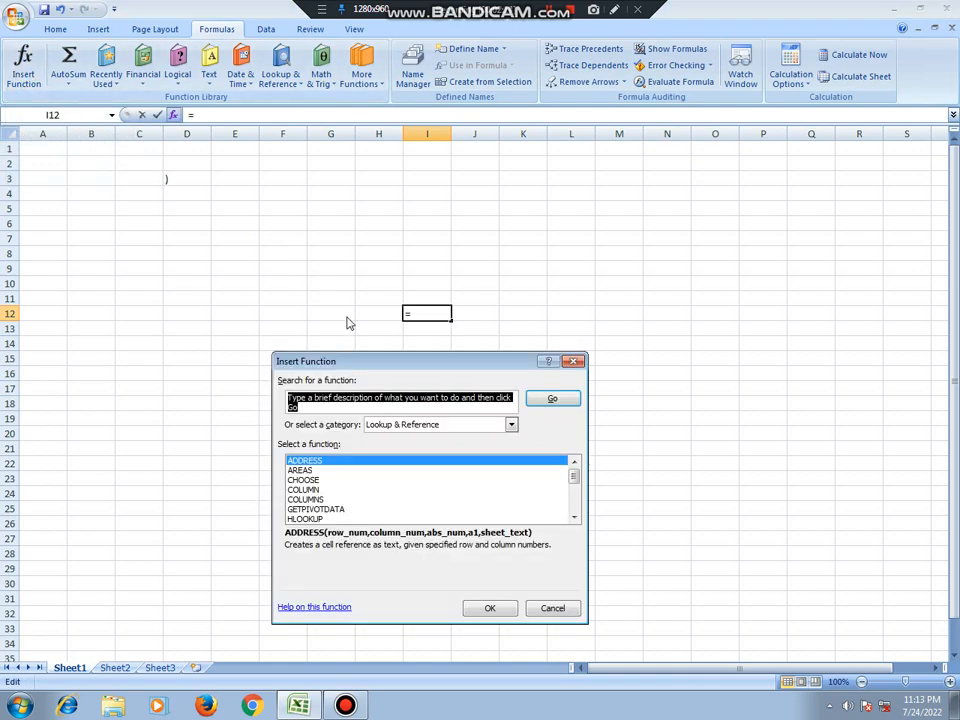
pyautogui.moveTo(388, 362); pyautogui.dragTo(339, 221)
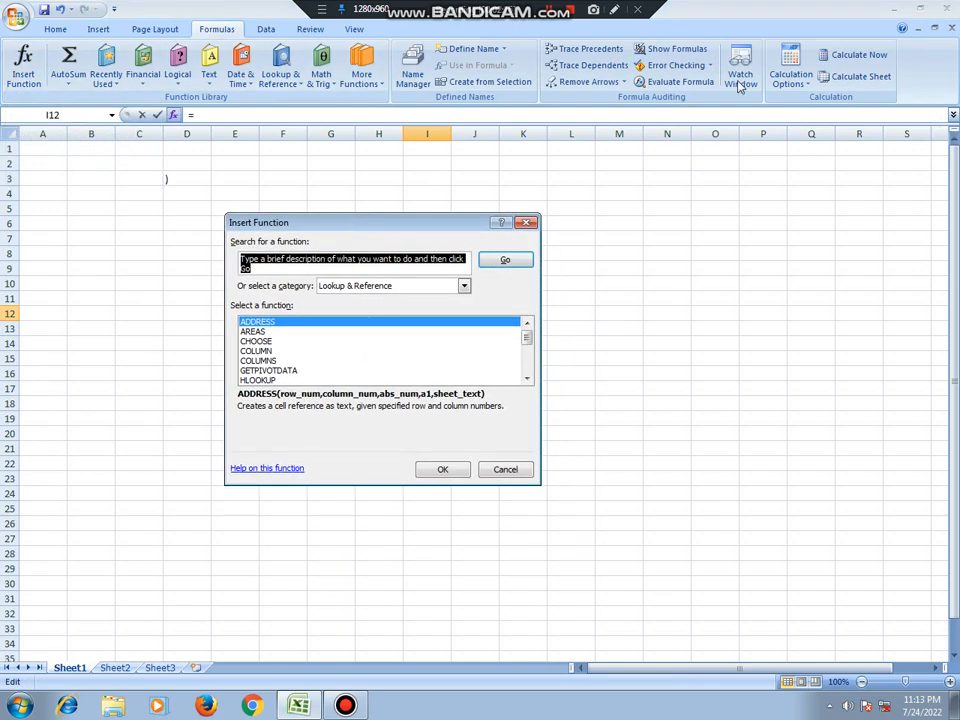
pyautogui.click(612, 14)
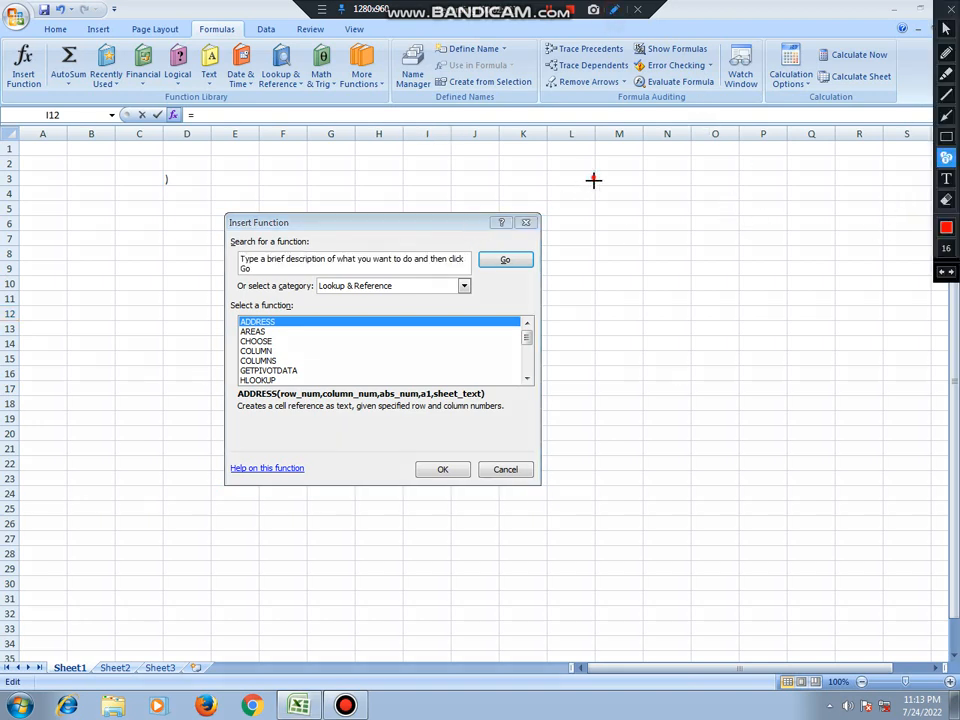
pyautogui.click(281, 353)
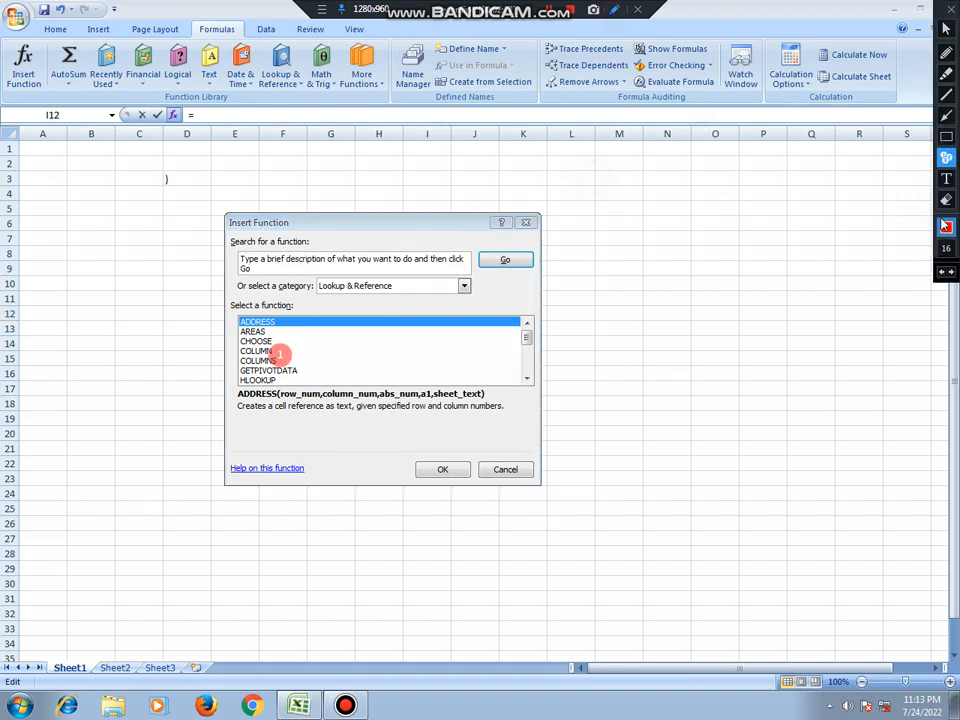
pyautogui.click(293, 357)
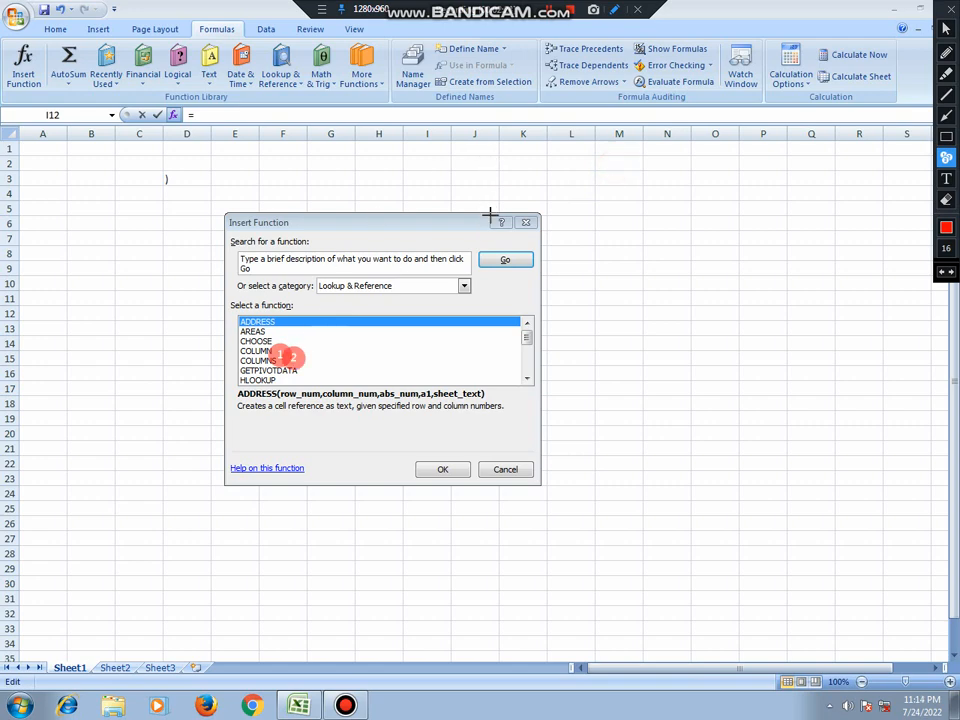
pyautogui.click(951, 12)
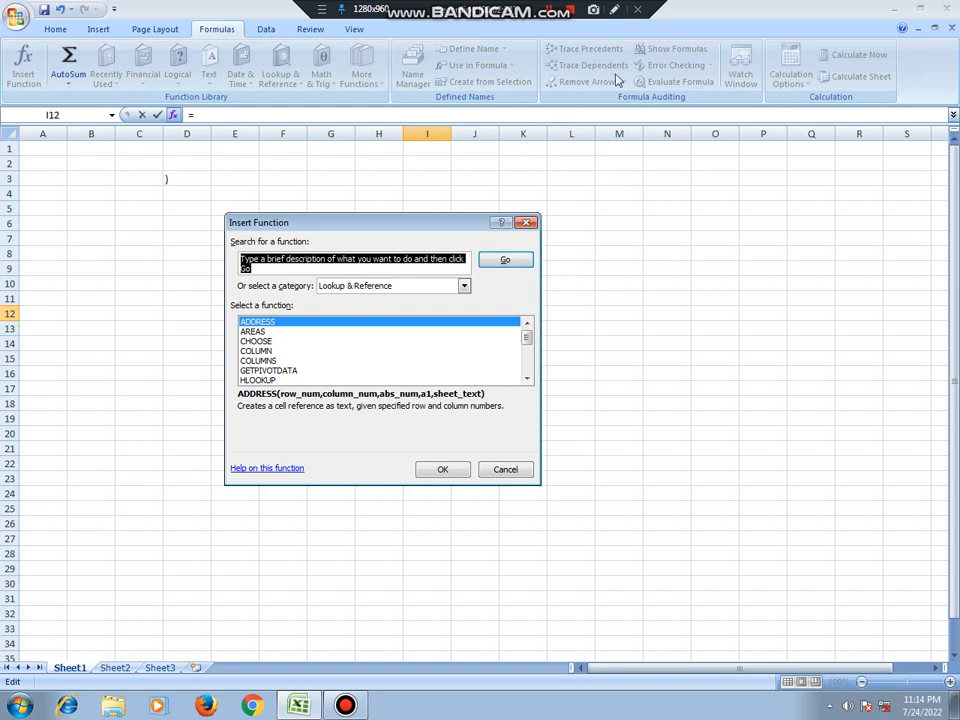
pyautogui.click(614, 10)
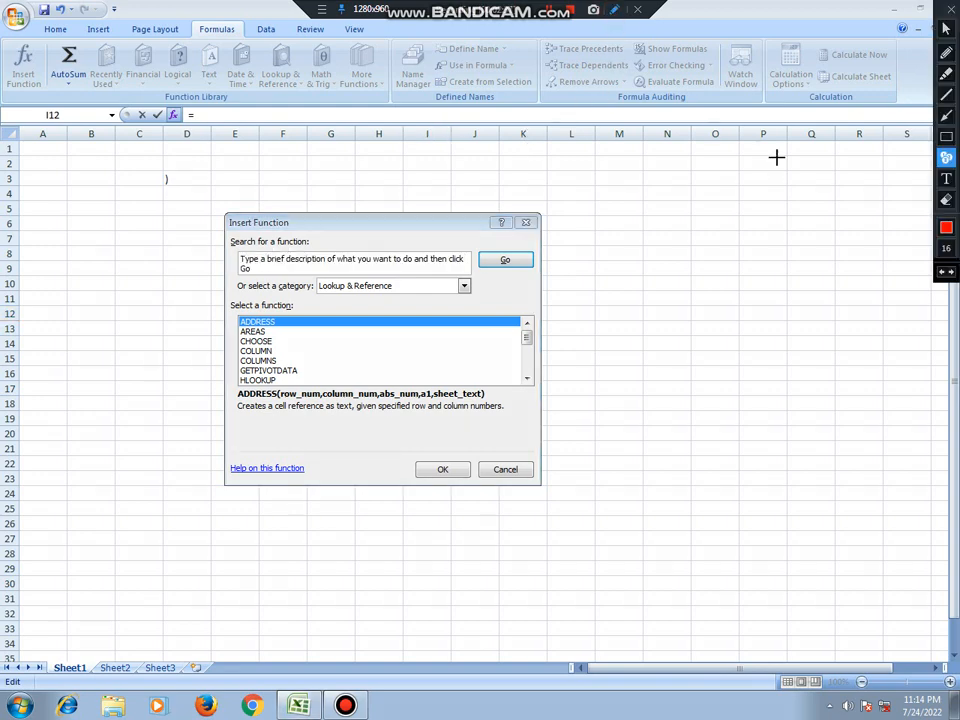
pyautogui.click(953, 142)
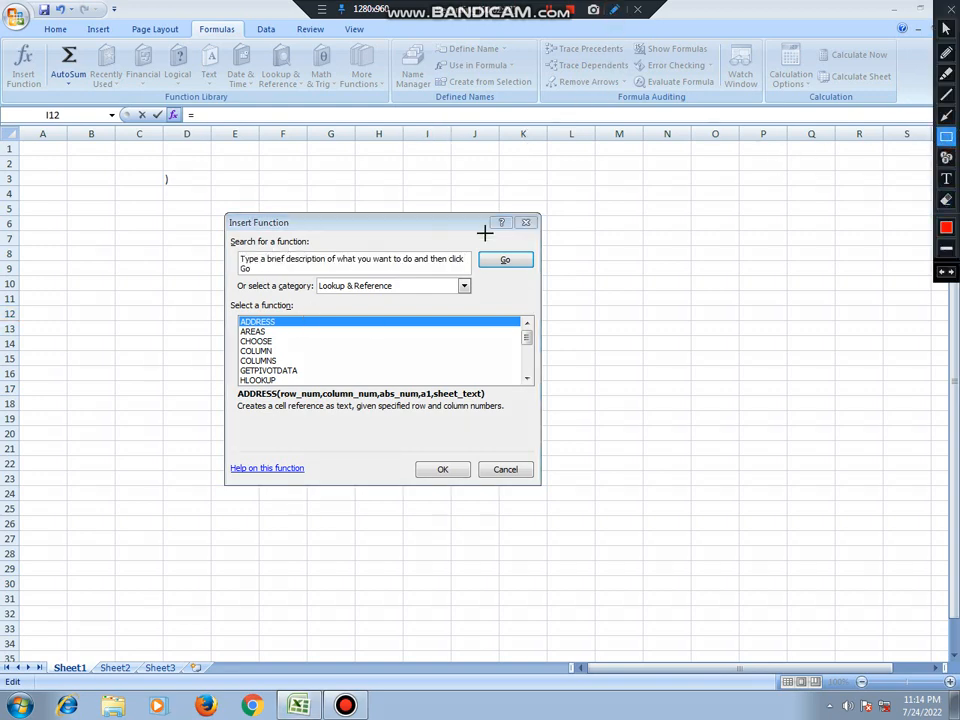
pyautogui.moveTo(614, 187)
pyautogui.mouseDown()
pyautogui.moveTo(315, 330)
pyautogui.moveTo(94, 534)
pyautogui.moveTo(106, 548)
pyautogui.moveTo(124, 547)
pyautogui.mouseUp()
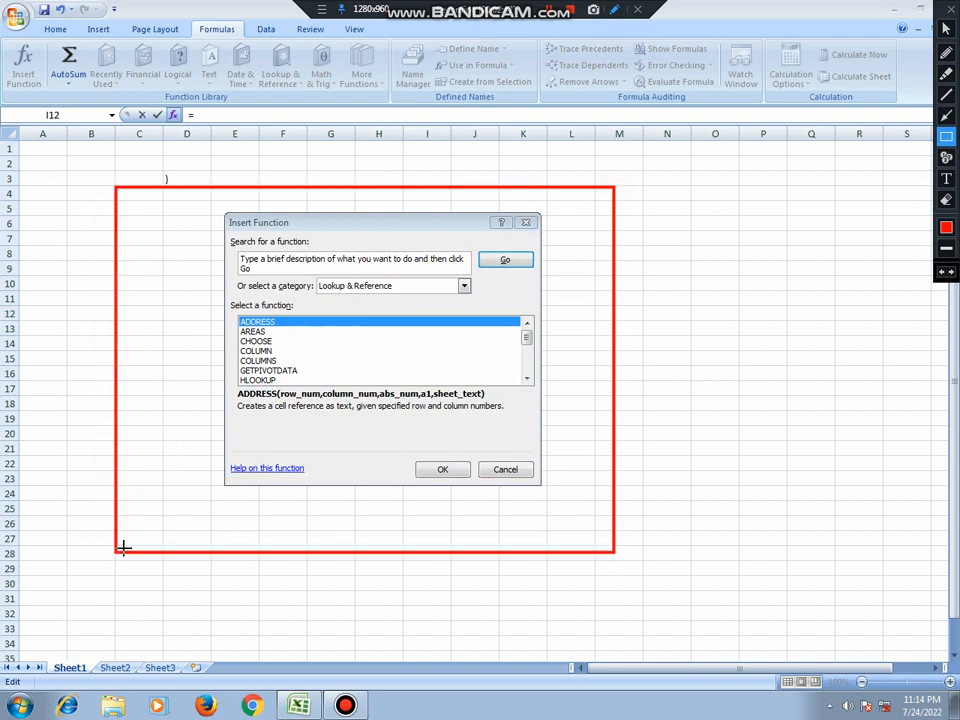
pyautogui.click(946, 8)
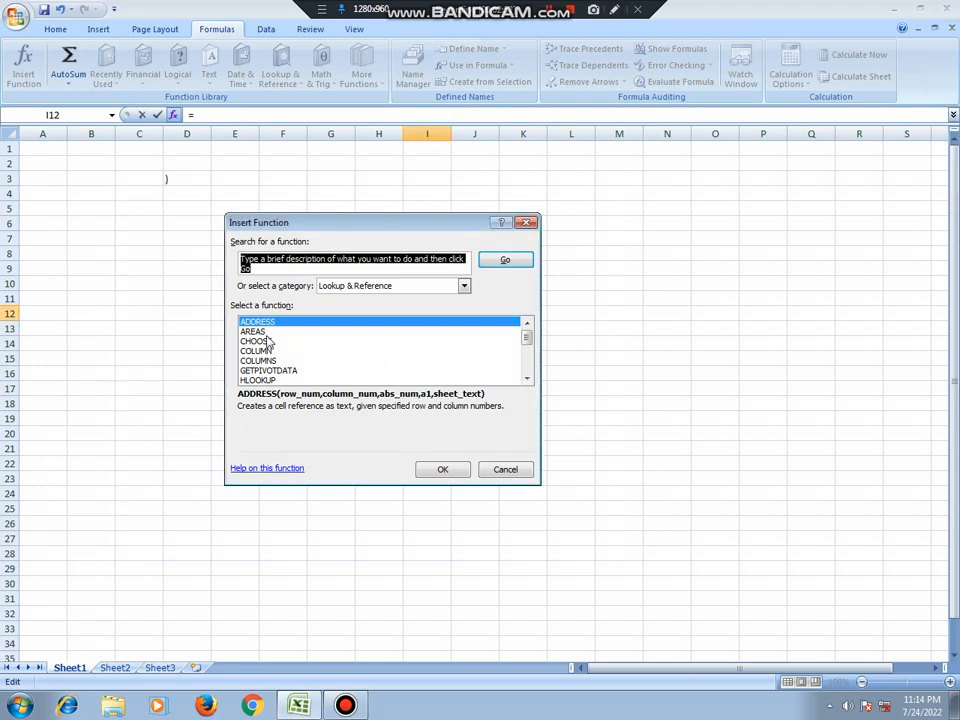
# Examine the descriptions of Lookup & Reference functions such as AREAS, CHOOSE, COLUMN, COLUMNS, VLOOKUP, TRANSPOSE and RTD.
pyautogui.click(256, 331)
pyautogui.click(266, 341)
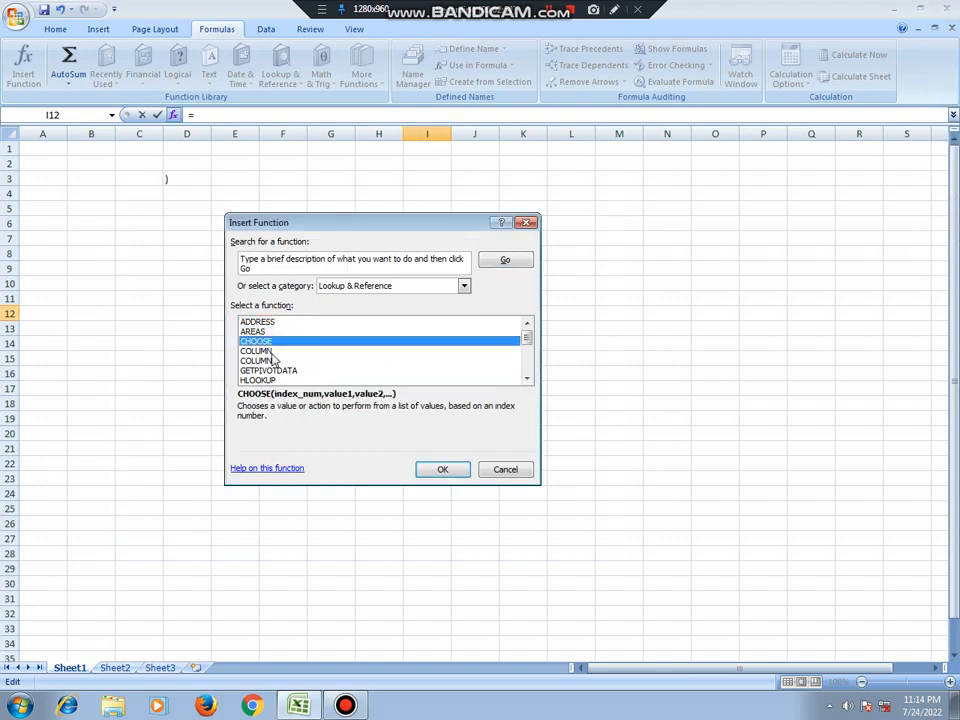
pyautogui.click(271, 352)
pyautogui.click(274, 361)
pyautogui.scroll(-4, 282, 368)
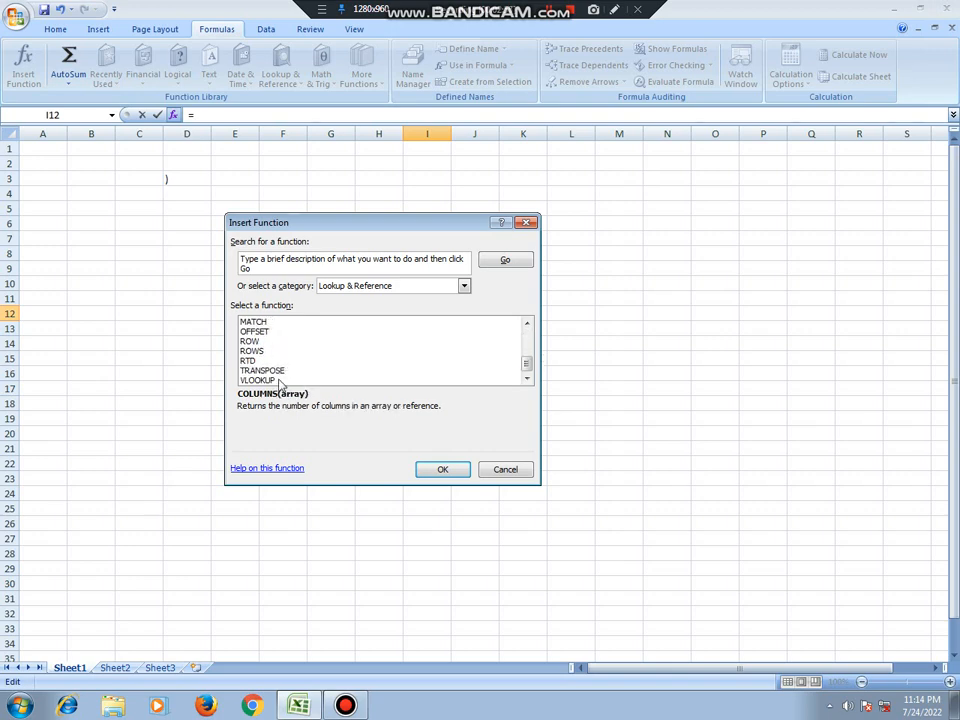
pyautogui.click(280, 381)
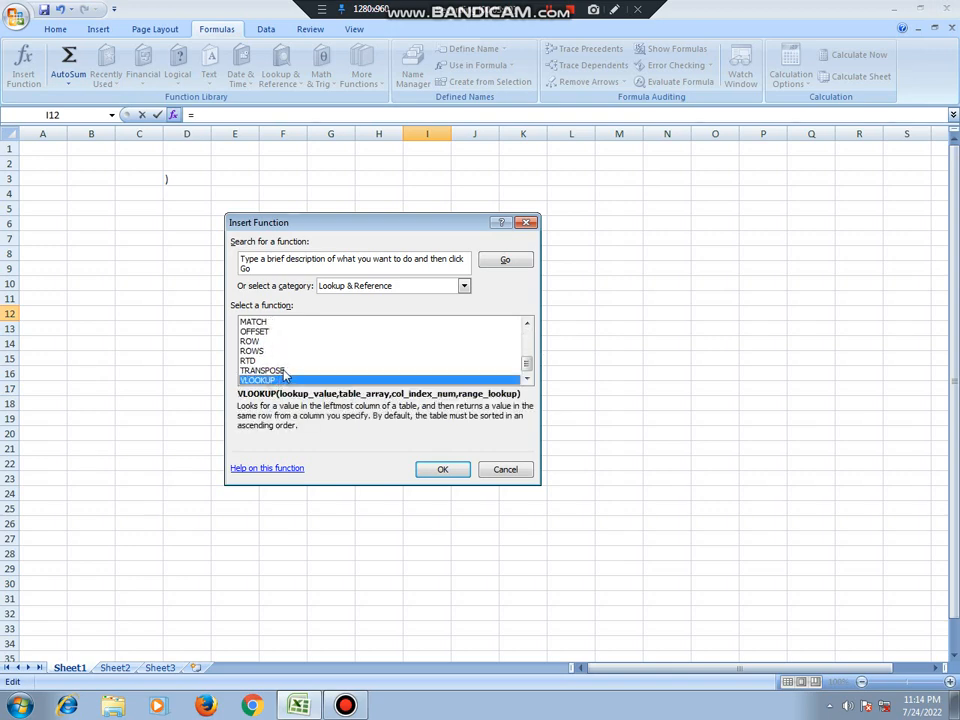
pyautogui.click(272, 370)
pyautogui.click(286, 361)
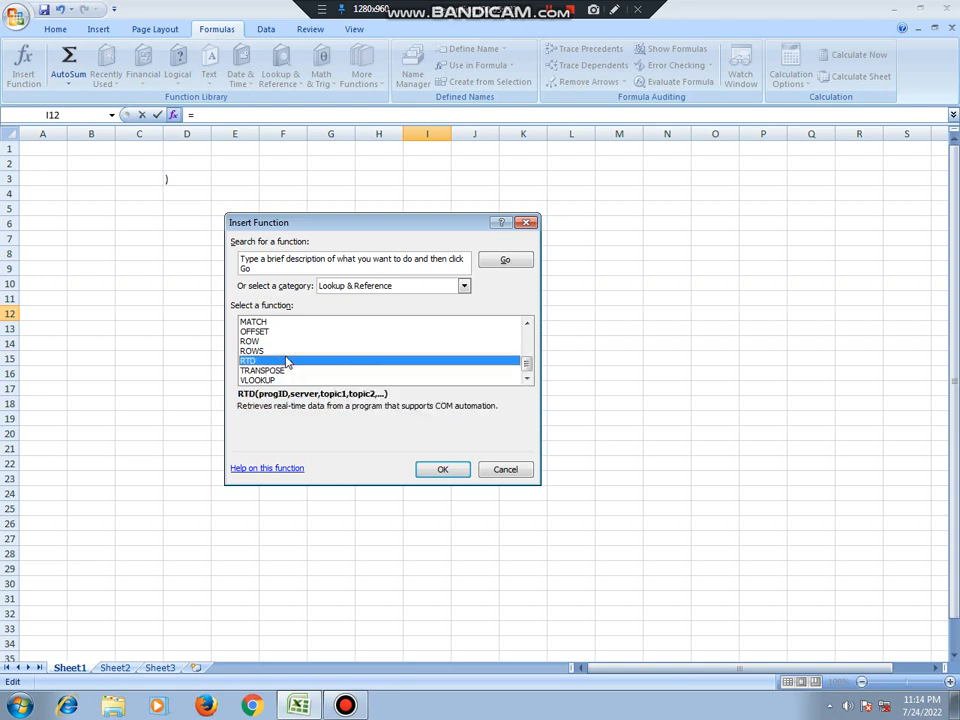
pyautogui.scroll(4, 287, 361)
# View the arguments of the ADDRESS function and leave function insertion without adding a formula to cell I12.
pyautogui.click(300, 322)
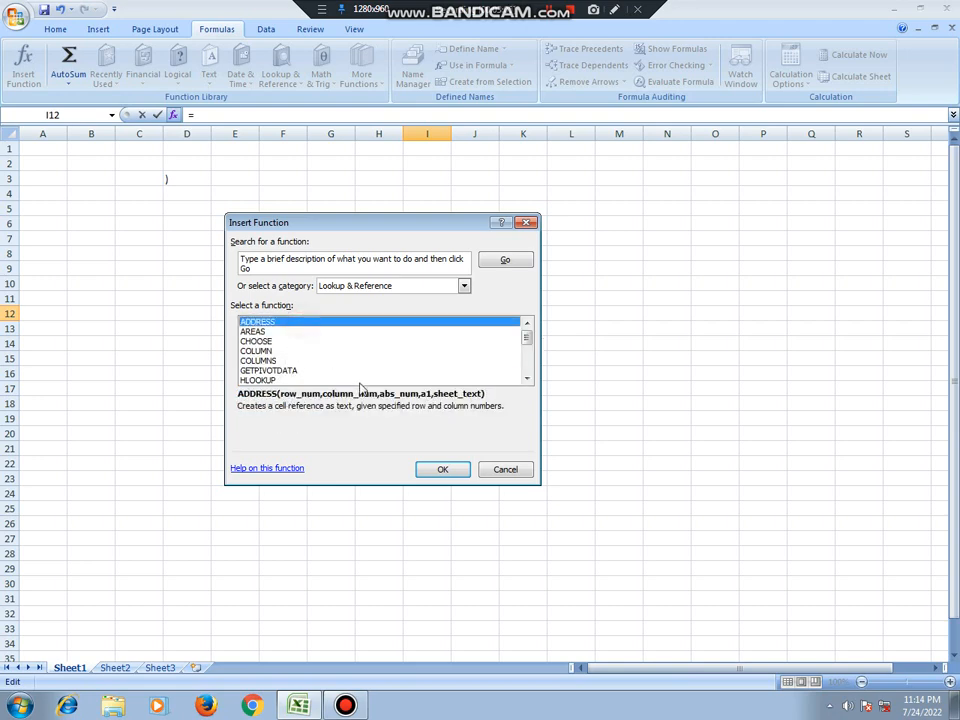
pyautogui.click(440, 468)
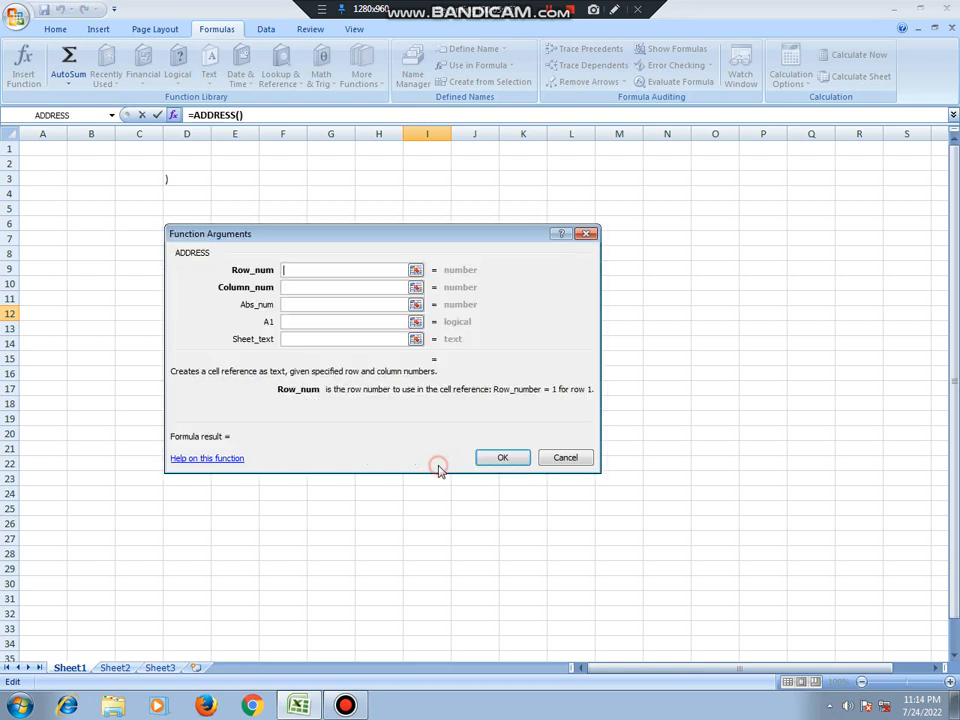
pyautogui.click(564, 457)
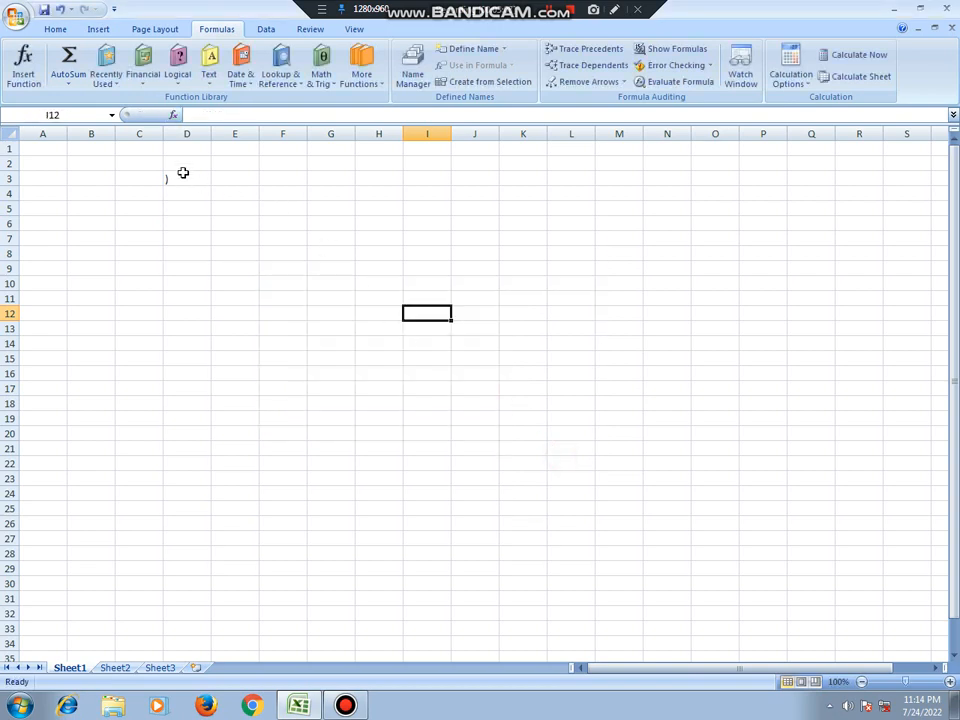
pyautogui.click(25, 82)
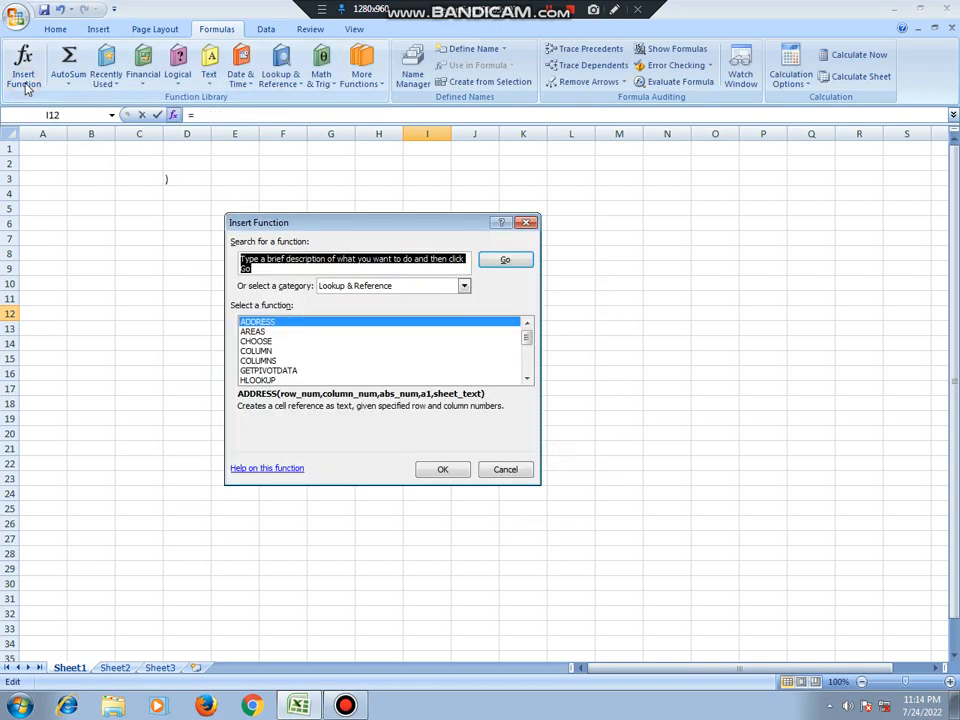
pyautogui.click(528, 222)
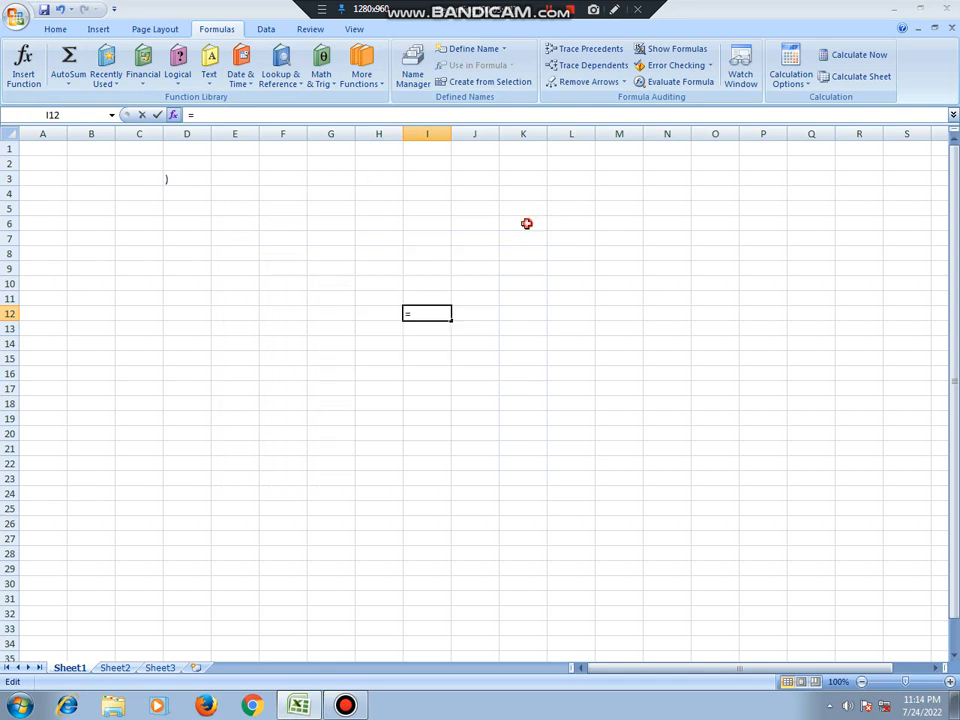
pyautogui.press('Escape')
# View the list of quick functions offered by AutoSum.
pyautogui.click(62, 82)
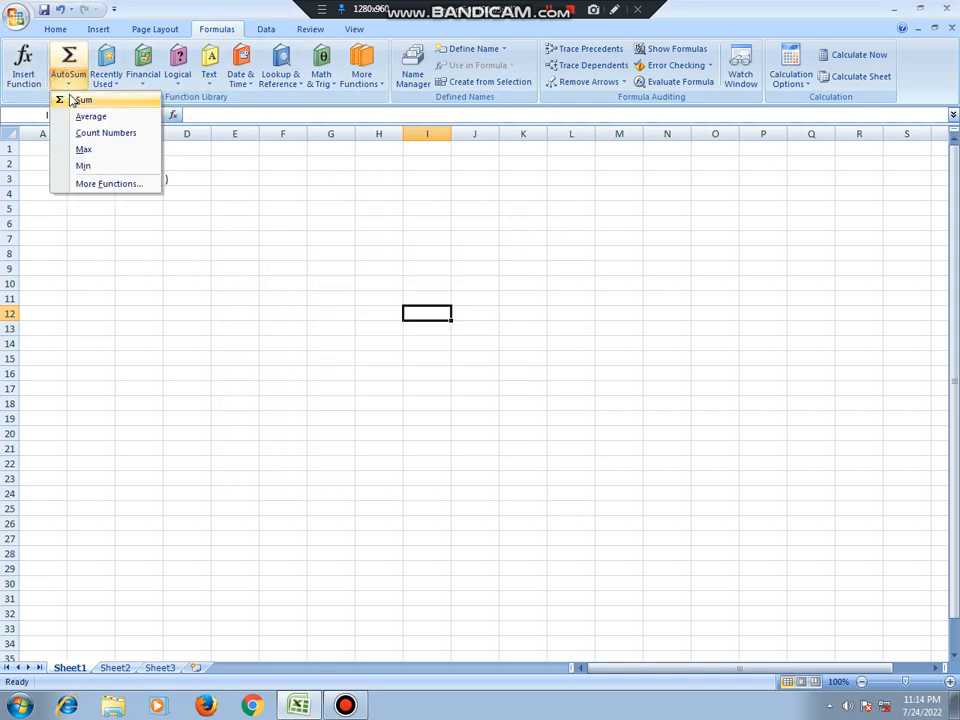
pyautogui.click(264, 214)
pyautogui.click(68, 82)
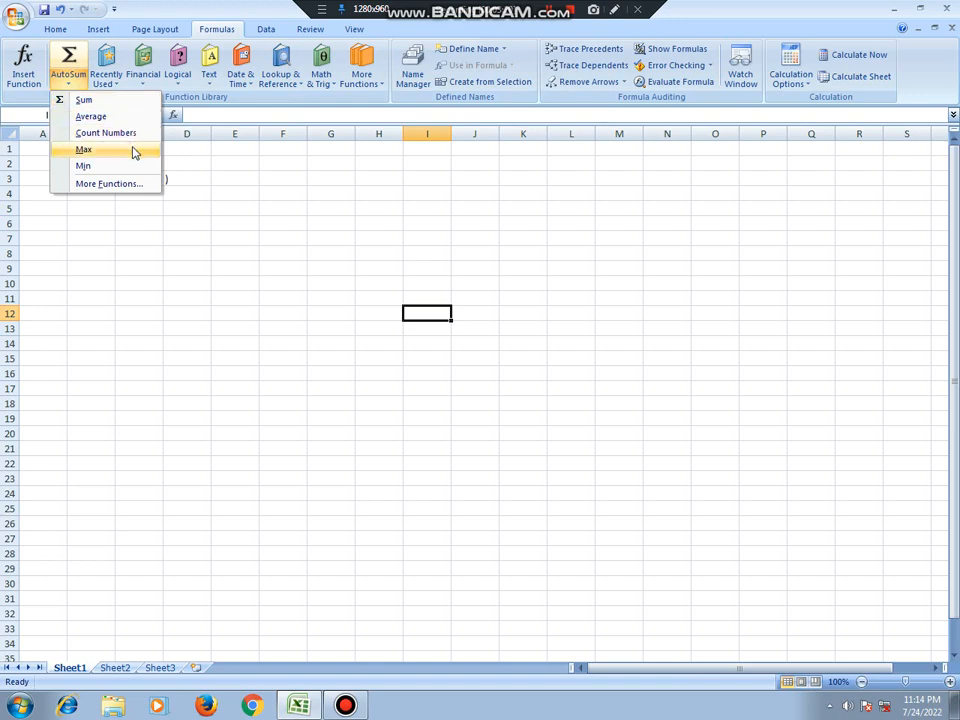
# View the additional functions available from AutoSum and close the dialog without inserting one.
pyautogui.click(142, 186)
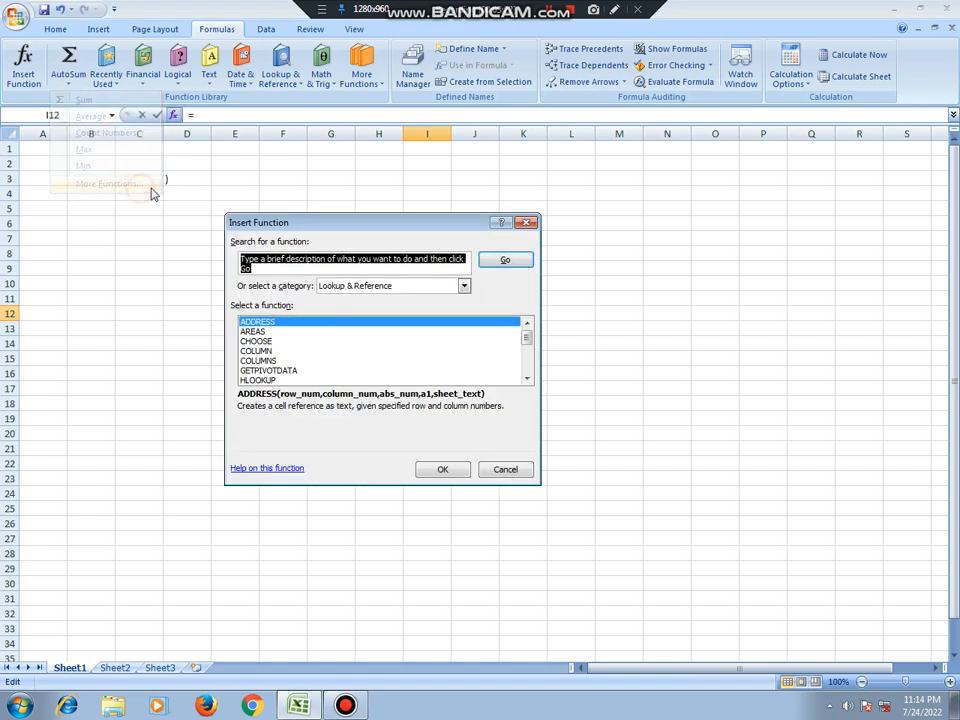
pyautogui.click(529, 222)
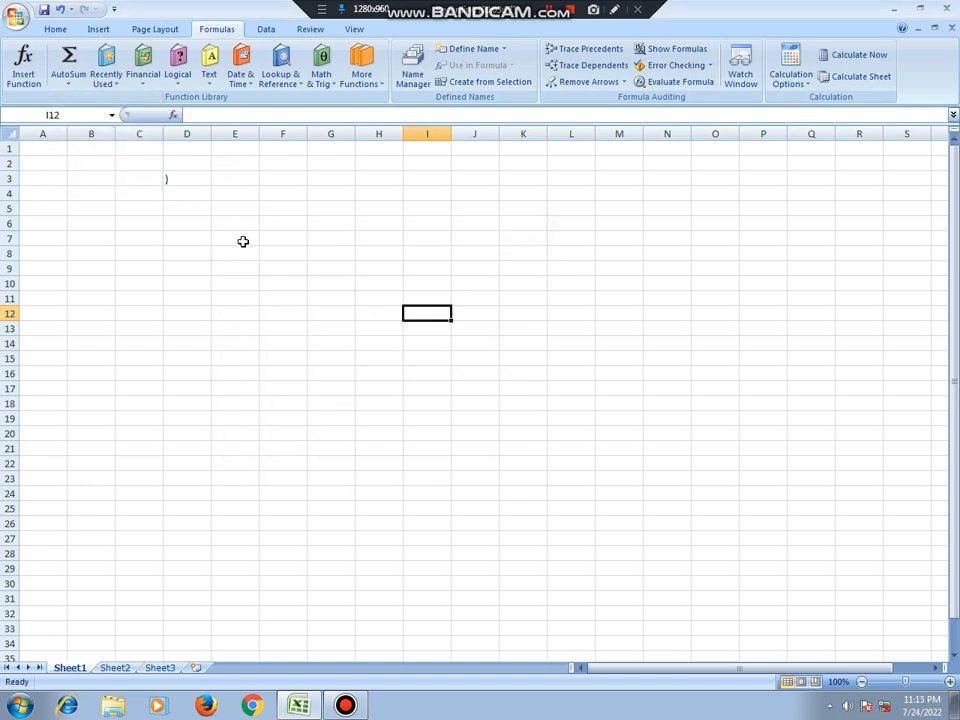
# Clear the stray bracket from cell D3, and enter 1 in D3 and 2 in E3.
pyautogui.click(185, 180)
pyautogui.press('Delete')
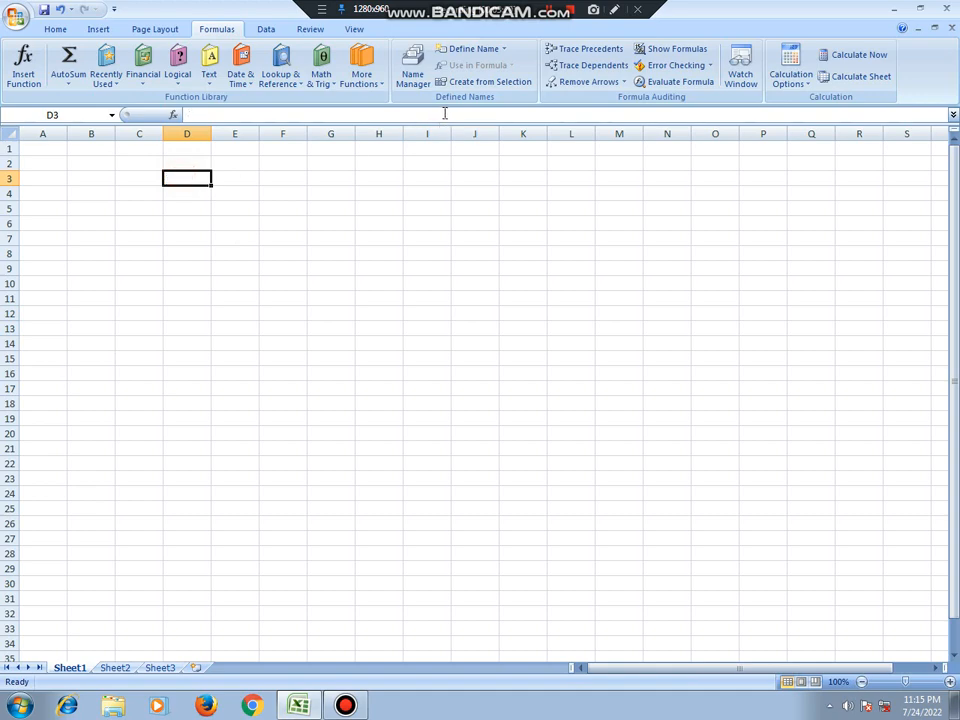
pyautogui.write('1')
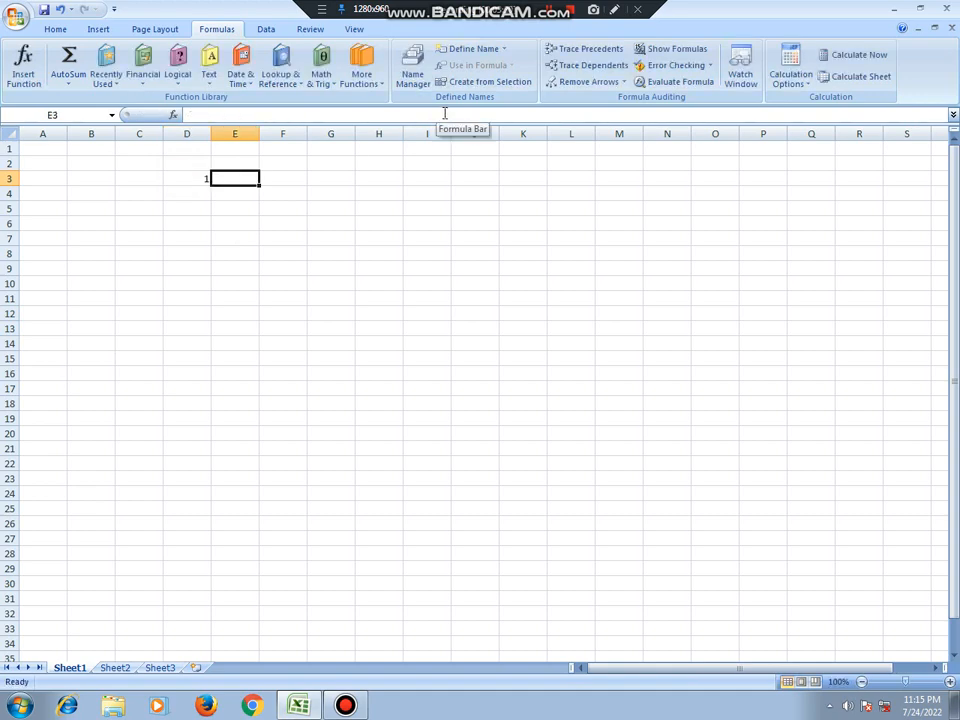
pyautogui.write('2')
pyautogui.press('Tab')
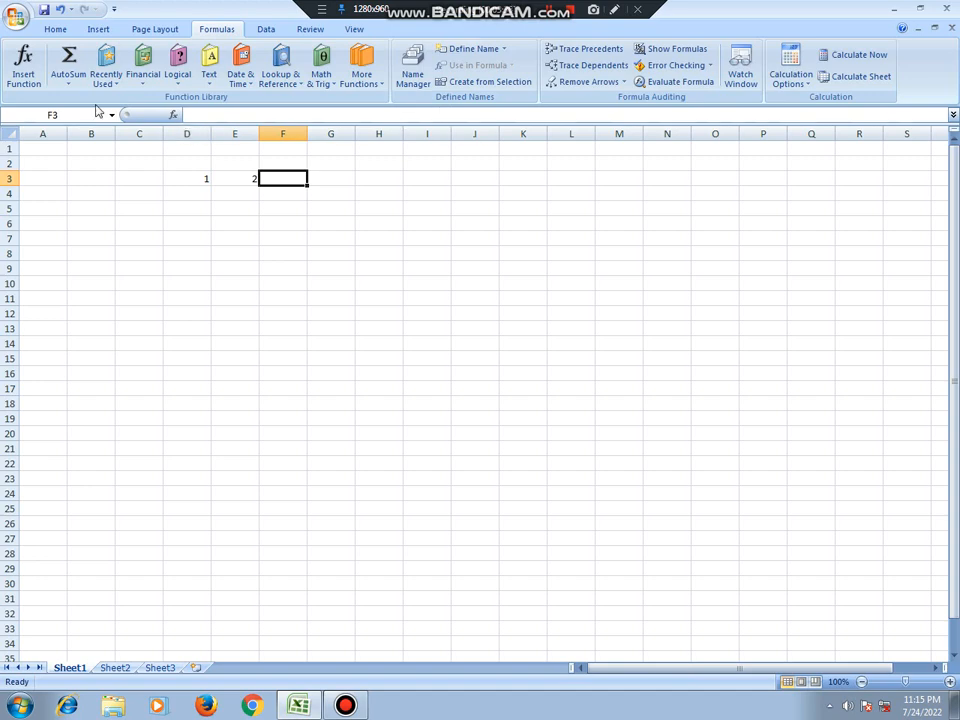
# Insert an AutoSum Sum formula for D3:E3 in cell F3.
pyautogui.click(71, 86)
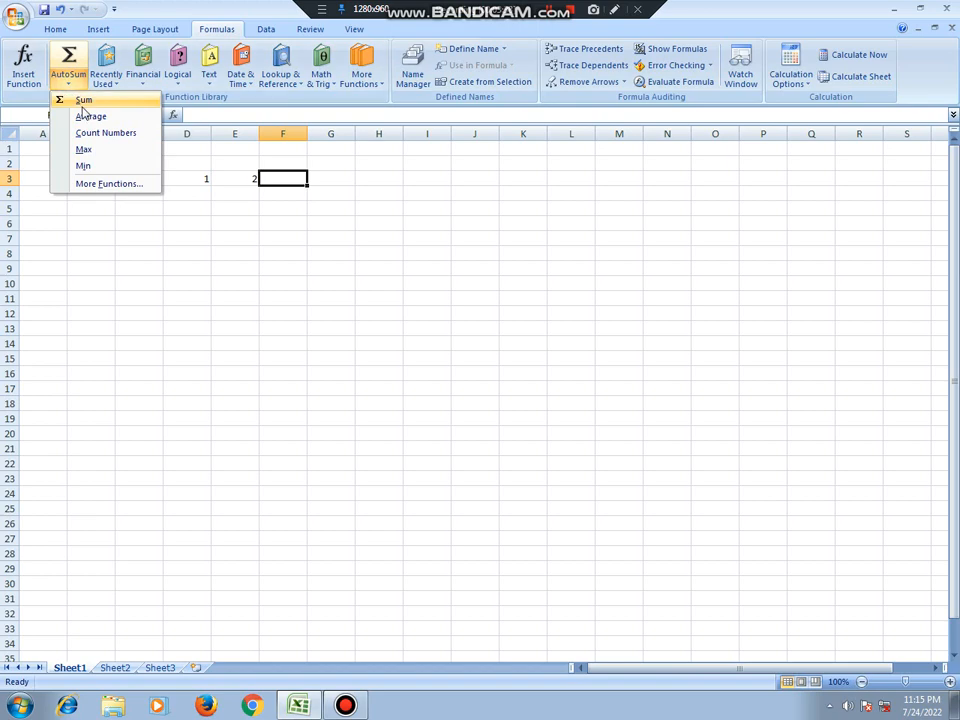
pyautogui.click(85, 104)
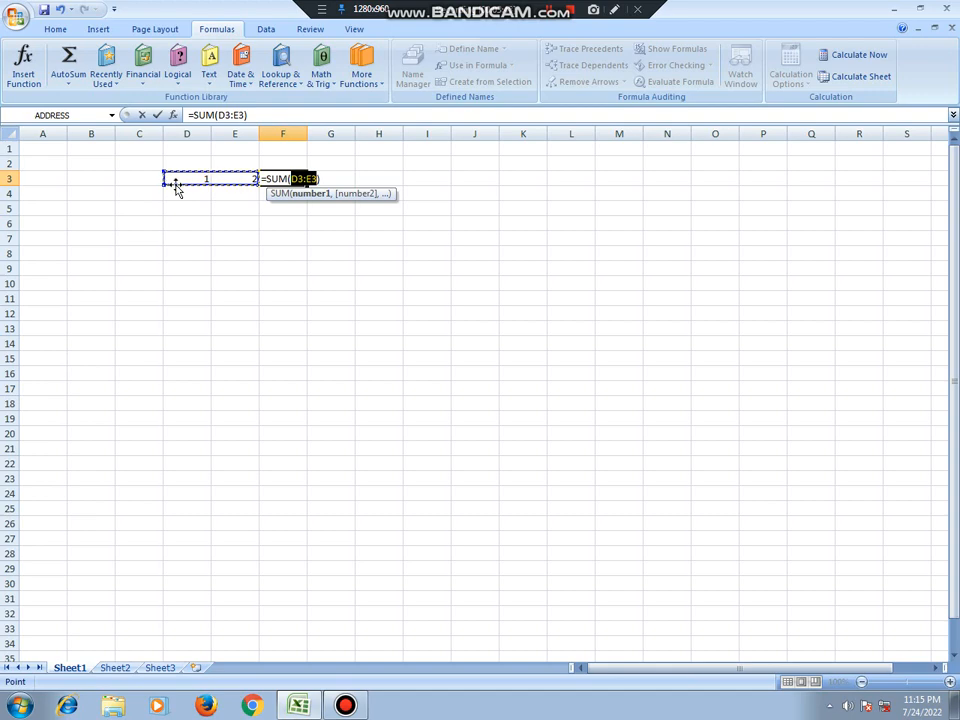
pyautogui.press('Return')
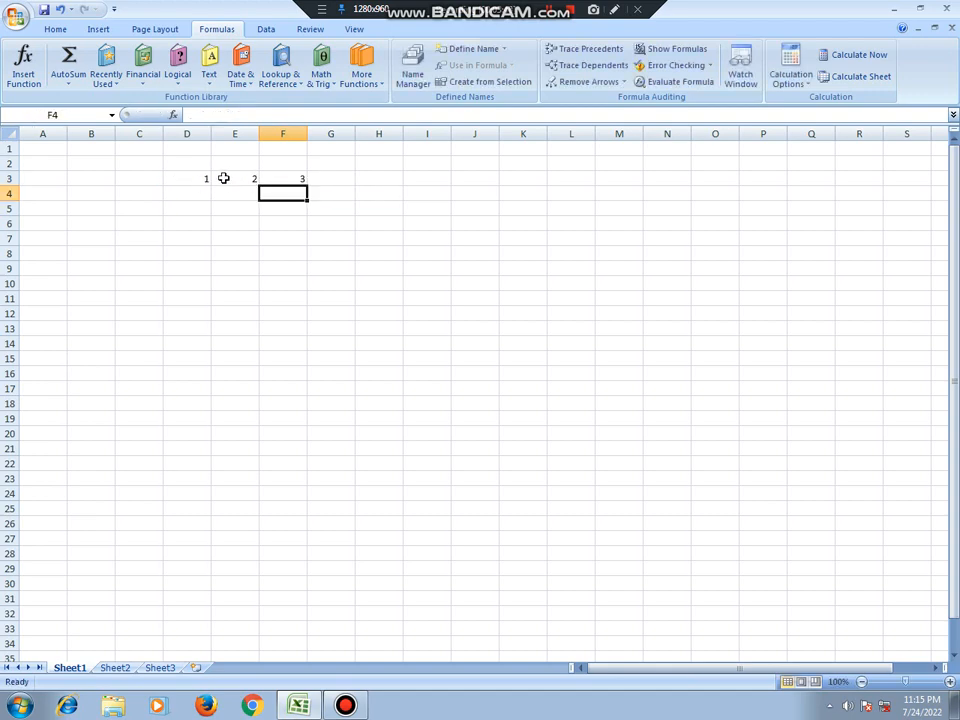
# Clear the range D3:G4, and enter 10 in D4 and 20 in E4.
pyautogui.click(206, 178)
pyautogui.moveTo(206, 178); pyautogui.dragTo(314, 195)
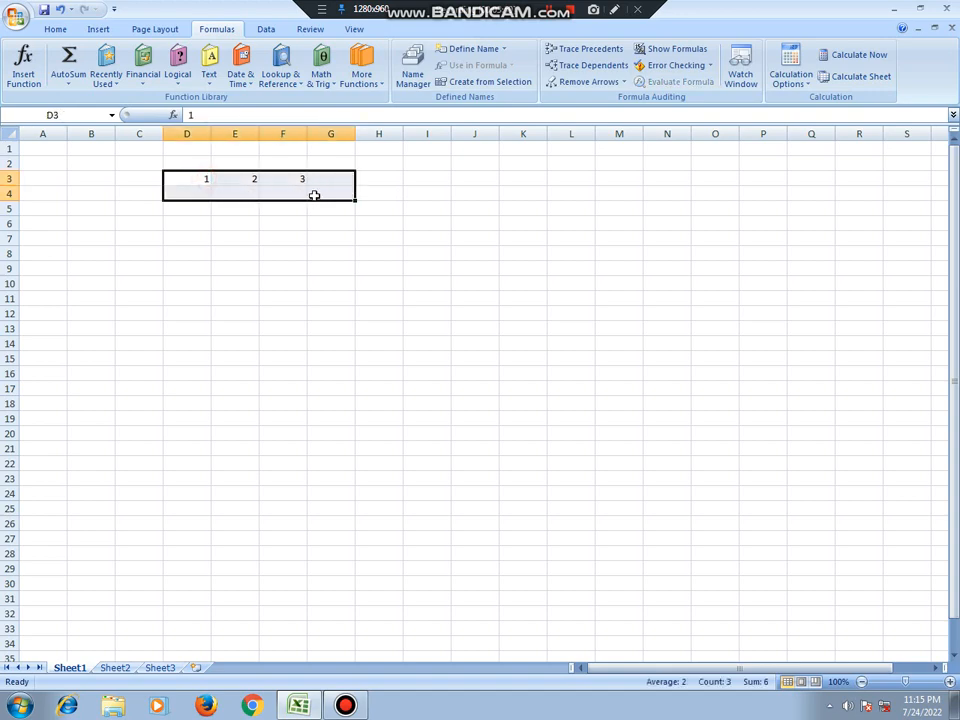
pyautogui.press('Delete')
pyautogui.click(186, 192)
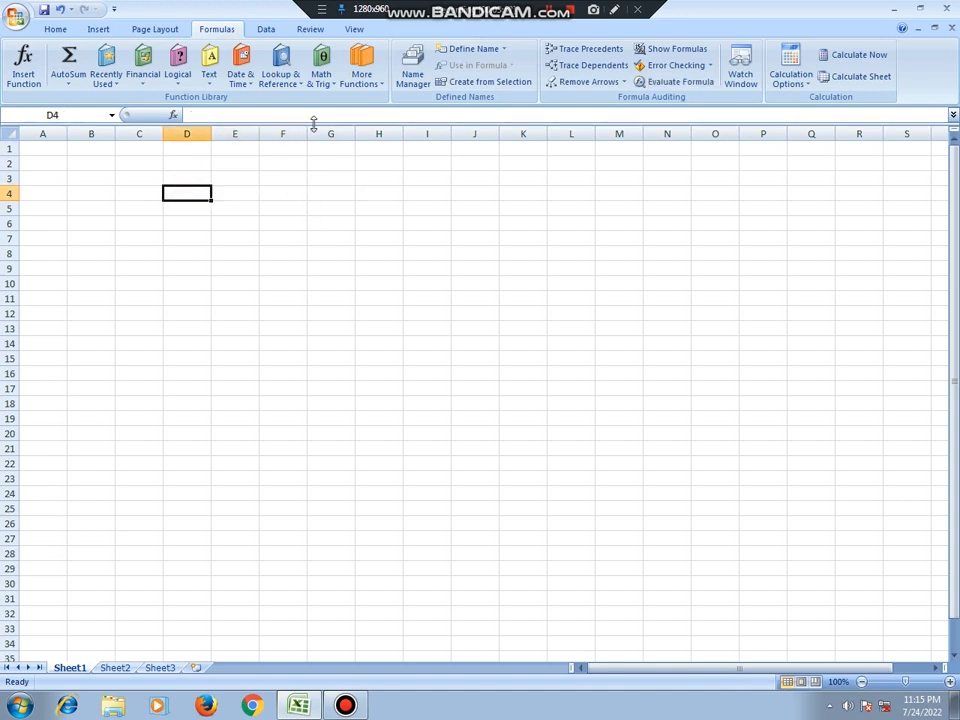
pyautogui.write('10')
pyautogui.press('Tab')
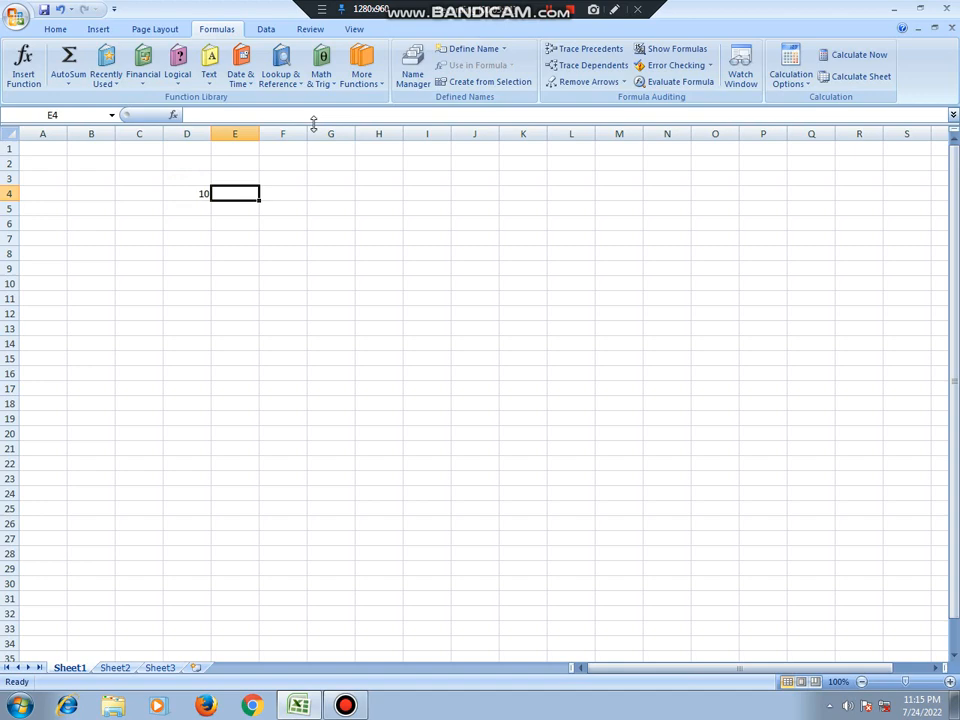
pyautogui.write('20')
pyautogui.press('Tab')
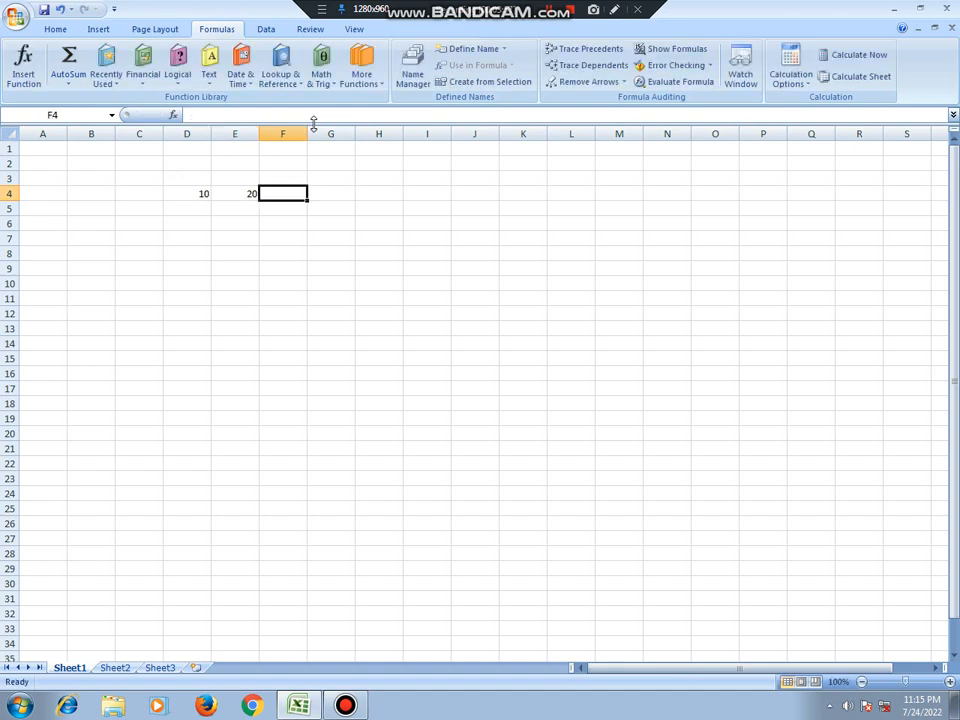
# Insert an AutoSum Sum formula for D4:F4 in cell G4, leaving F4 empty.
pyautogui.click(300, 221)
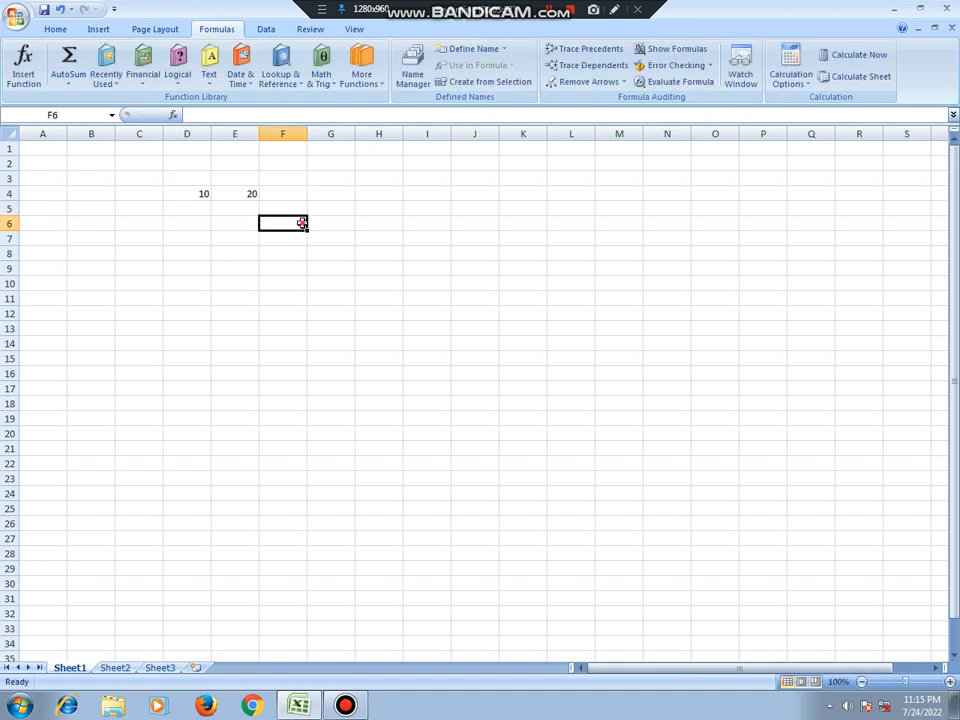
pyautogui.click(236, 206)
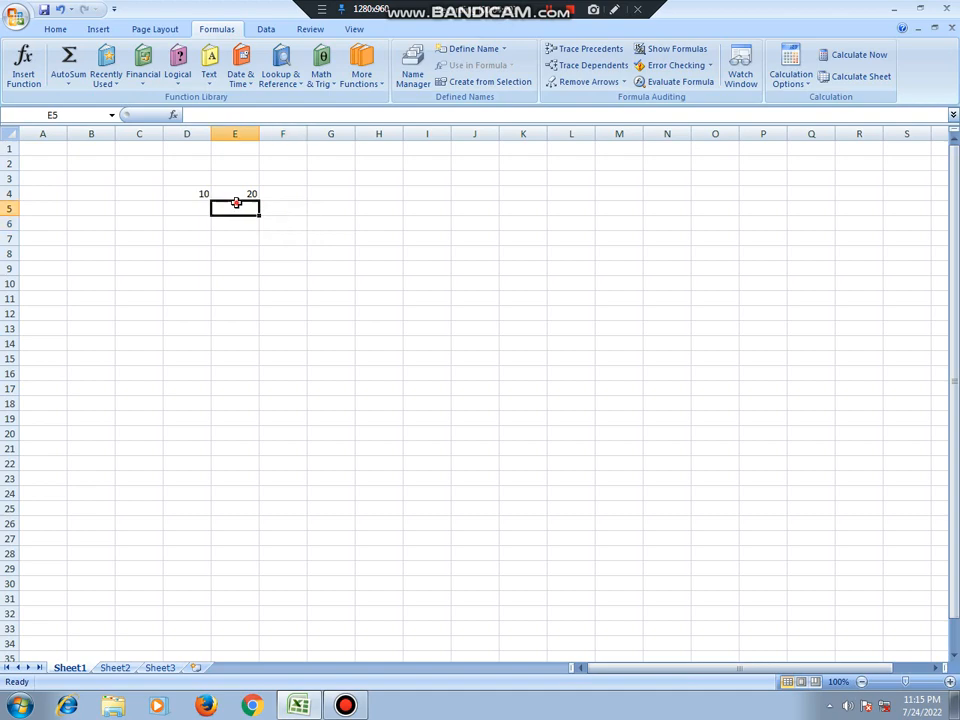
pyautogui.click(318, 191)
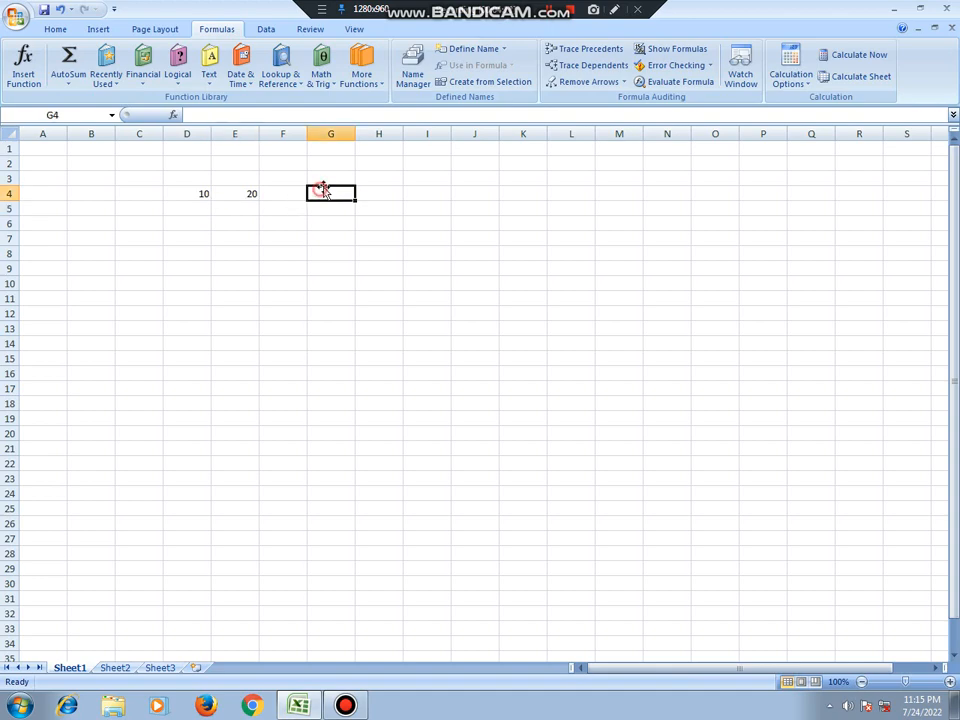
pyautogui.click(71, 83)
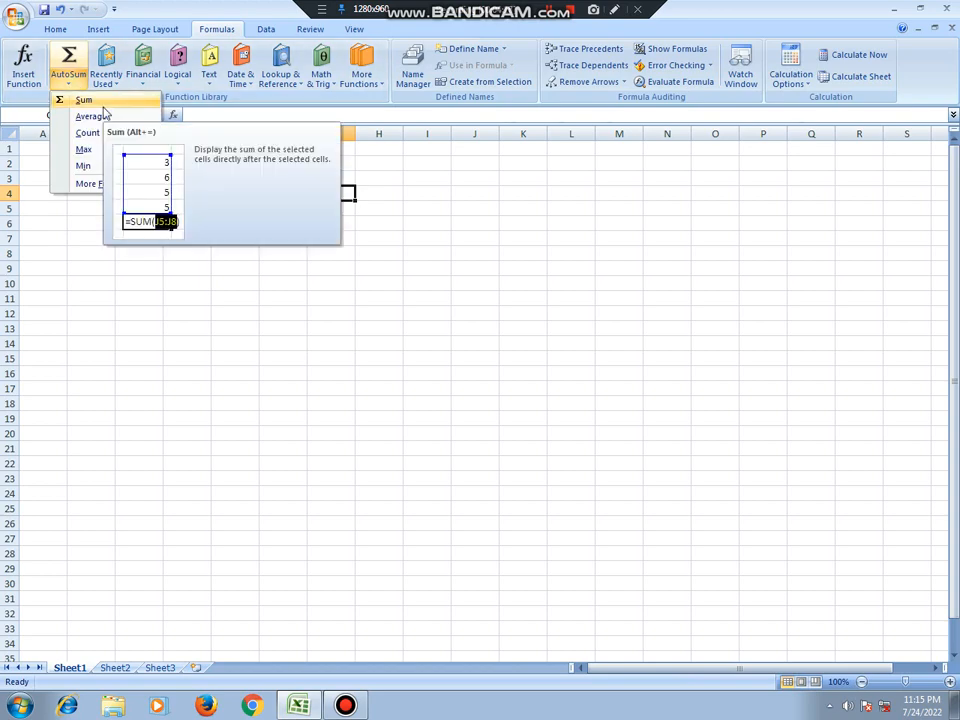
pyautogui.click(100, 101)
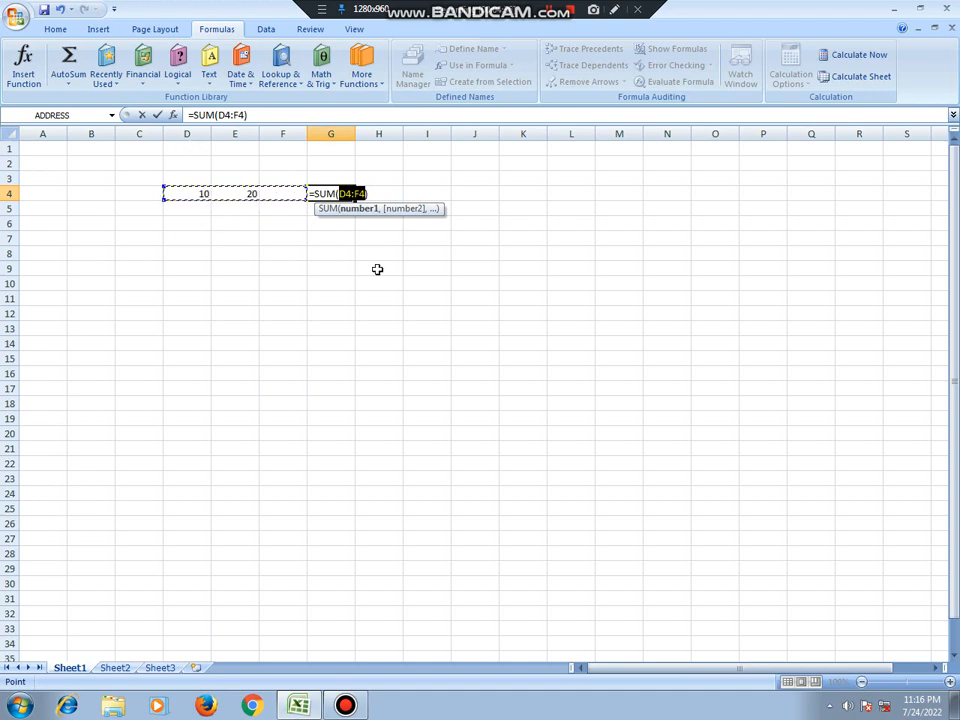
pyautogui.press('Return')
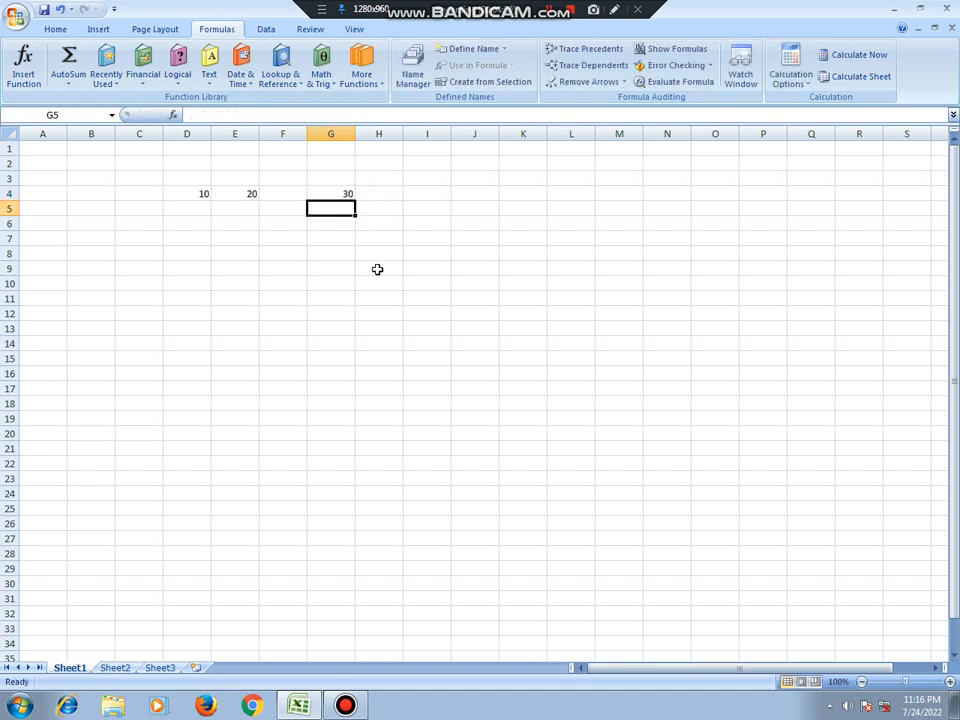
# Enter 20 in the empty cell F4 within the summed range.
pyautogui.click(284, 195)
pyautogui.write('20')
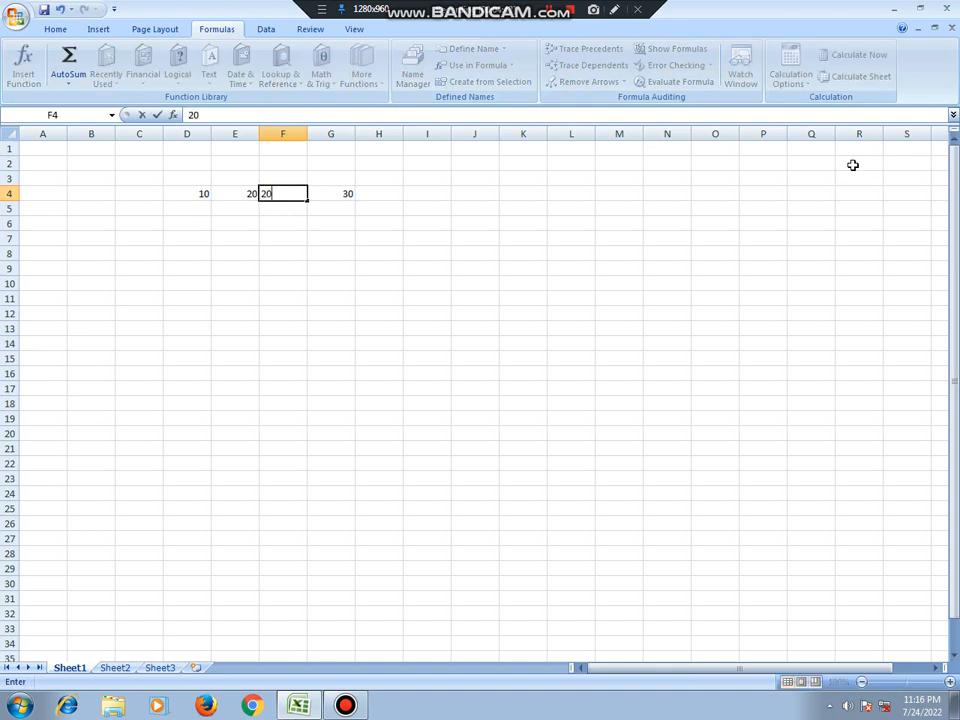
pyautogui.press('Return')
pyautogui.press('Up')
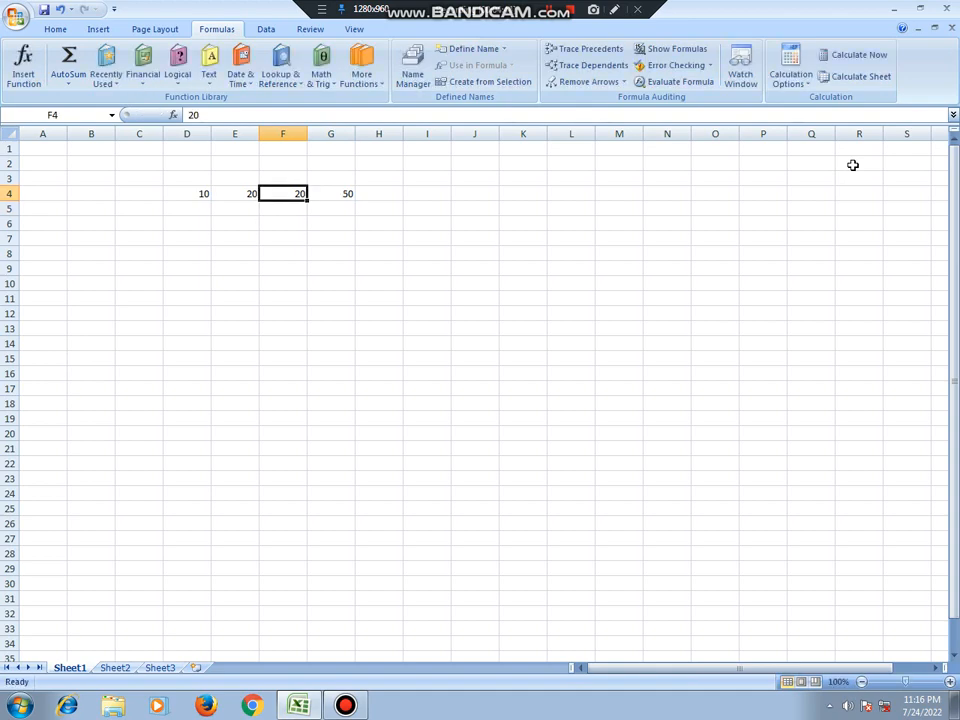
# Delete the values in F4 and E4, and clear the whole range D4:H4.
pyautogui.press('Delete')
pyautogui.press('Left')
pyautogui.press('Delete')
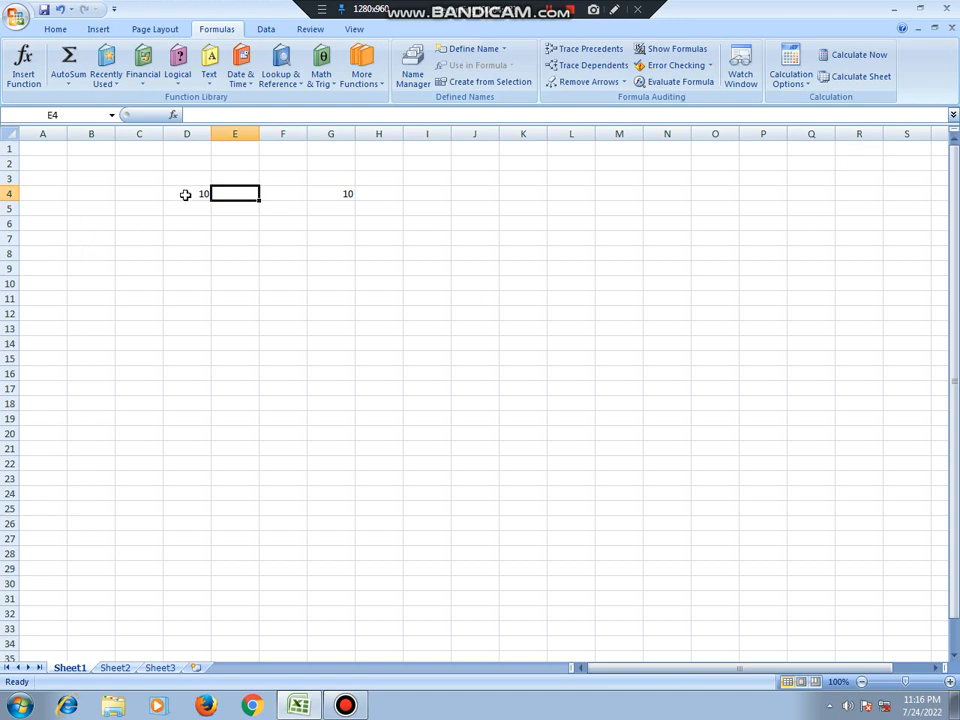
pyautogui.moveTo(188, 193); pyautogui.dragTo(395, 190)
pyautogui.press('Delete')
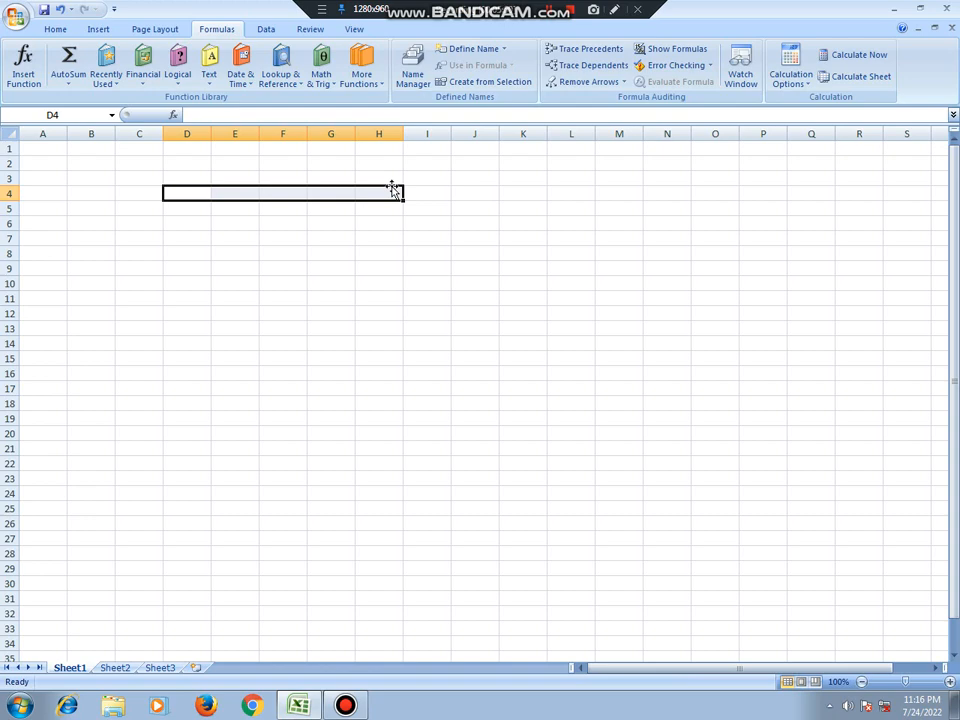
pyautogui.click(195, 179)
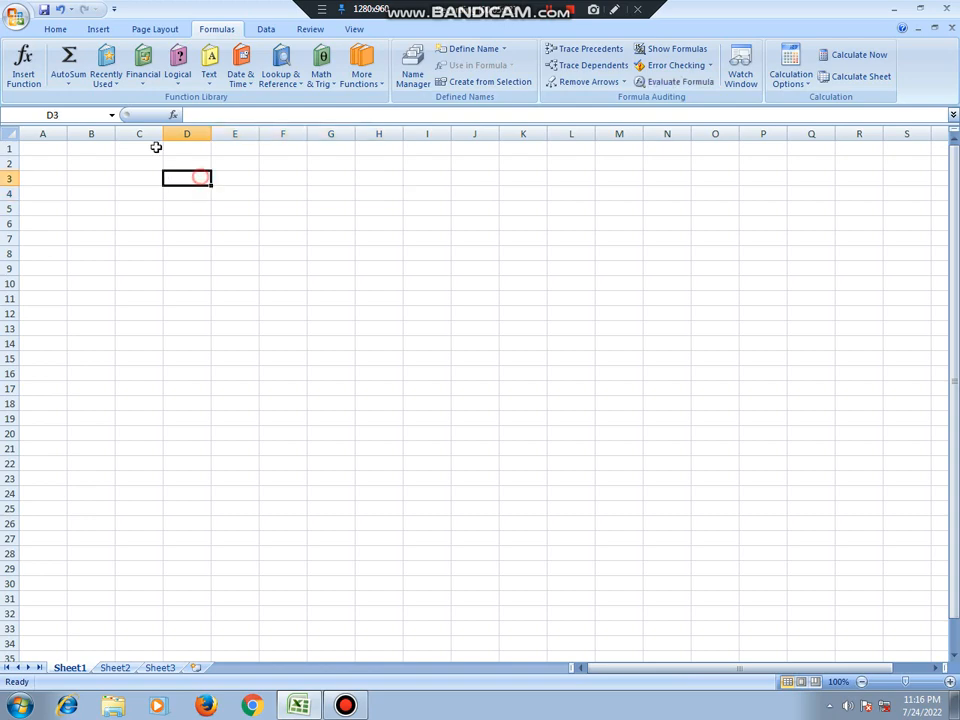
pyautogui.click(68, 84)
pyautogui.click(91, 117)
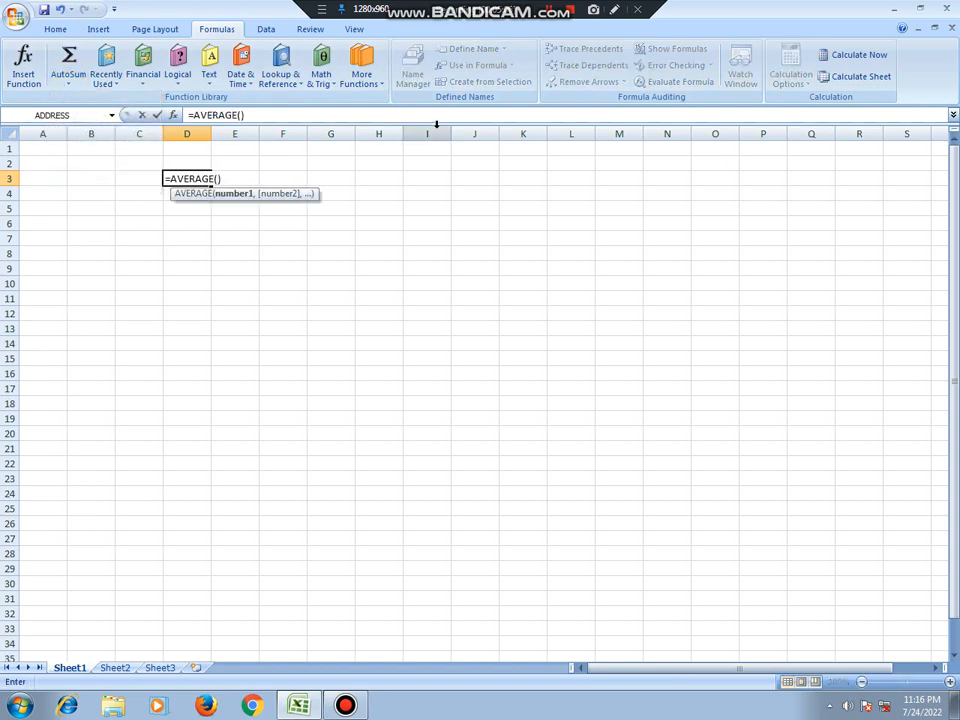
pyautogui.moveTo(235, 179); pyautogui.dragTo(165, 179)
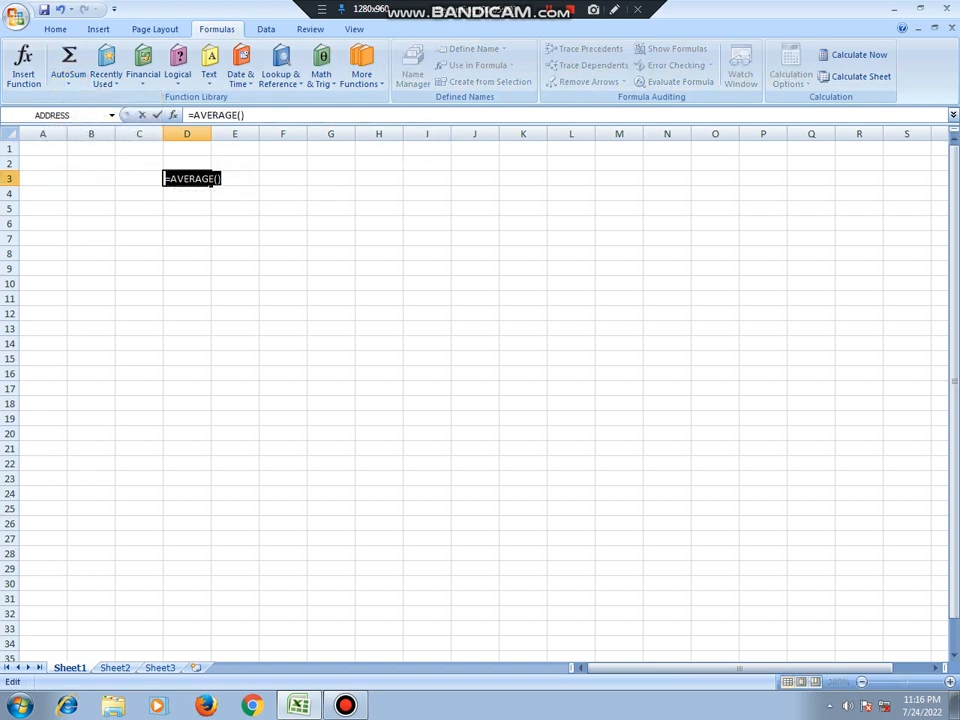
pyautogui.press('BackSpace')
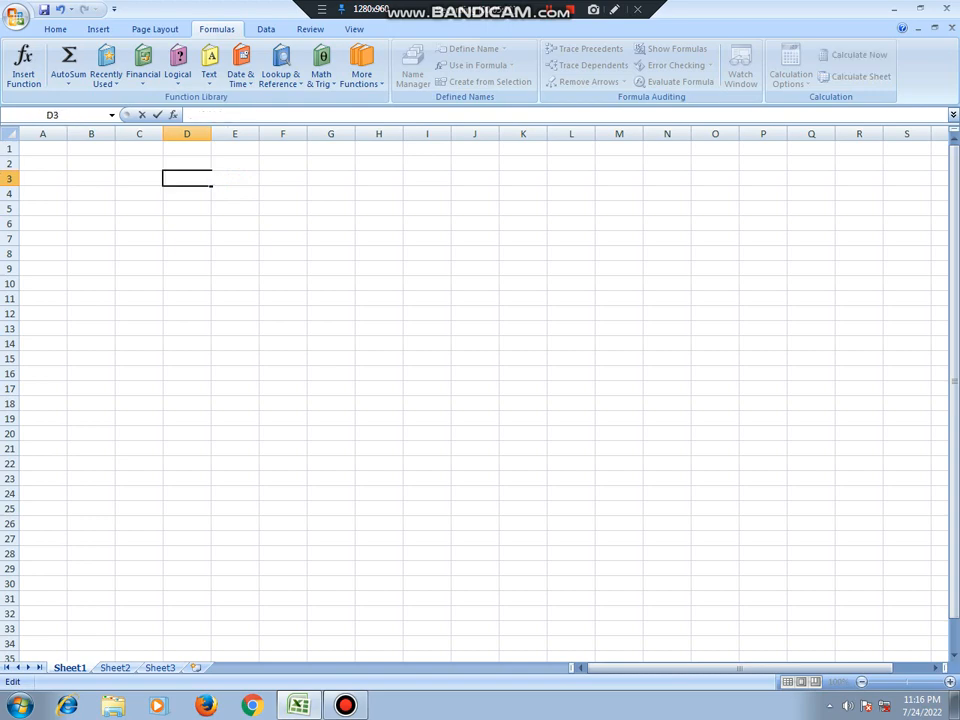
pyautogui.click(345, 328)
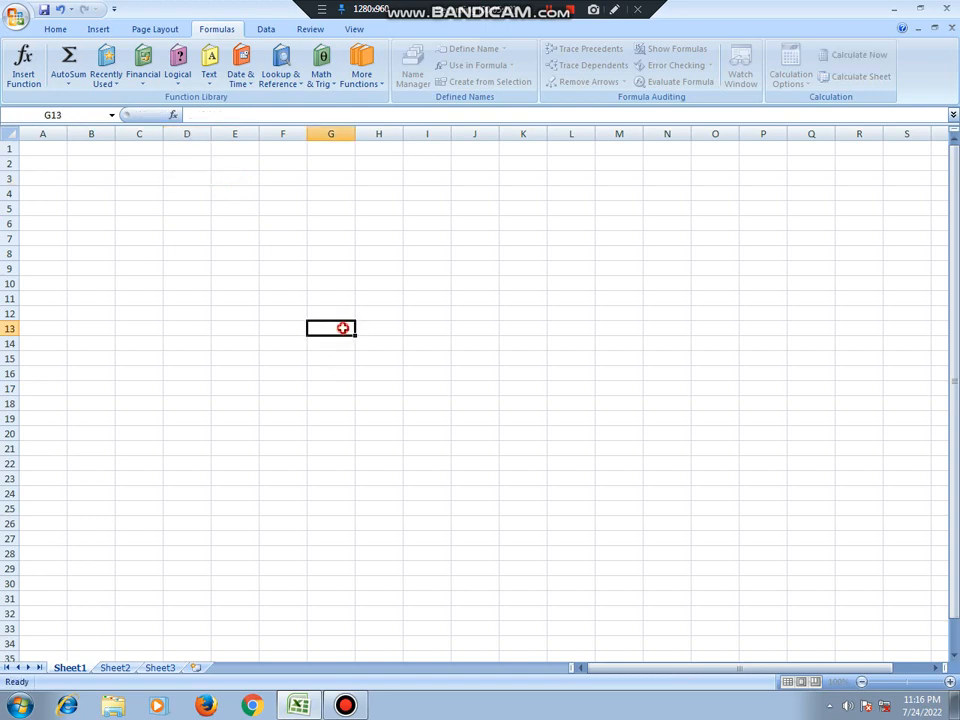
# Enter 20 in cell D3 and 1 in cell E3.
pyautogui.click(205, 176)
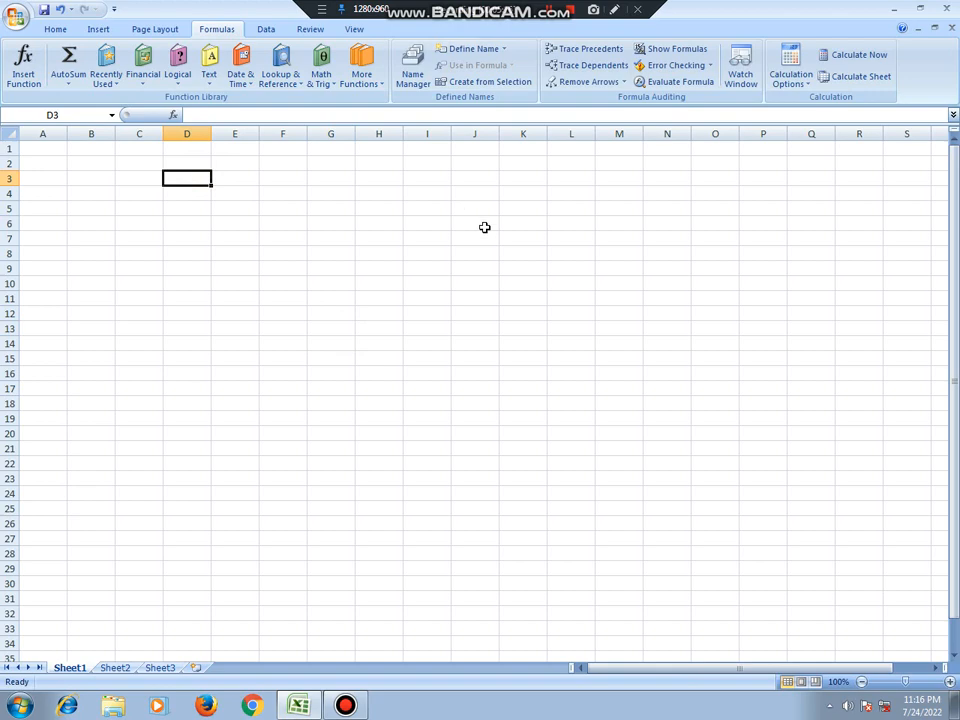
pyautogui.write('20')
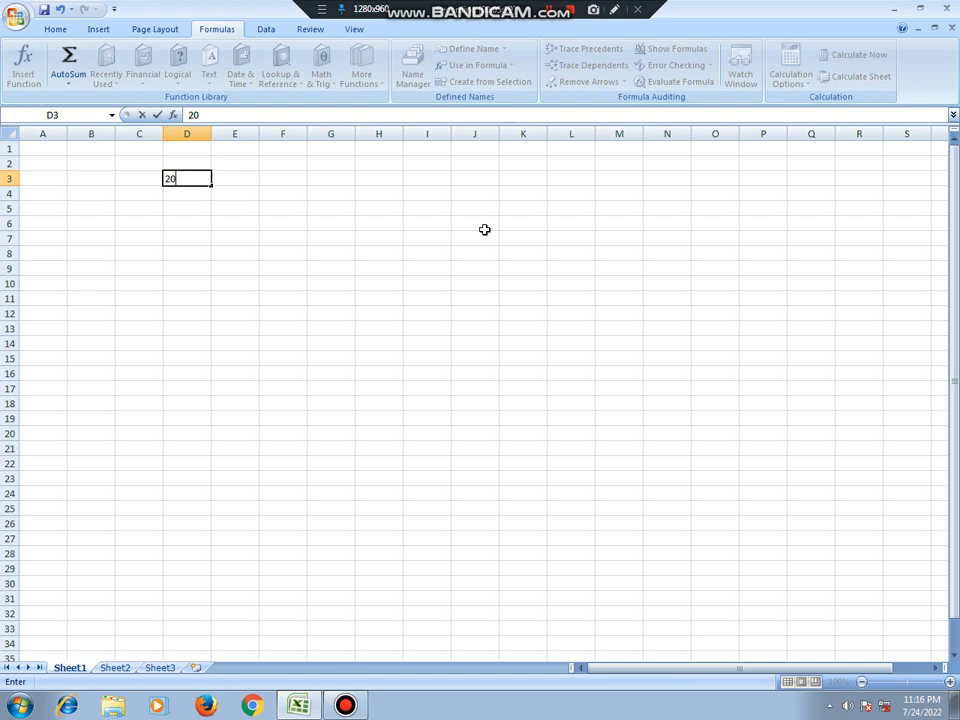
pyautogui.press('Tab')
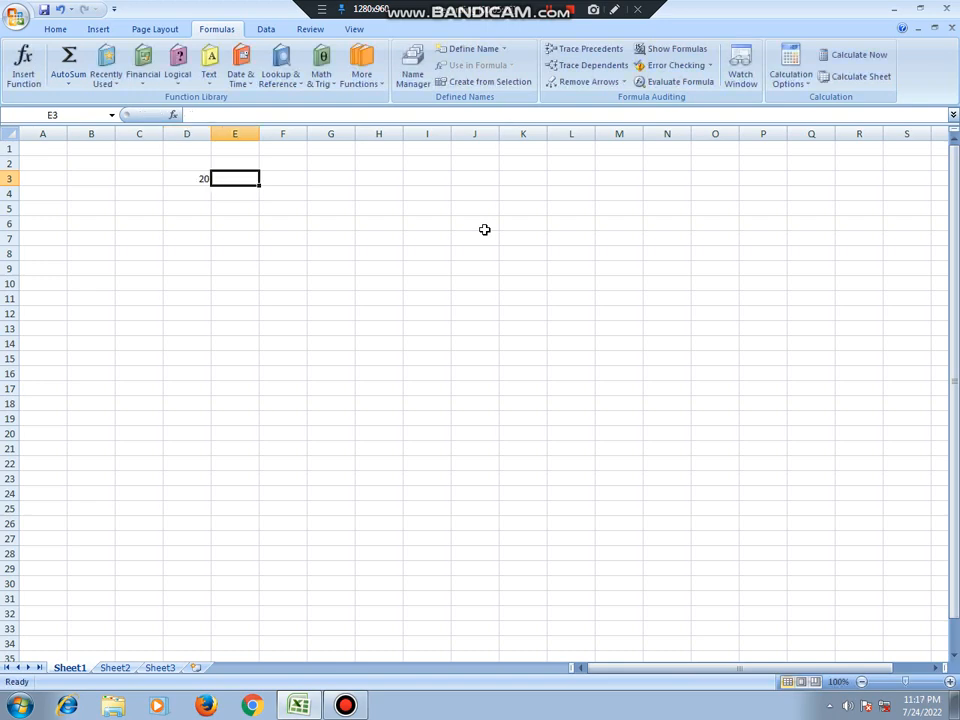
pyautogui.write('1')
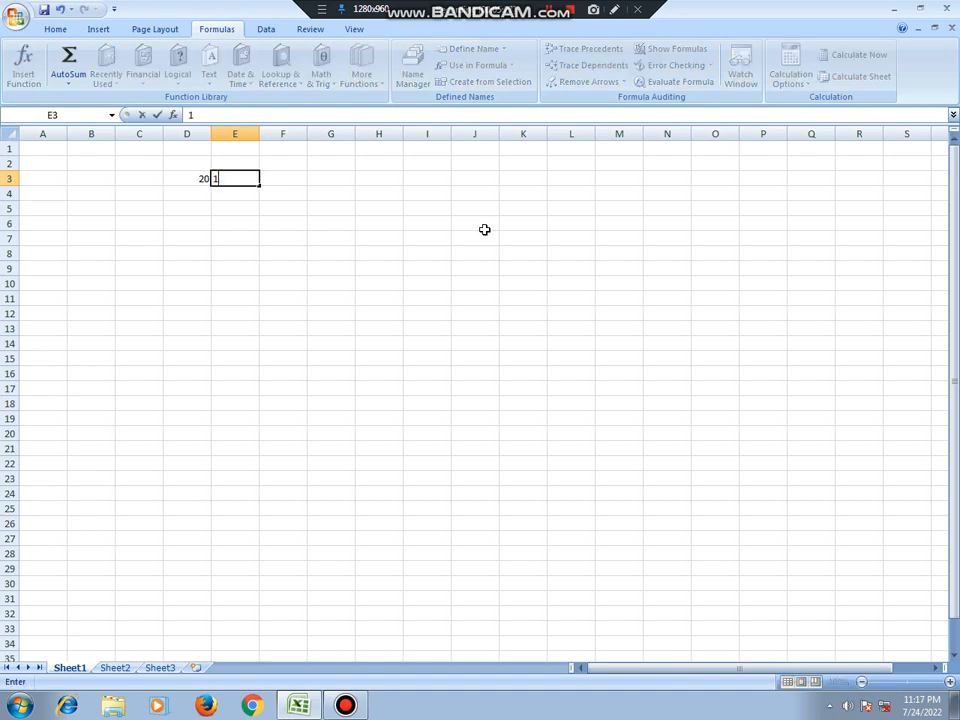
pyautogui.press('Tab')
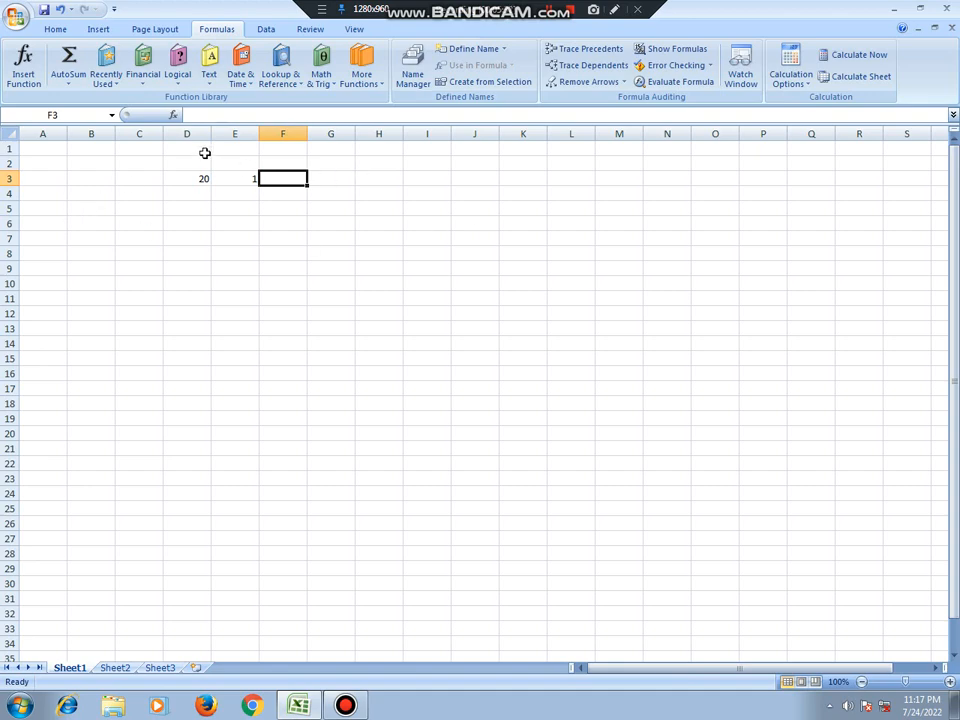
# Insert an AutoSum Average formula for D3:E3 in cell F3.
pyautogui.click(68, 82)
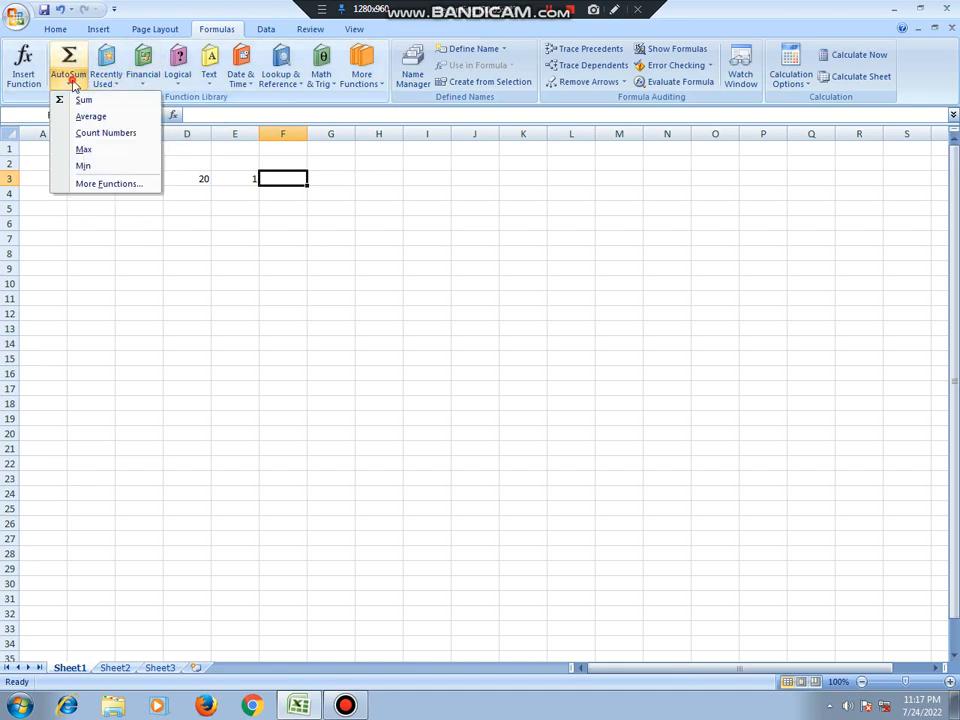
pyautogui.click(108, 120)
pyautogui.press('Return')
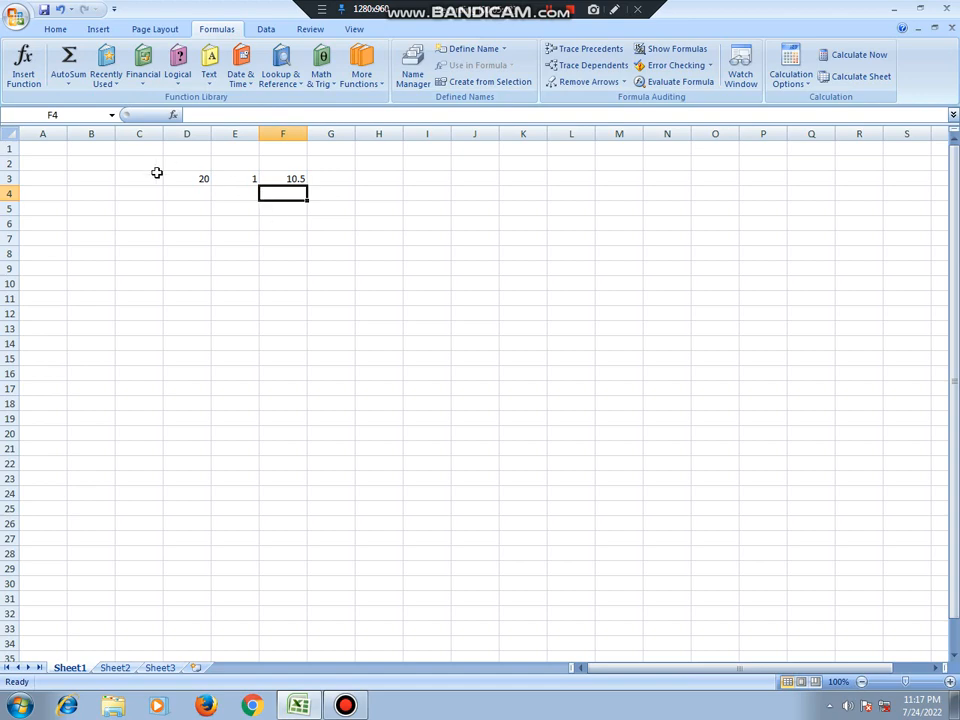
pyautogui.click(200, 184)
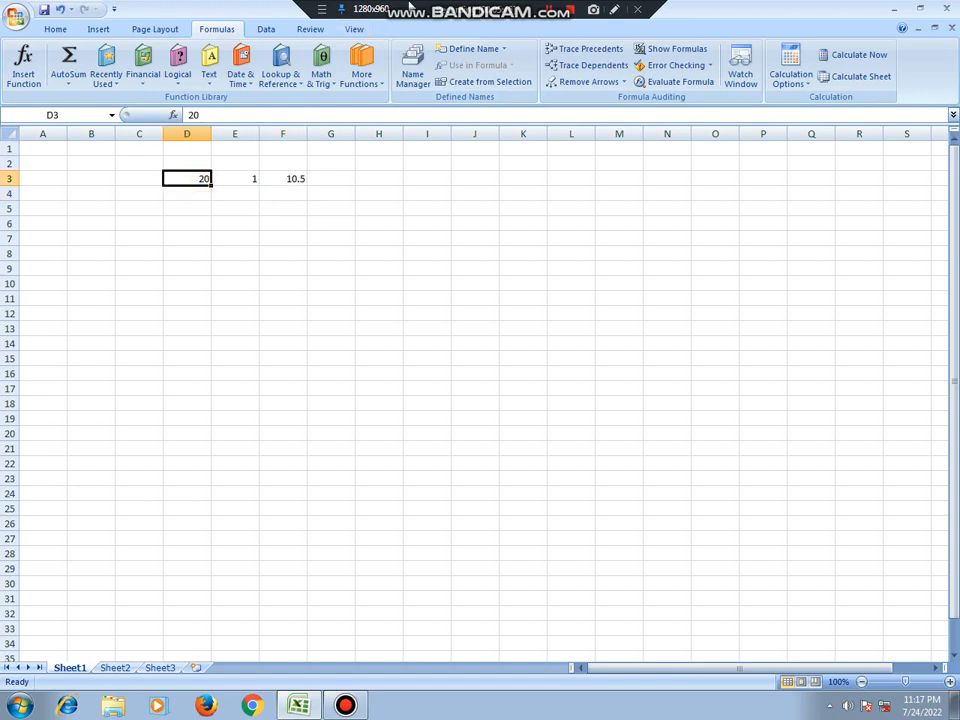
# Change cell D3 to 100 and clear the contents of cells D3, E3 and F3.
pyautogui.write('100')
pyautogui.press('Tab')
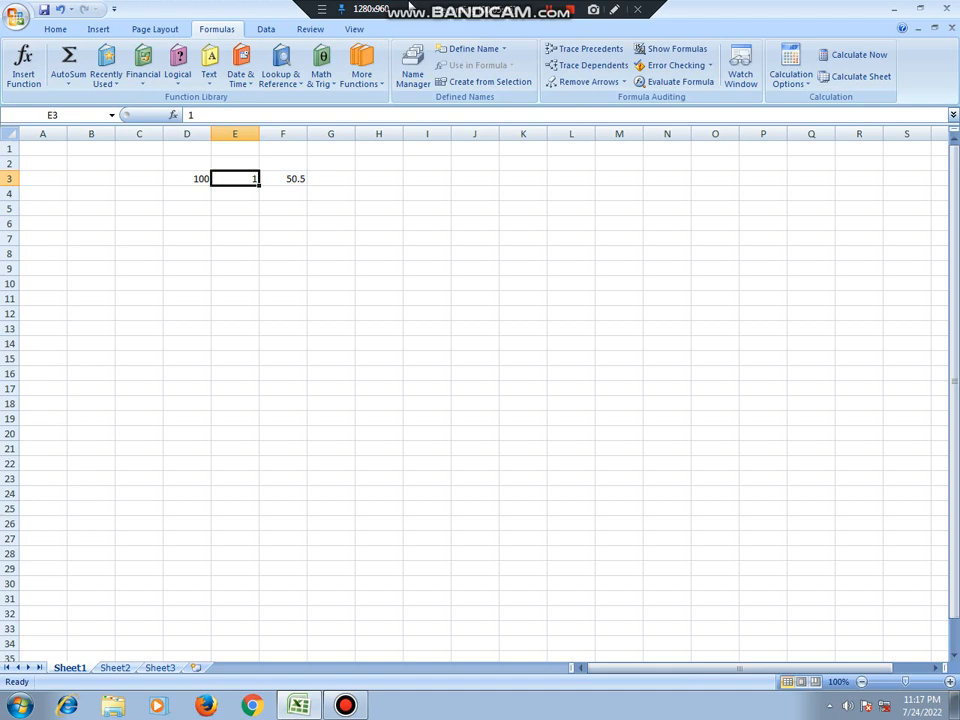
pyautogui.press('Left')
pyautogui.press('Delete')
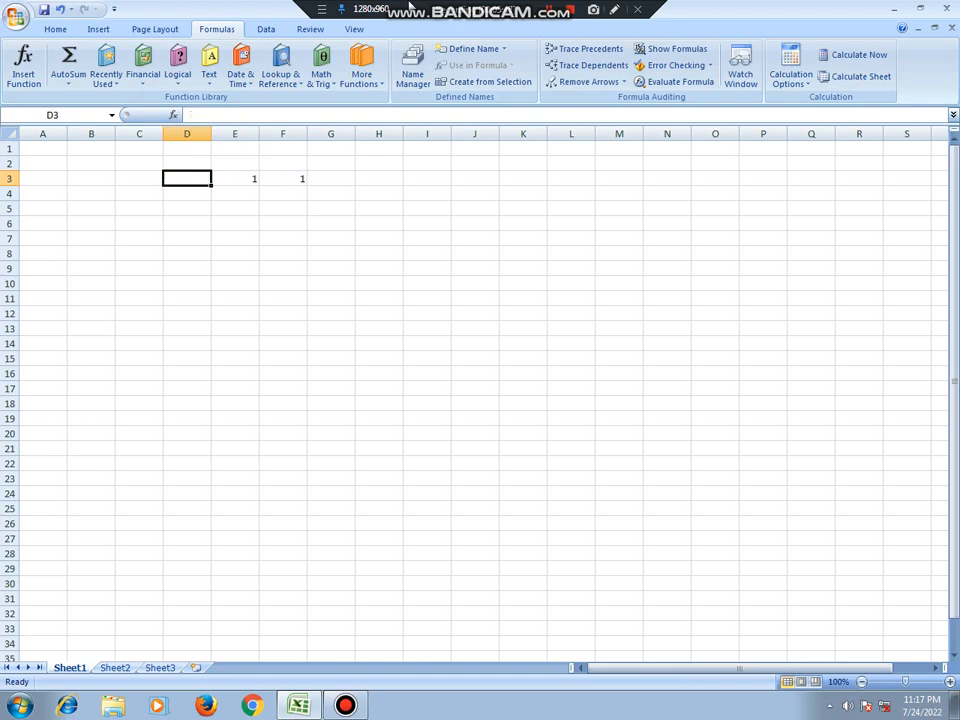
pyautogui.press('Right')
pyautogui.press('Delete')
pyautogui.press('Right')
pyautogui.press('Delete')
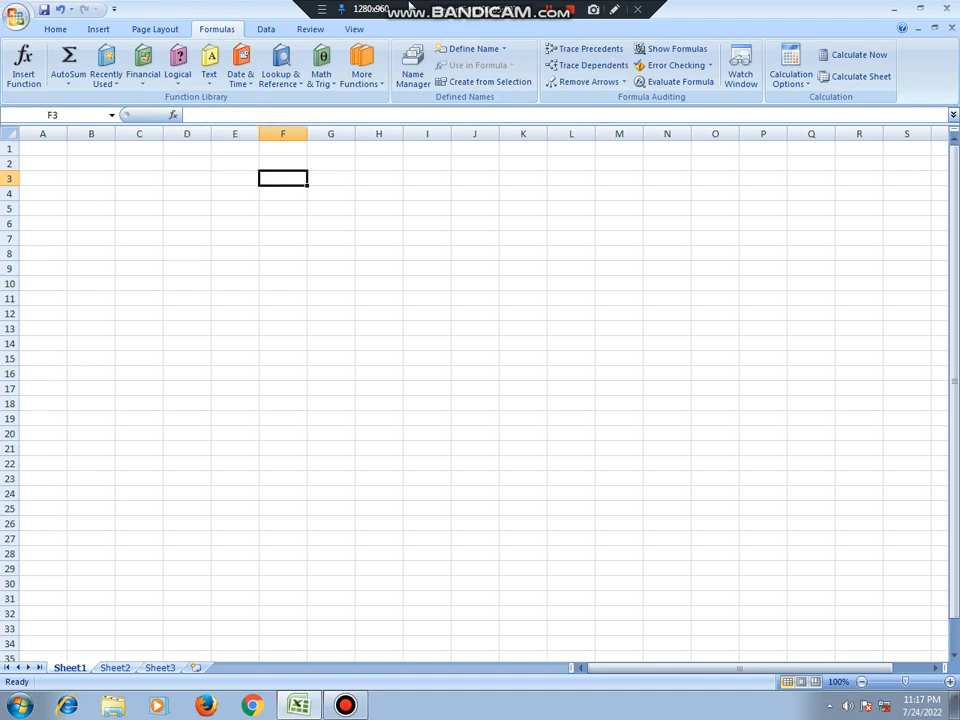
# Enter 30000 in cell D3 and 30 in cell E3.
pyautogui.click(197, 178)
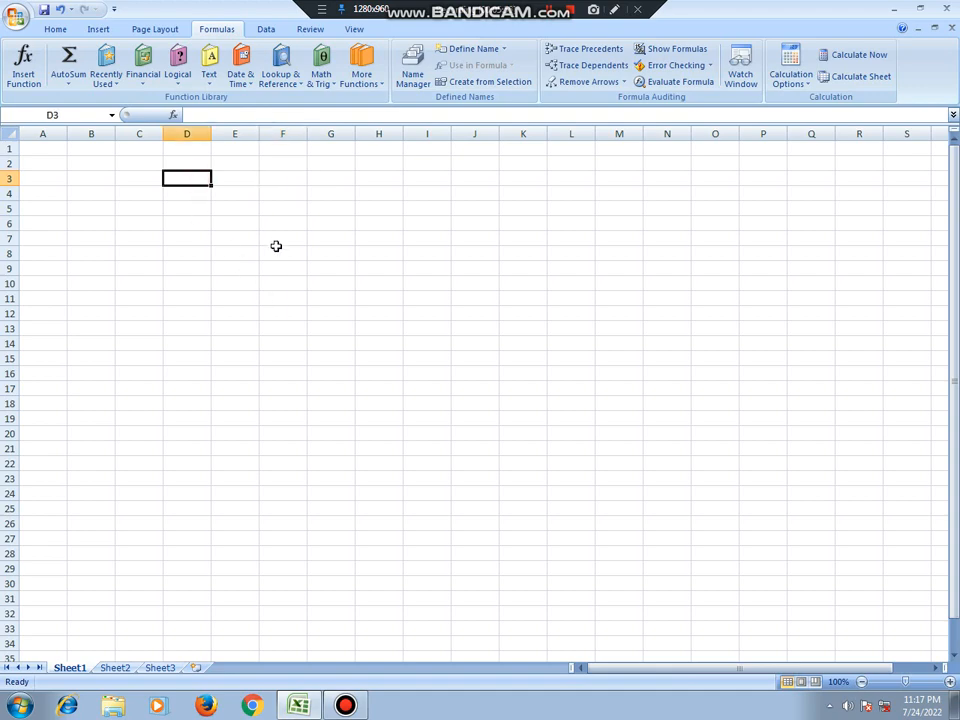
pyautogui.write('30000')
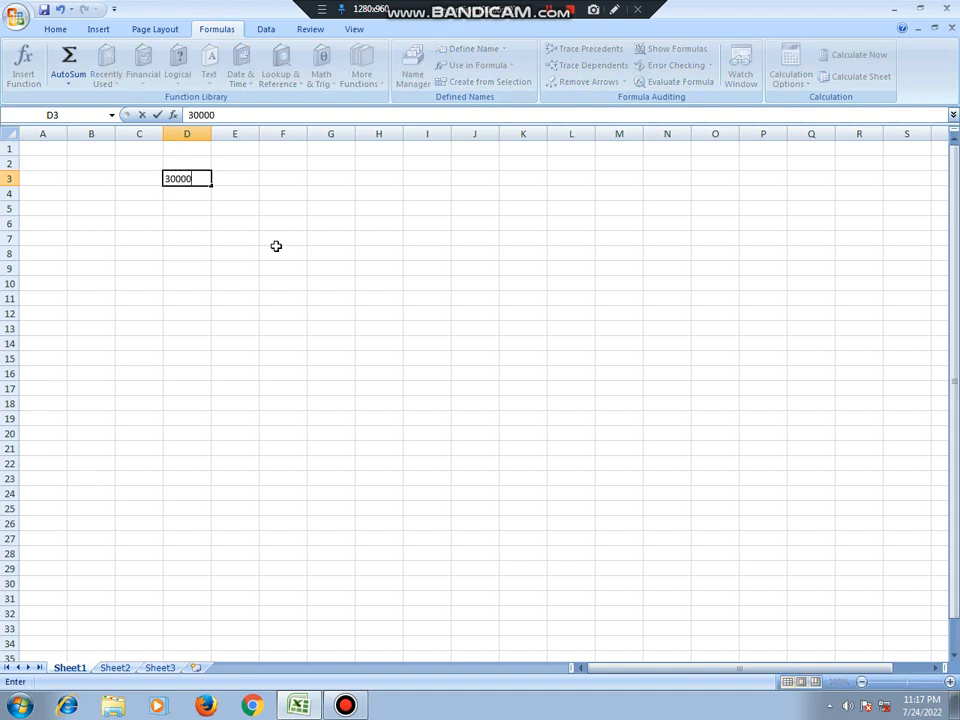
pyautogui.press('Tab')
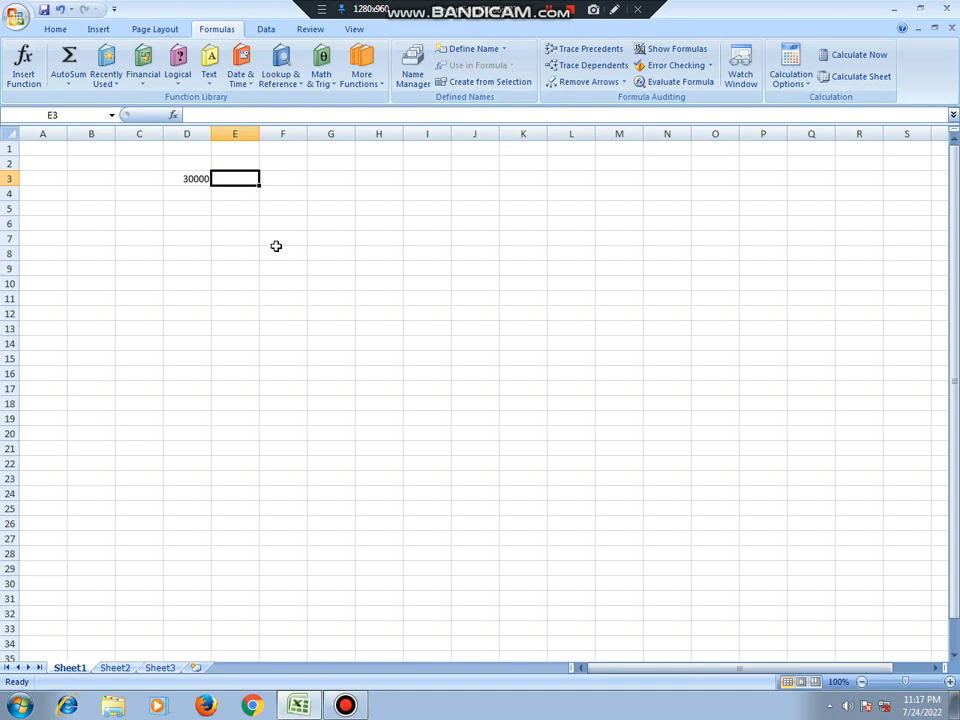
pyautogui.write('30')
pyautogui.press('Tab')
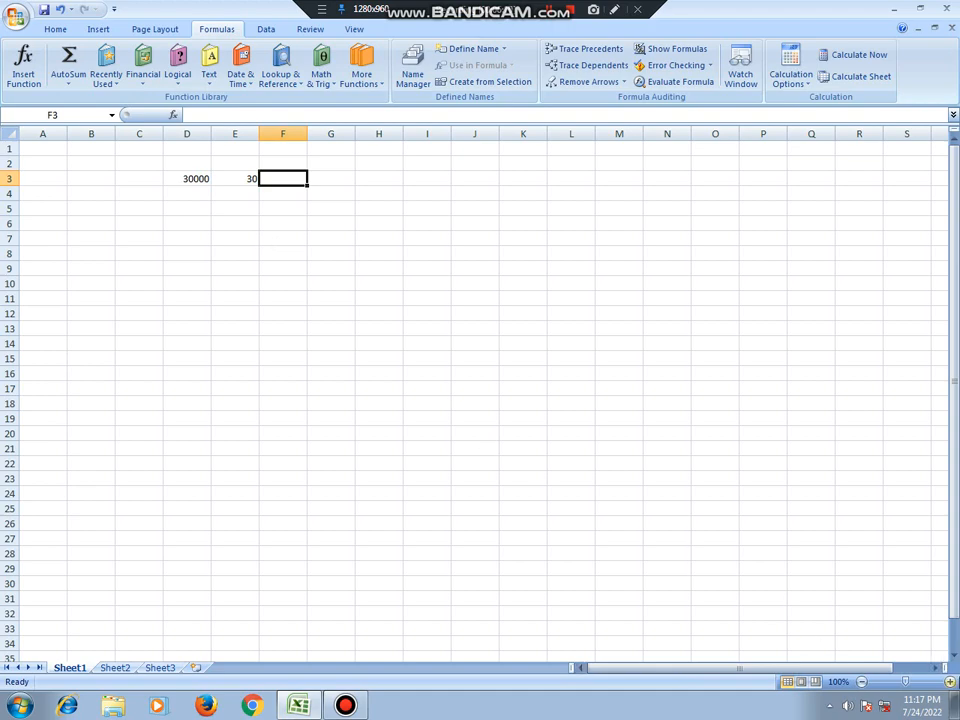
# Insert an AutoSum Average formula for D3:E3 in cell F3.
pyautogui.click(949, 682)
pyautogui.click(949, 682)
pyautogui.click(949, 682)
pyautogui.click(949, 682)
pyautogui.click(949, 682)
pyautogui.click(949, 682)
pyautogui.click(949, 682)
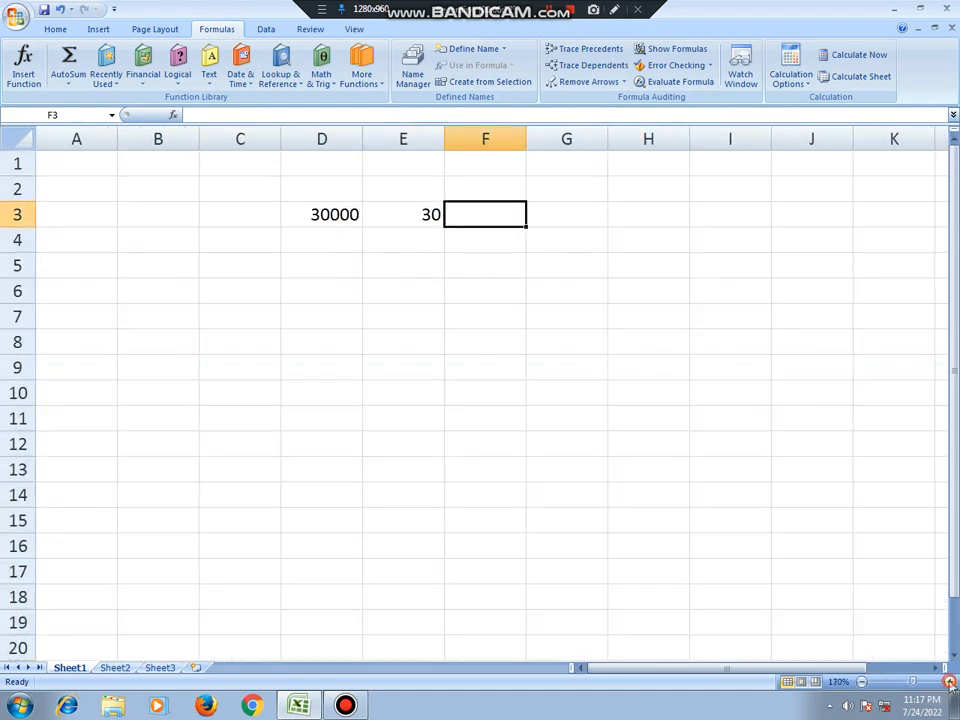
pyautogui.click(949, 682)
pyautogui.click(646, 490)
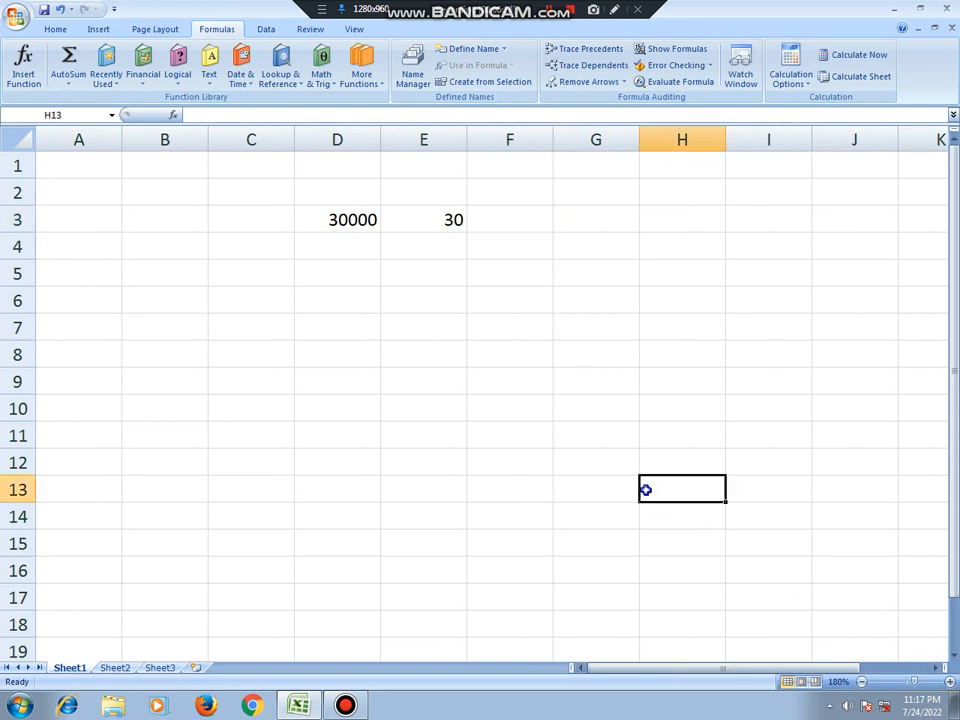
pyautogui.rightClick(646, 490)
pyautogui.click(486, 293)
pyautogui.click(506, 232)
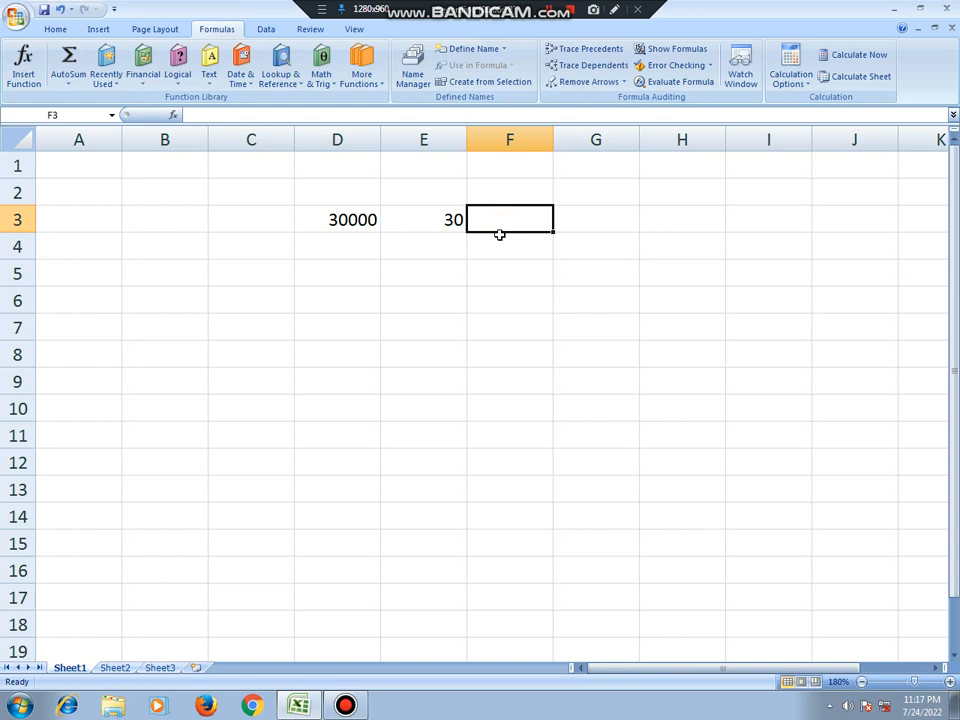
pyautogui.click(69, 86)
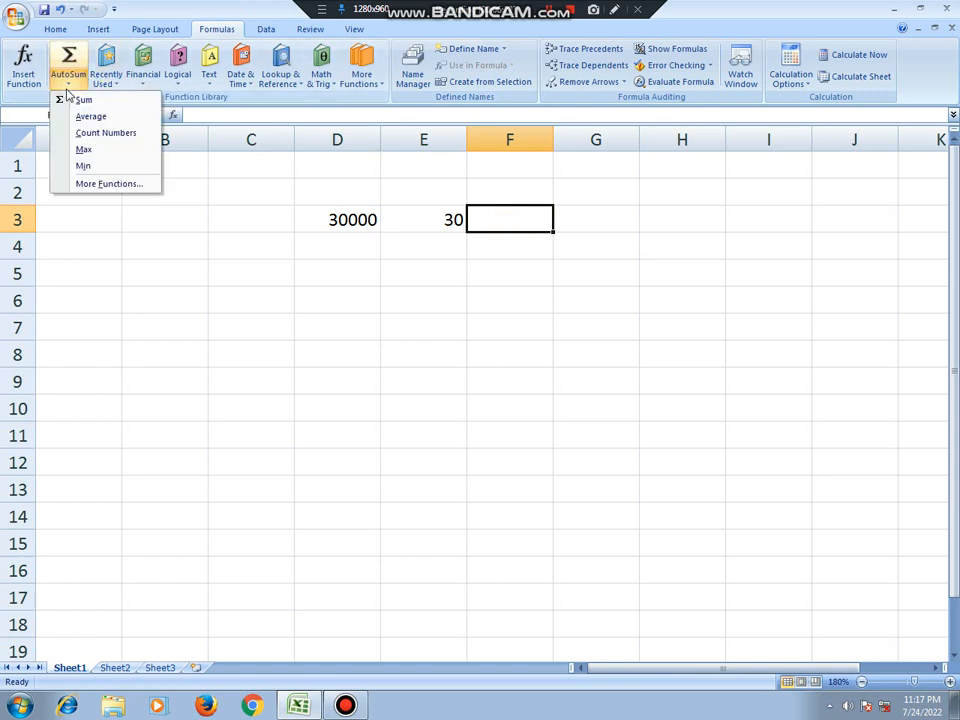
pyautogui.click(80, 117)
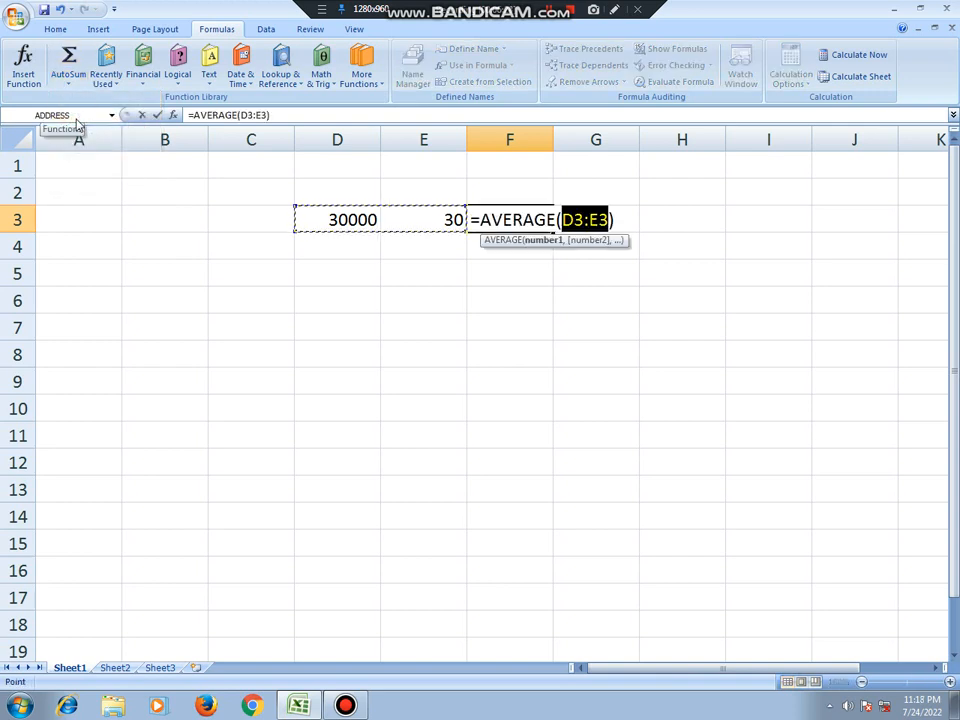
pyautogui.press('Return')
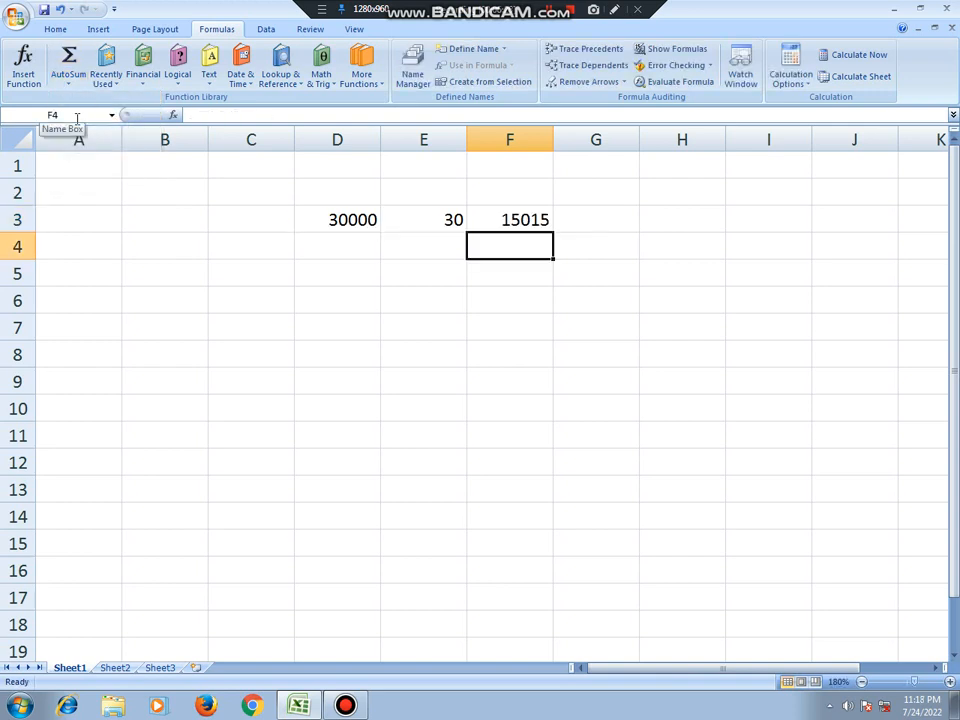
# Clear cell D3 and refill it, trying 3000 and settling on 30000.
pyautogui.click(512, 222)
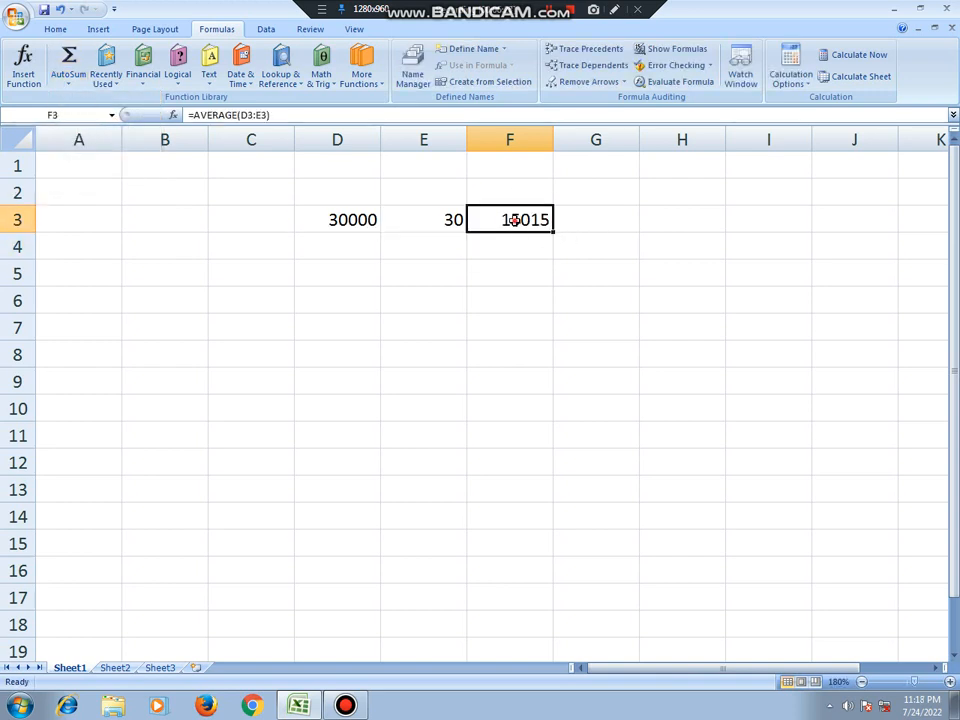
pyautogui.click(369, 236)
pyautogui.click(369, 219)
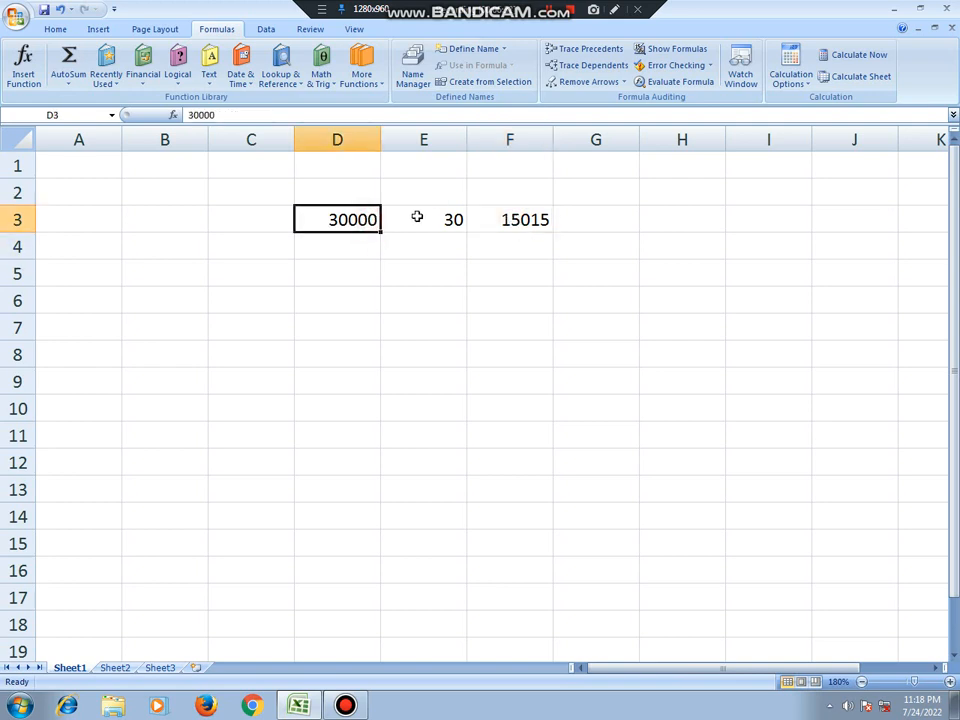
pyautogui.click(538, 219)
pyautogui.click(375, 219)
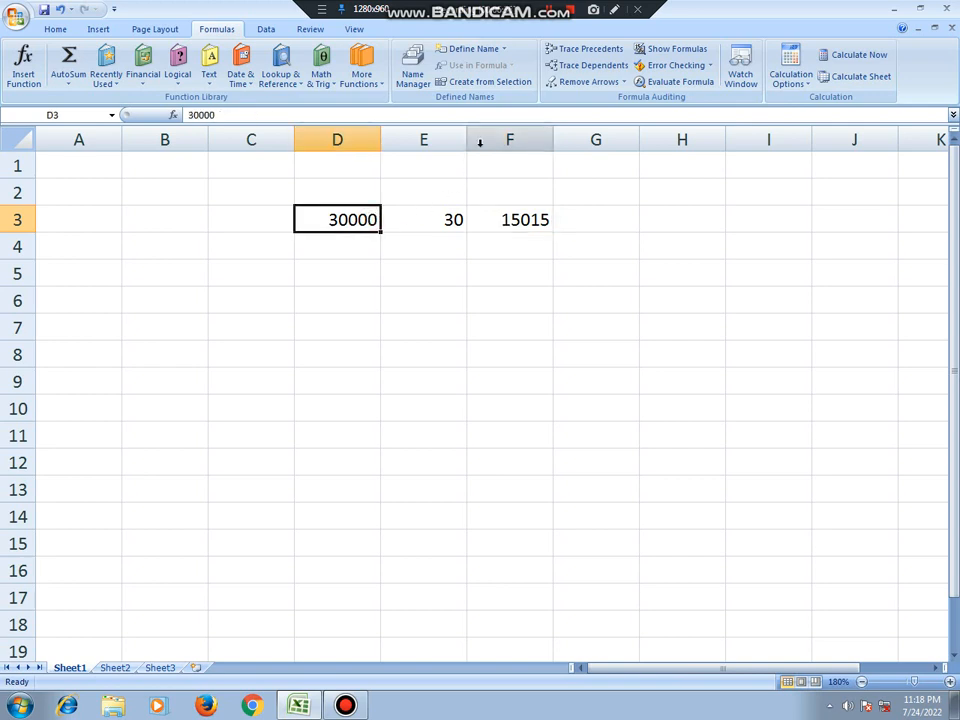
pyautogui.press('Delete')
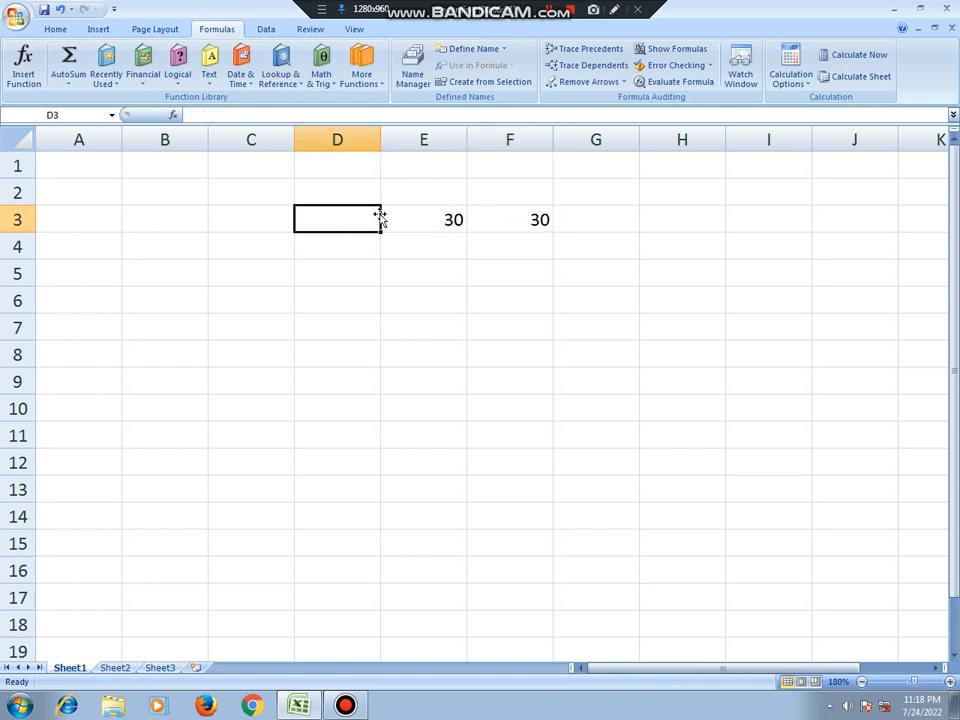
pyautogui.write('3000')
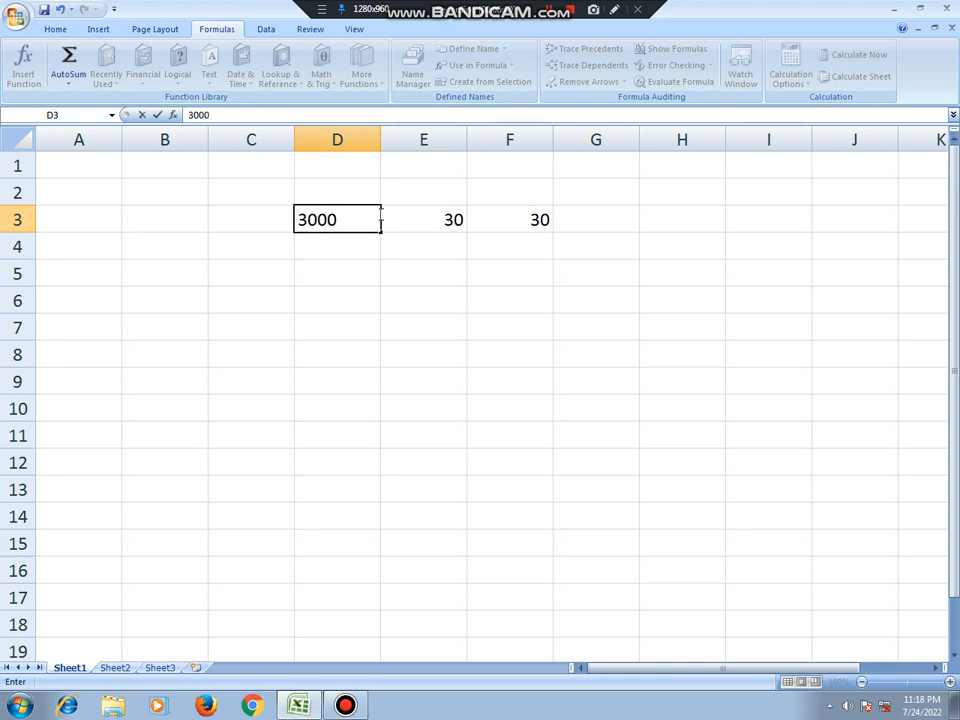
pyautogui.press('Tab')
pyautogui.click(378, 219)
pyautogui.write('30000')
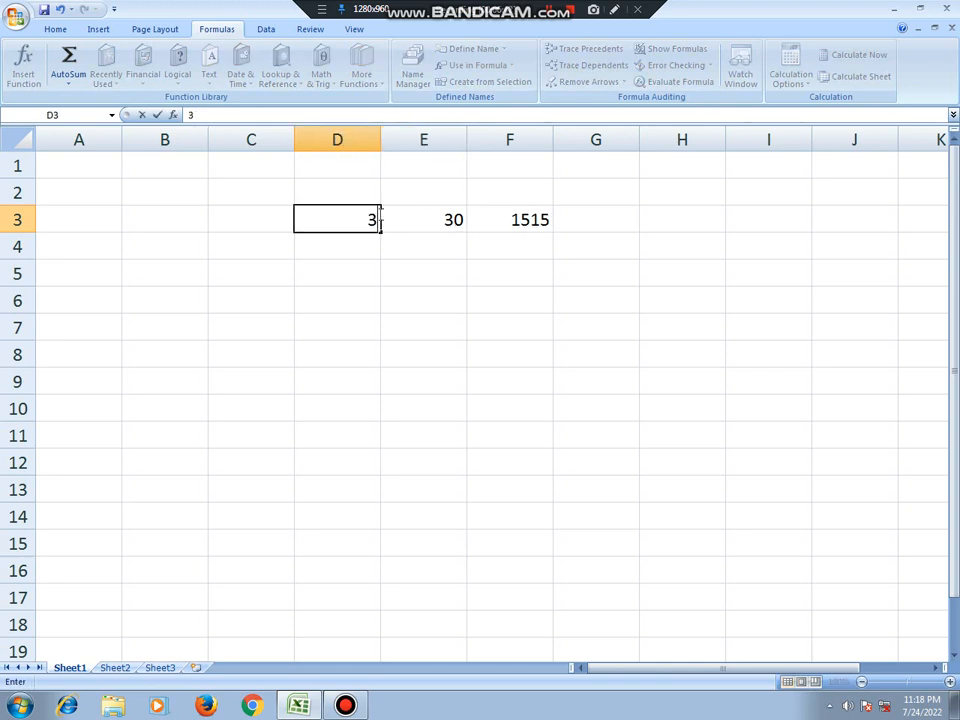
pyautogui.press('Tab')
pyautogui.click(378, 218)
# Clear the average formula in F3 and the values in E3 and D3.
pyautogui.press('Right')
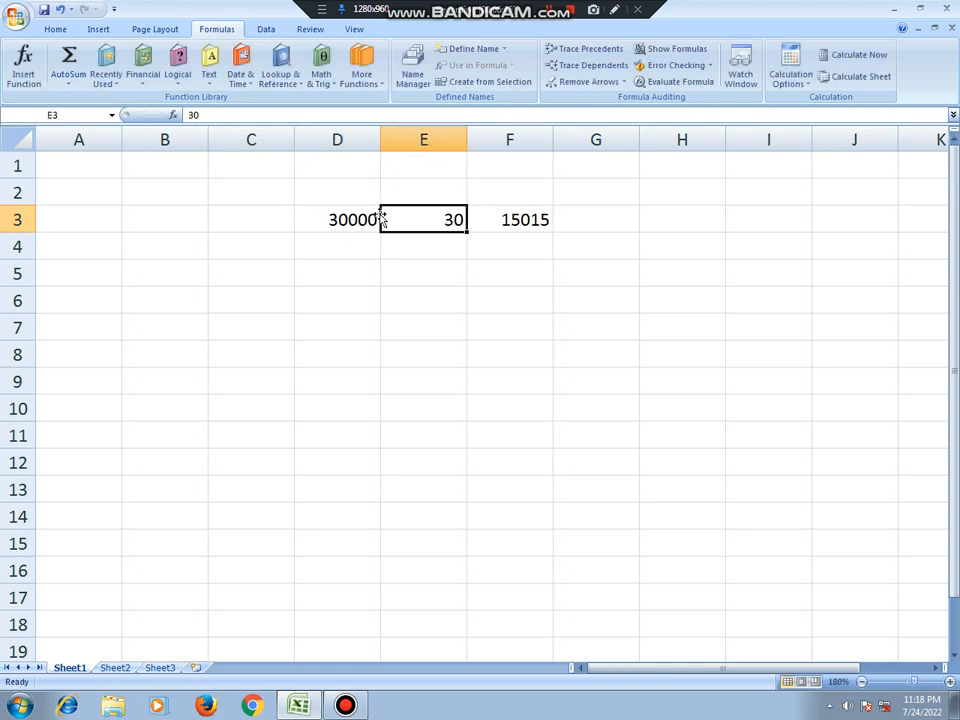
pyautogui.press('Right')
pyautogui.press('Delete')
pyautogui.press('Left')
pyautogui.press('Delete')
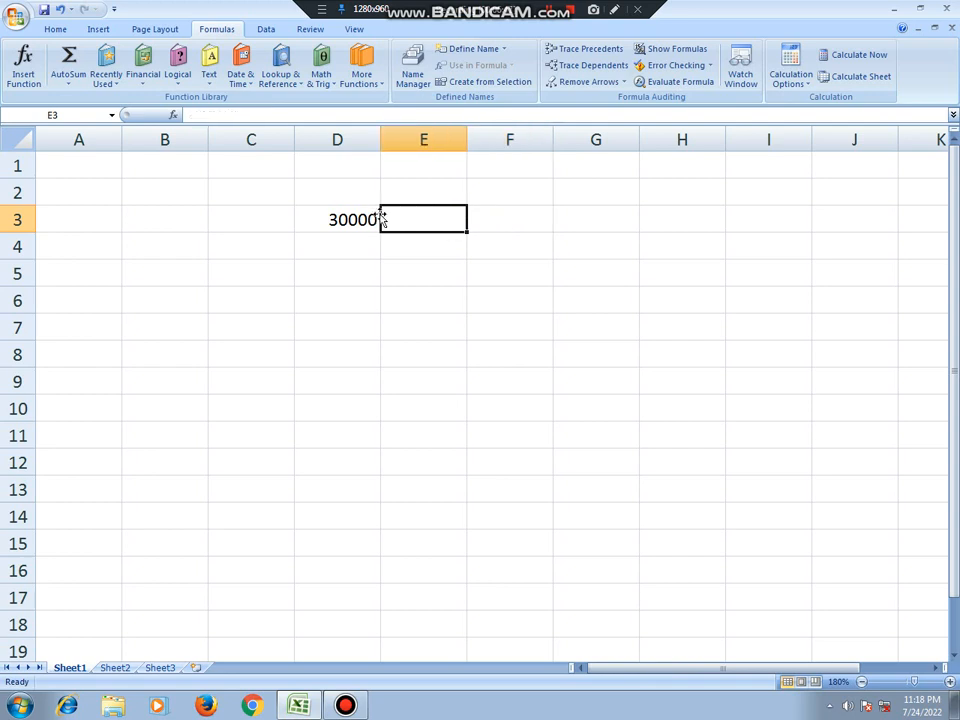
pyautogui.press('Left')
pyautogui.press('Delete')
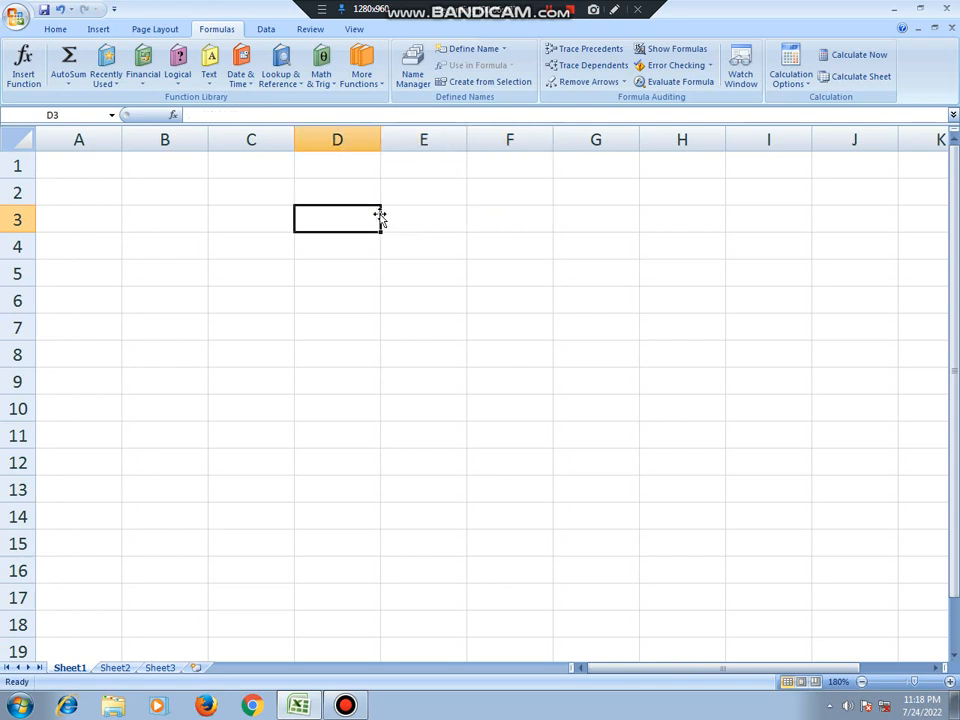
pyautogui.click(417, 220)
pyautogui.write('=')
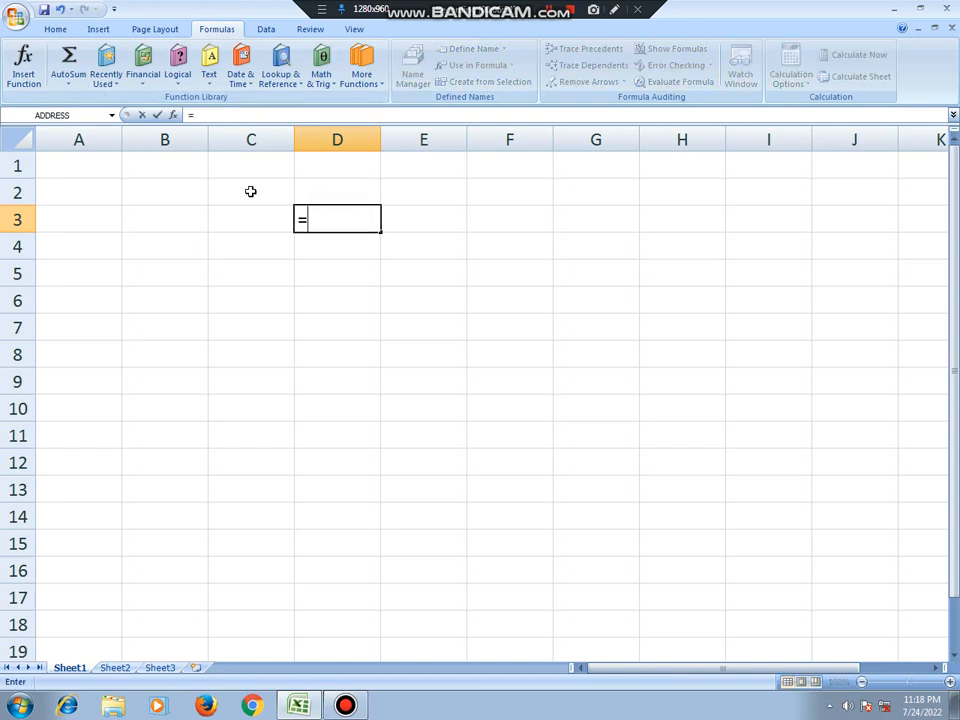
pyautogui.press('Escape')
# Enter 30000 in cell D3 and 30 in cell E3 again.
pyautogui.write('300')
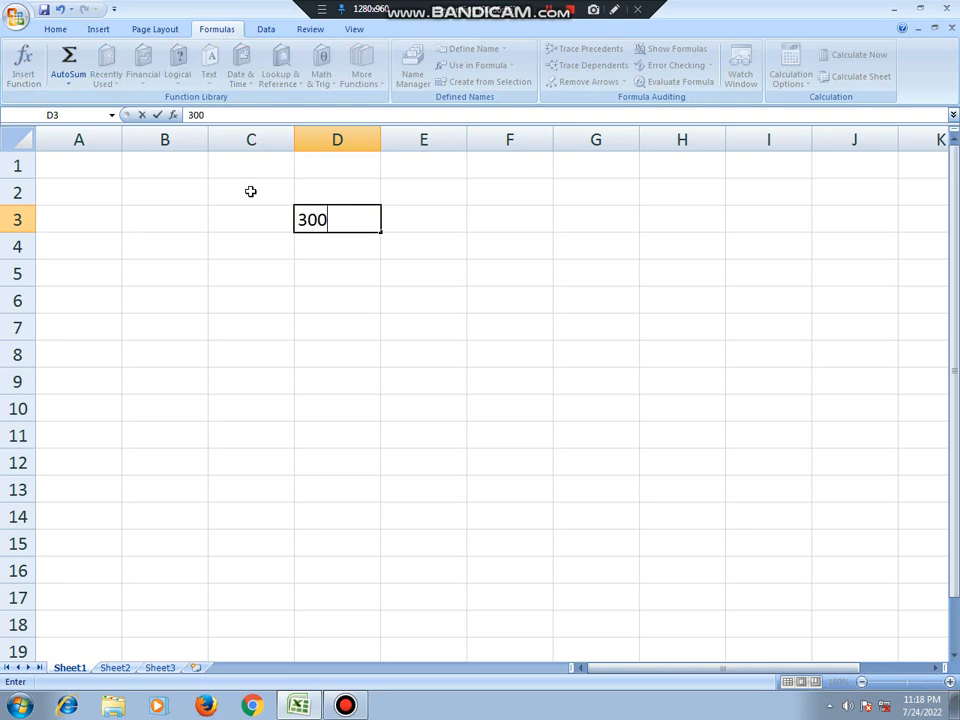
pyautogui.write('00')
pyautogui.press('Tab')
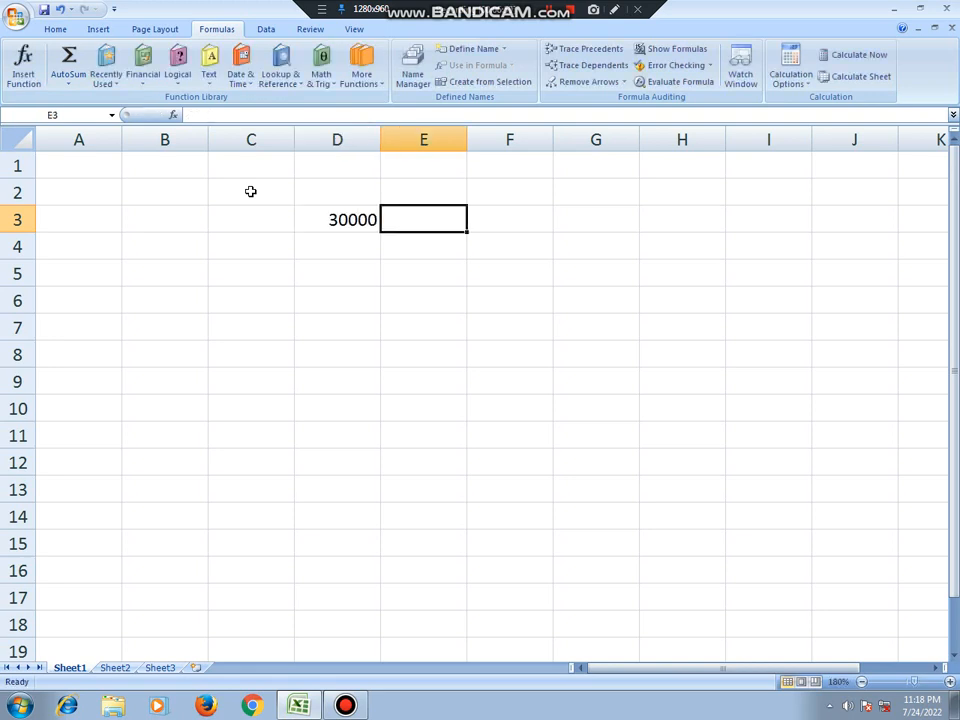
pyautogui.write('30')
pyautogui.press('Tab')
# Enter the division formula =D3/E3 in cell F3.
pyautogui.write('=')
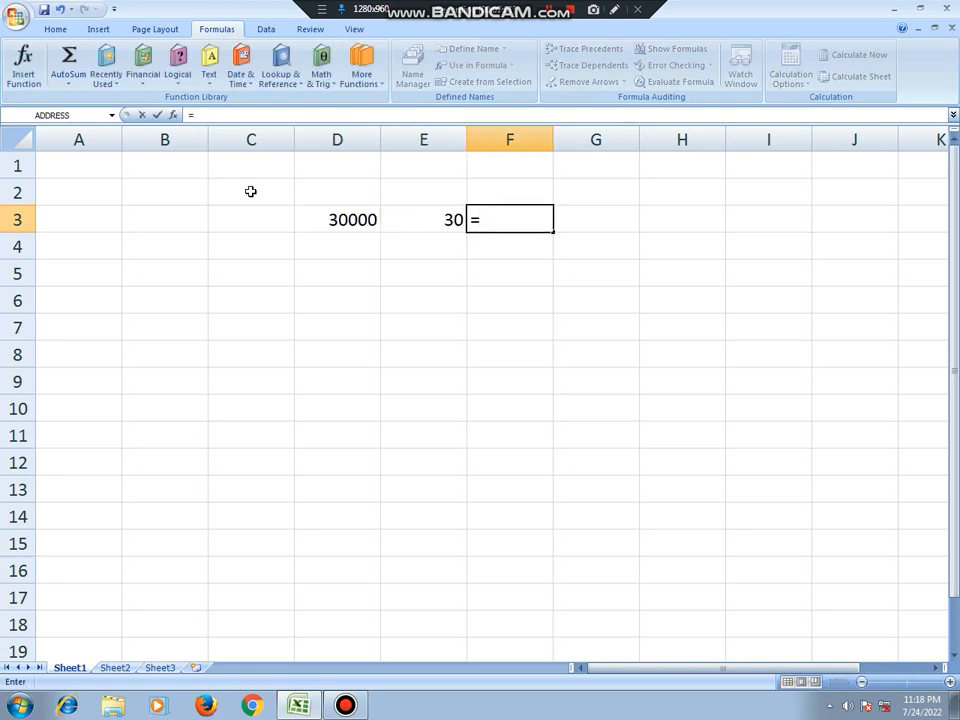
pyautogui.click(336, 217)
pyautogui.write('/')
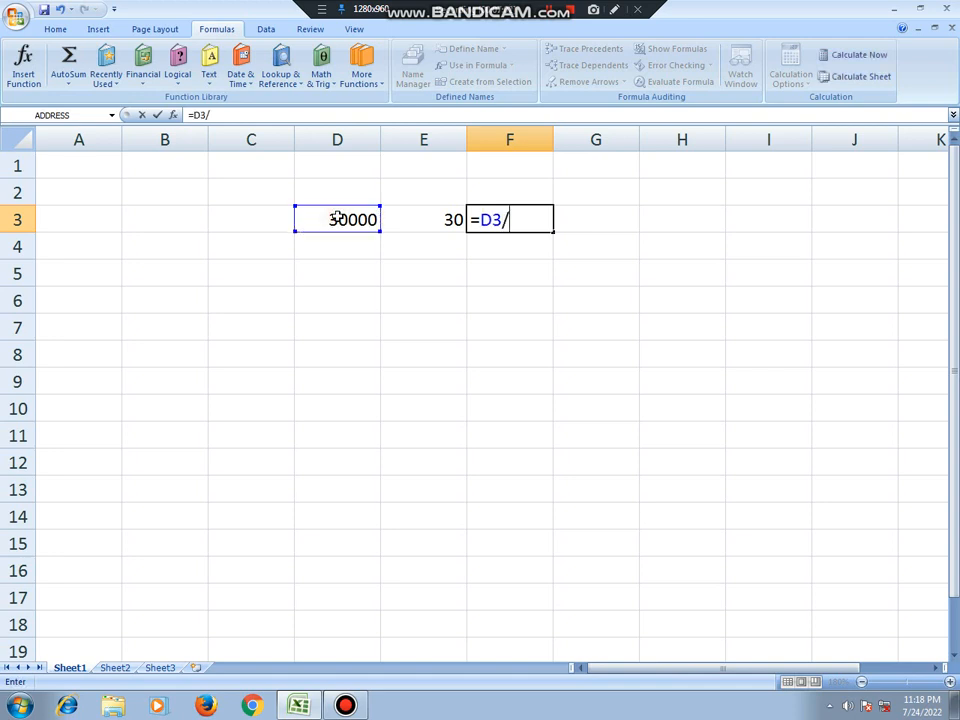
pyautogui.click(432, 221)
pyautogui.press('Return')
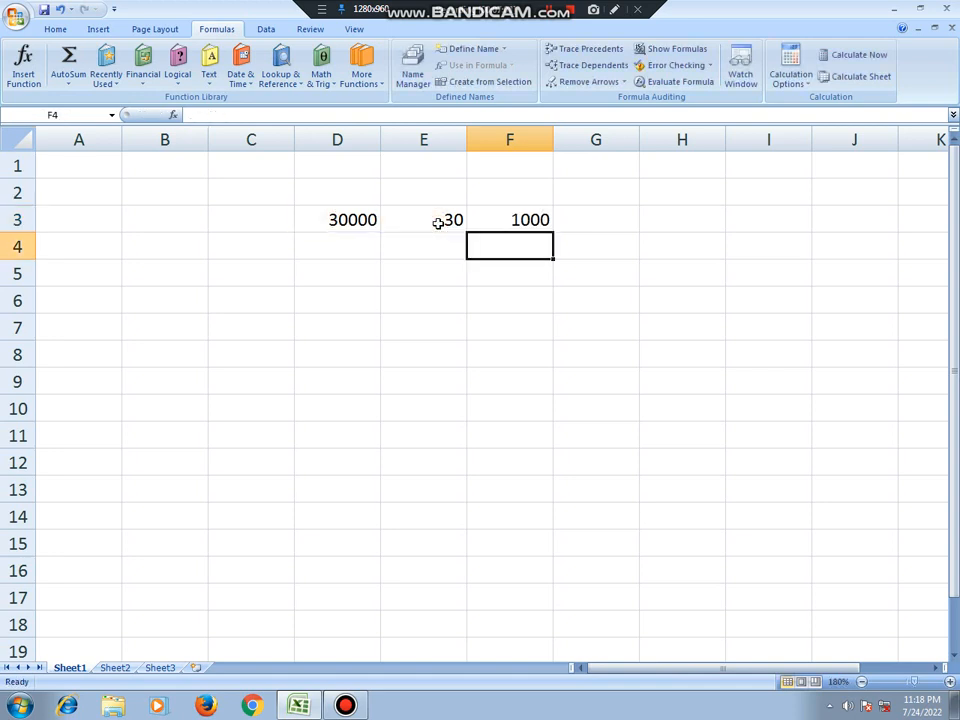
# Clear the division formula from cell F3 and view the AutoSum function choices.
pyautogui.click(538, 210)
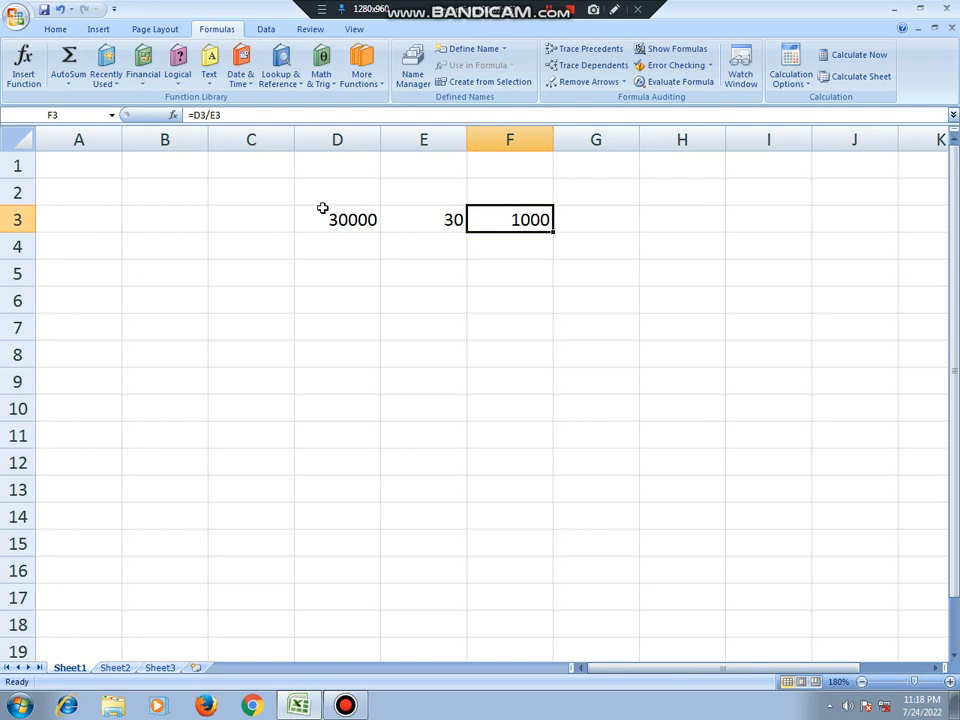
pyautogui.press('Delete')
pyautogui.rightClick(491, 223)
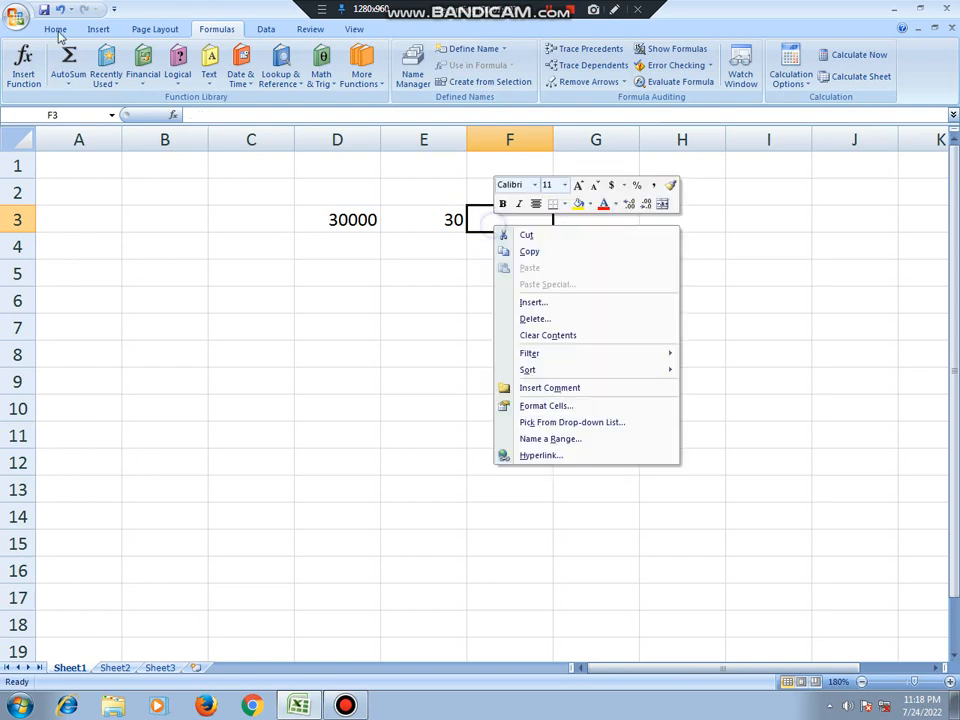
pyautogui.click(71, 88)
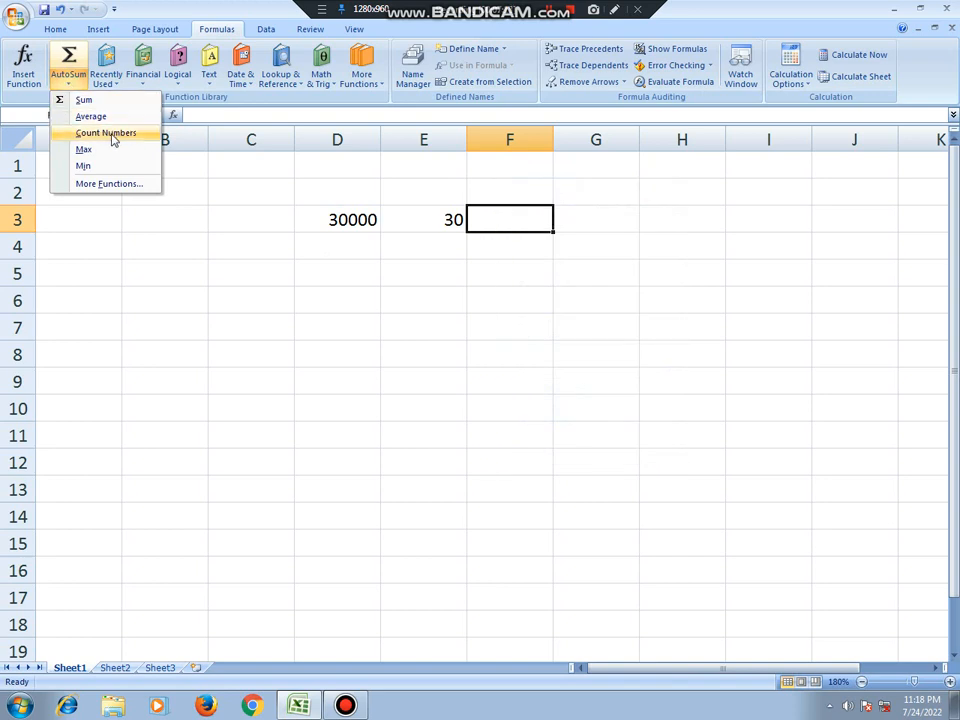
pyautogui.press('Escape')
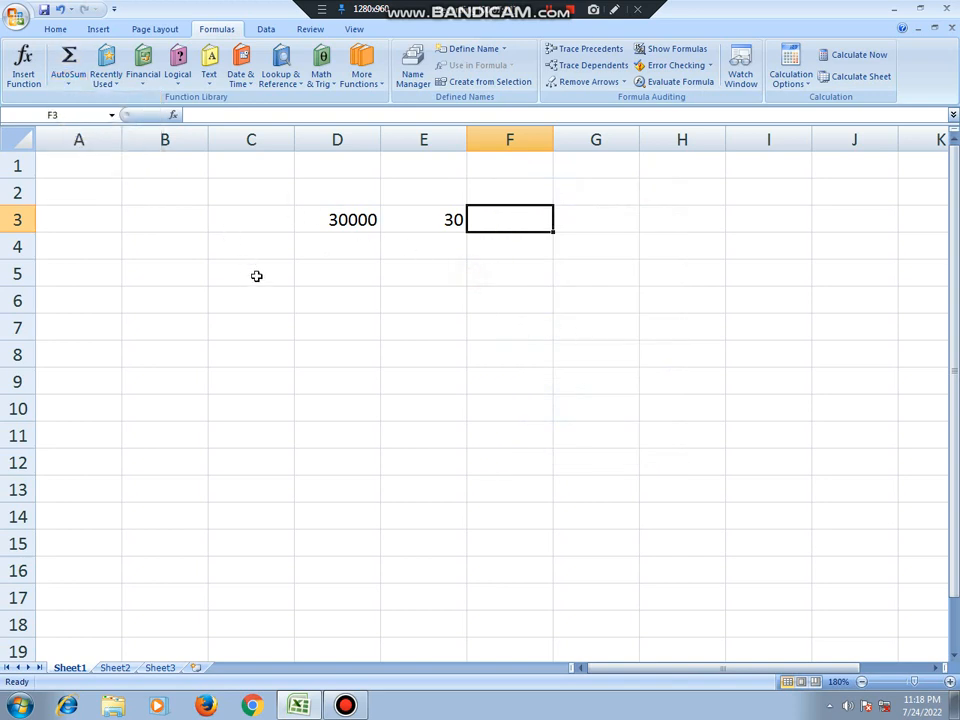
# Apply all borders to the cell range C5:F14.
pyautogui.moveTo(247, 268); pyautogui.dragTo(521, 516)
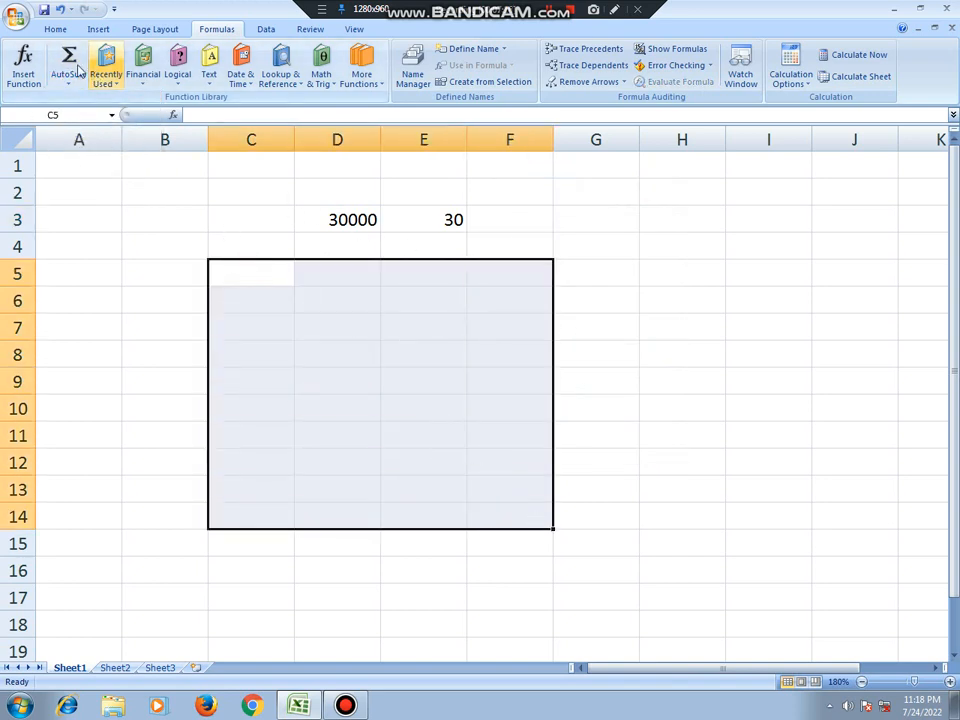
pyautogui.click(55, 29)
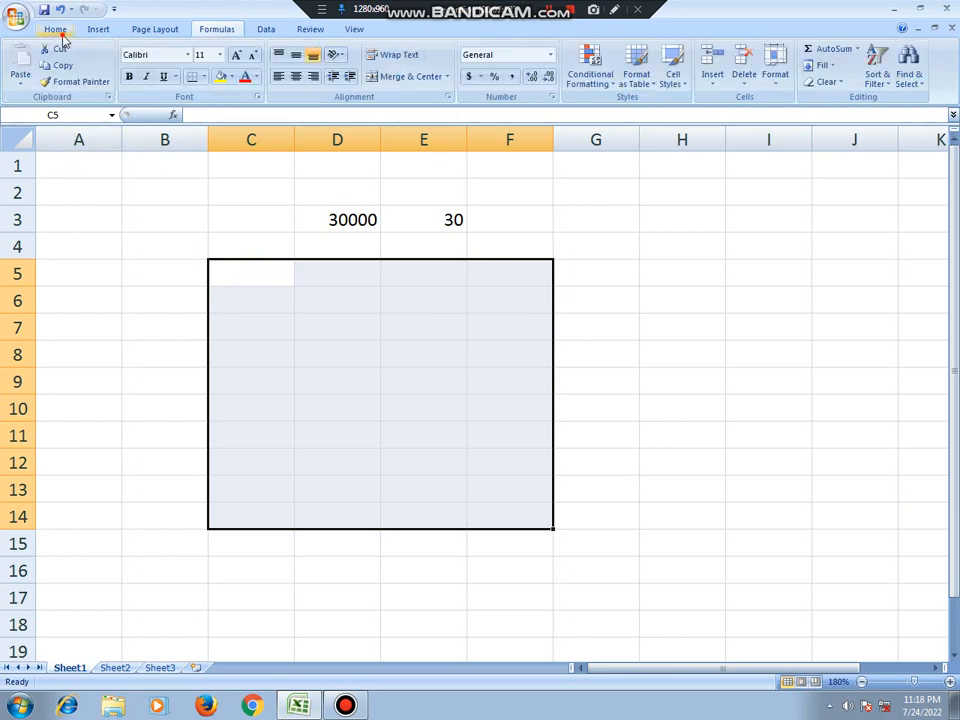
pyautogui.click(204, 78)
pyautogui.click(237, 195)
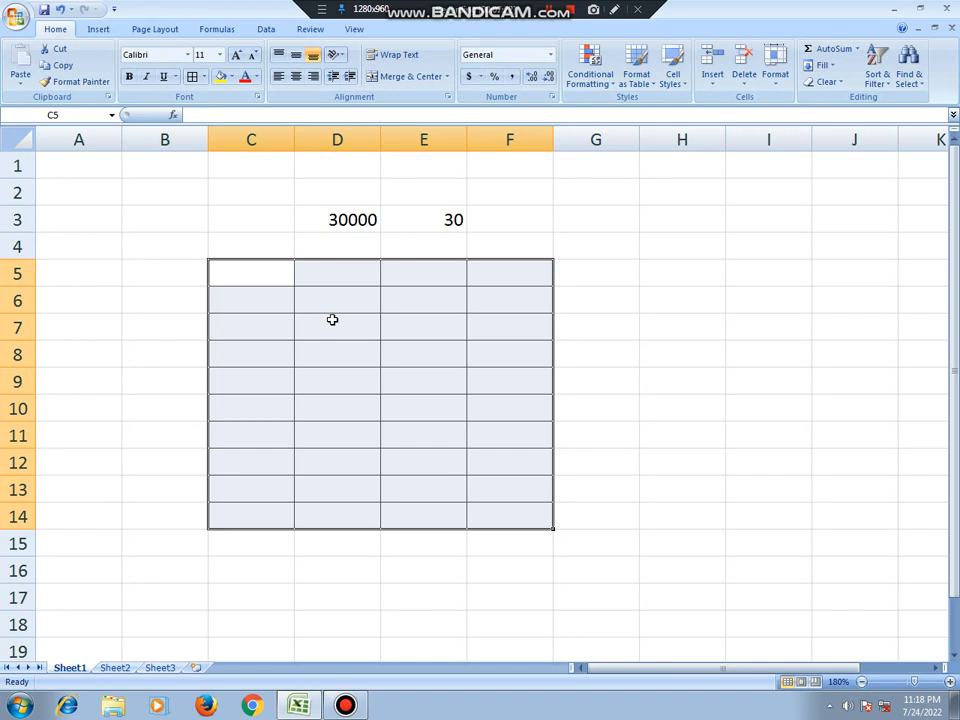
pyautogui.click(205, 30)
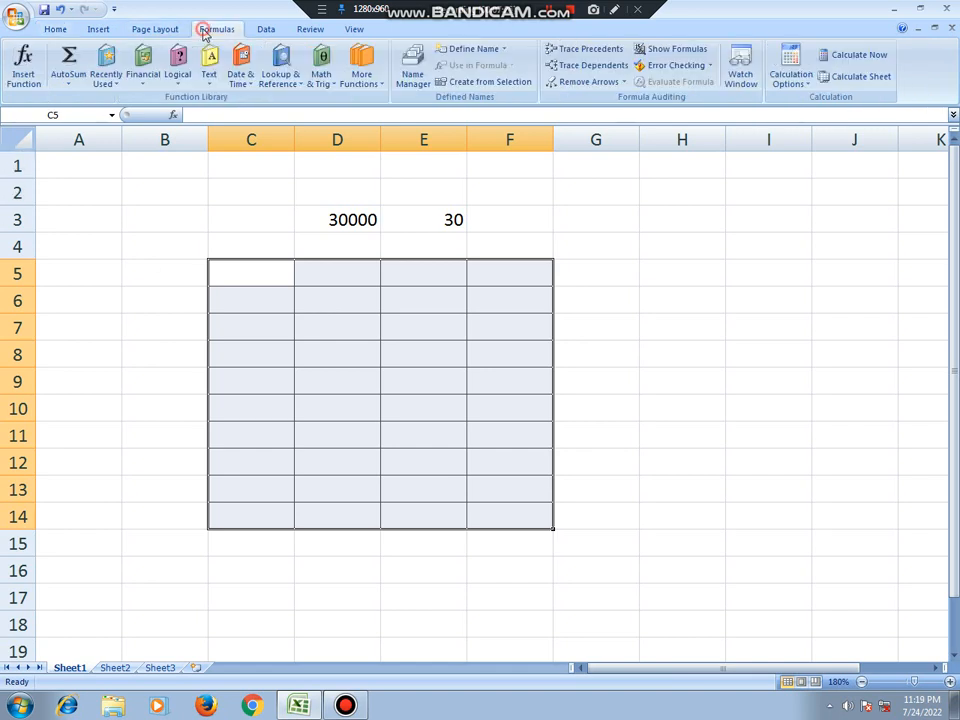
pyautogui.click(71, 92)
pyautogui.click(107, 135)
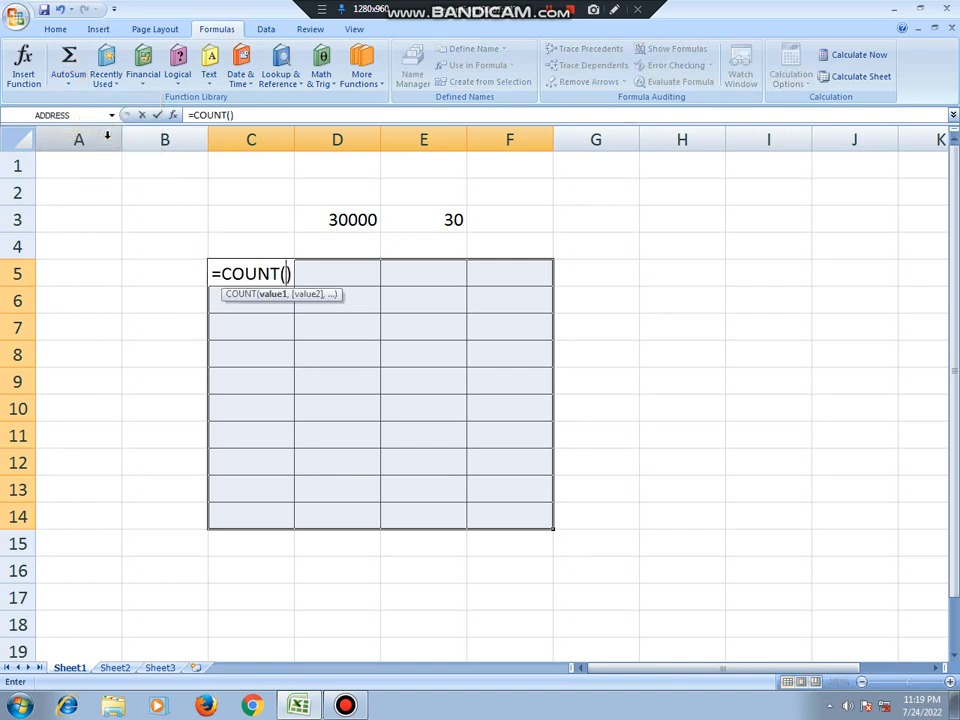
pyautogui.press('Return')
pyautogui.press('Return')
pyautogui.click(281, 327)
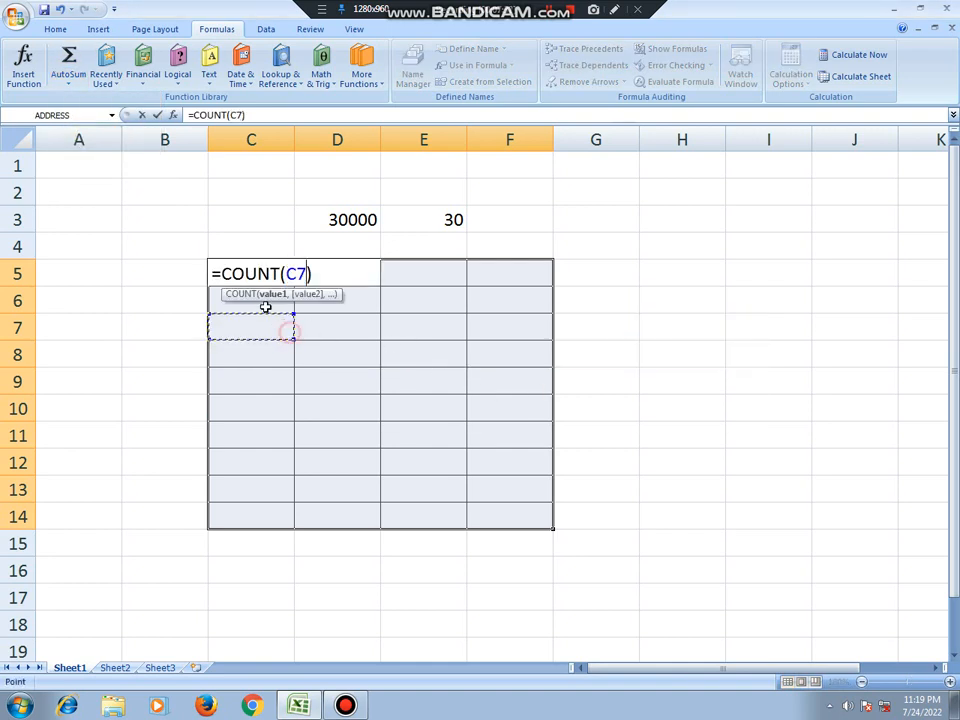
pyautogui.press('Escape')
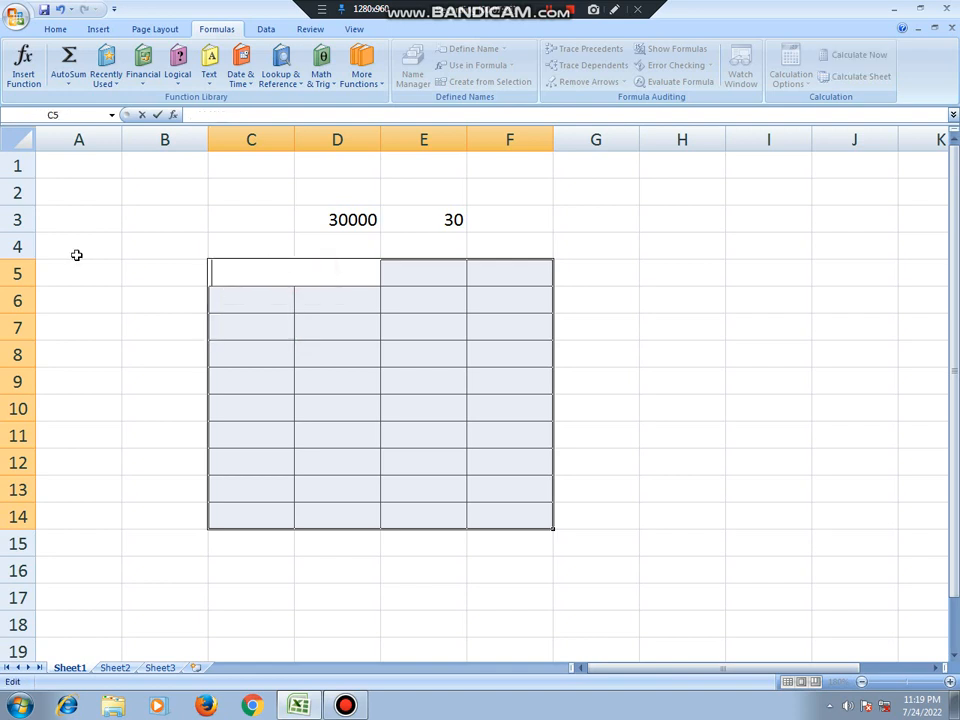
pyautogui.click(306, 243)
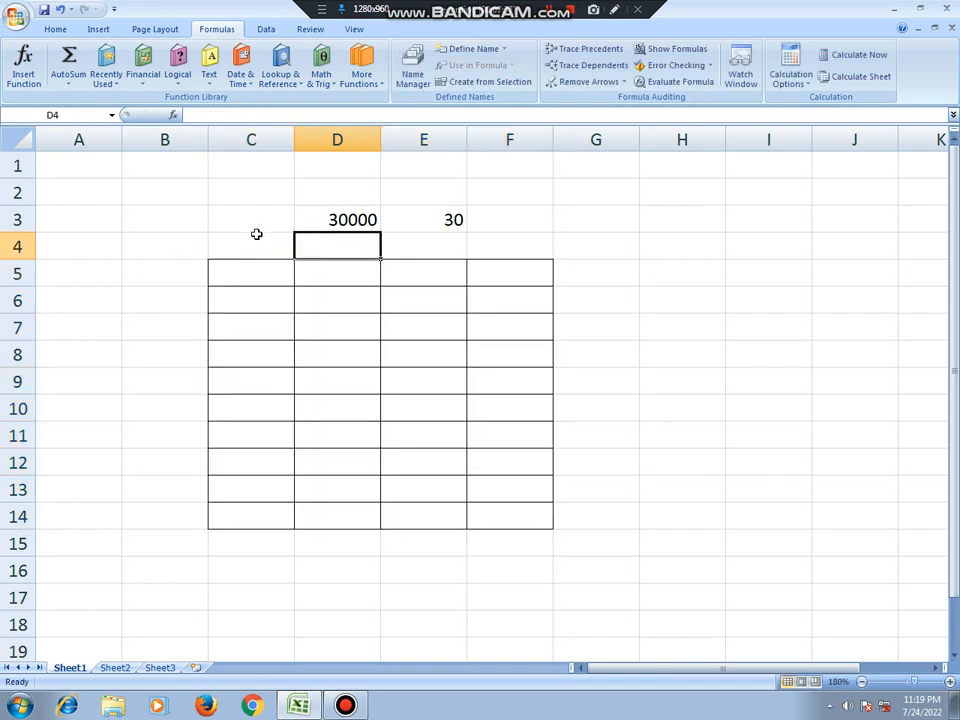
# Count the numbers in D3:E3 in cell F3 with AutoSum's Count Numbers function.
pyautogui.moveTo(258, 228); pyautogui.dragTo(406, 215)
pyautogui.click(418, 240)
pyautogui.click(531, 221)
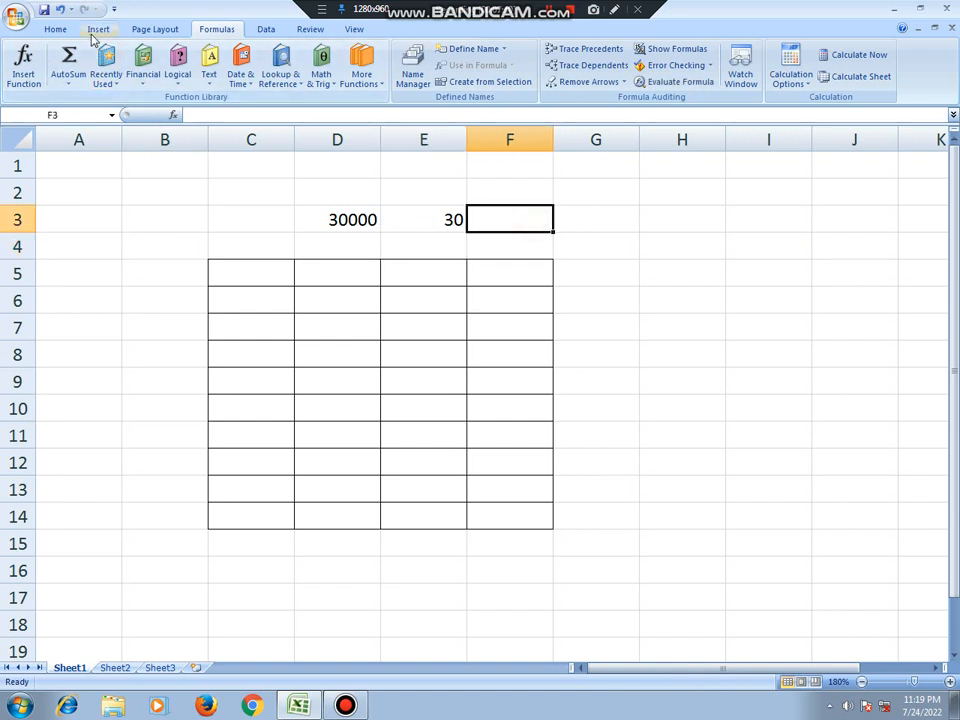
pyautogui.click(70, 80)
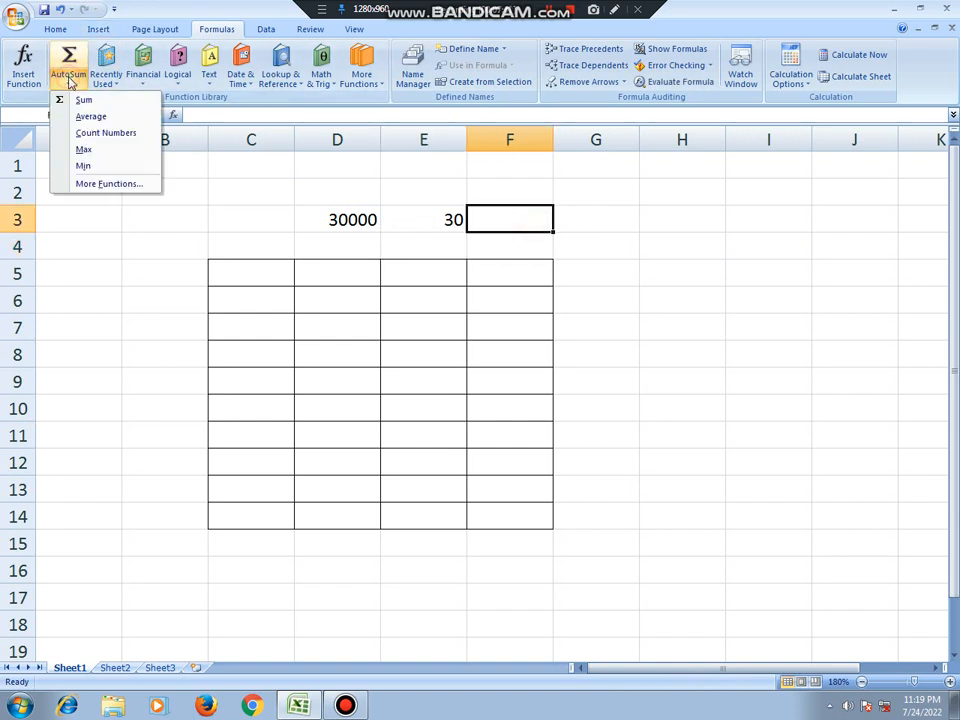
pyautogui.click(93, 134)
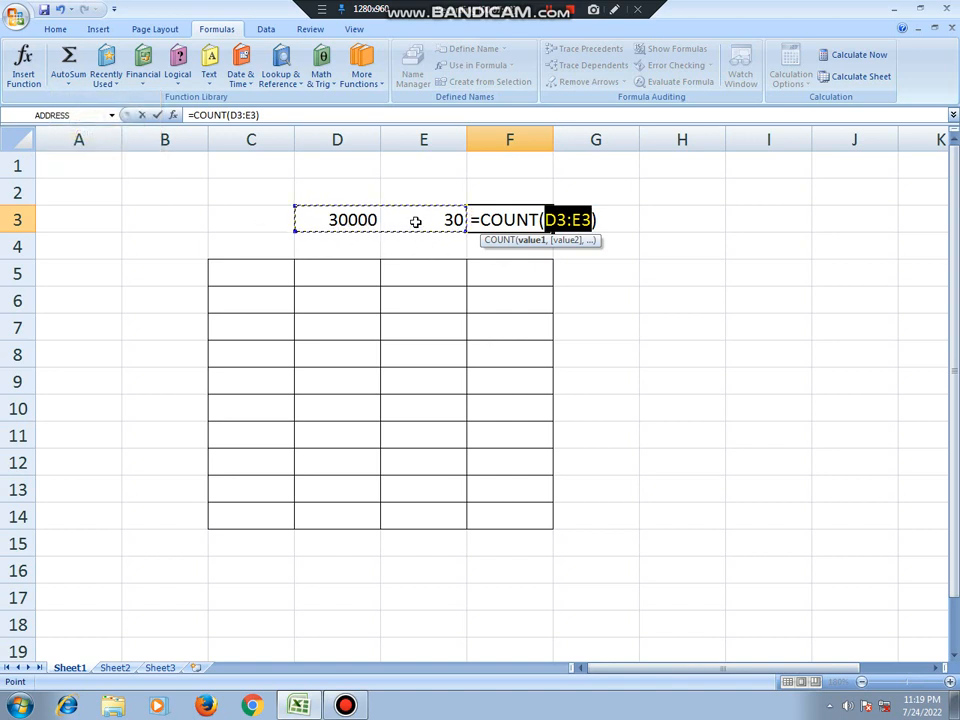
pyautogui.press('Return')
# Clear the count formula from cell F3.
pyautogui.click(341, 140)
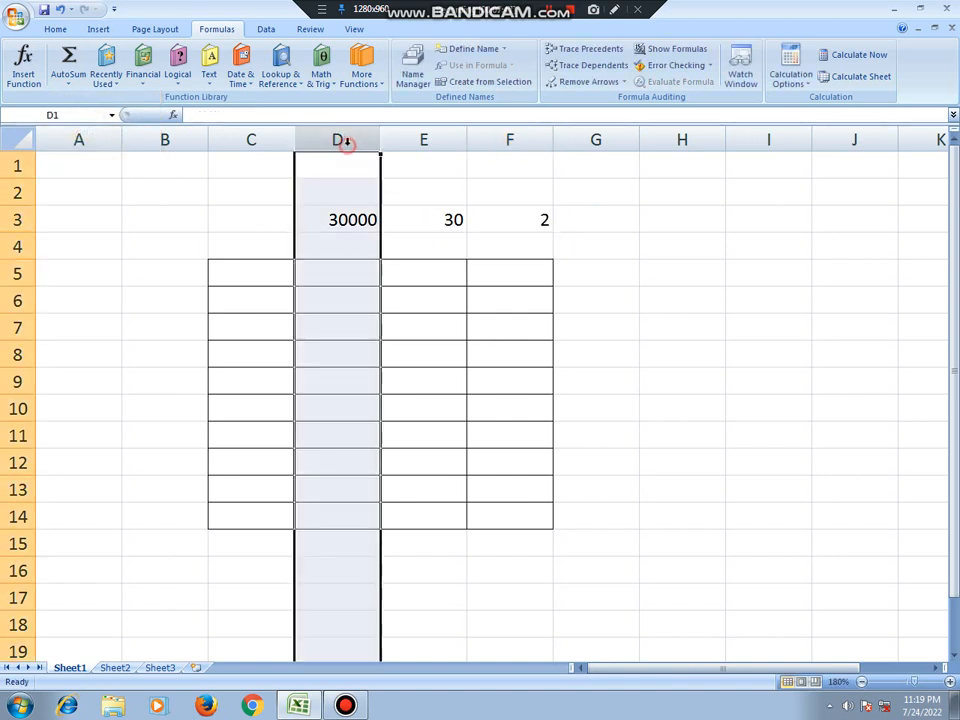
pyautogui.click(422, 140)
pyautogui.click(398, 357)
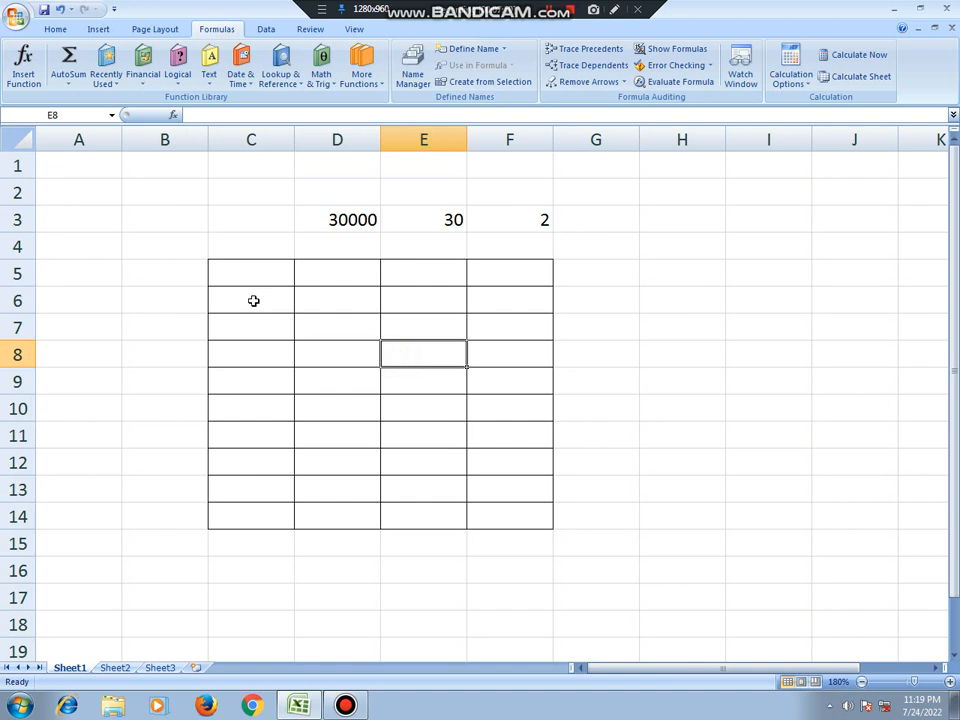
pyautogui.click(357, 141)
pyautogui.click(422, 141)
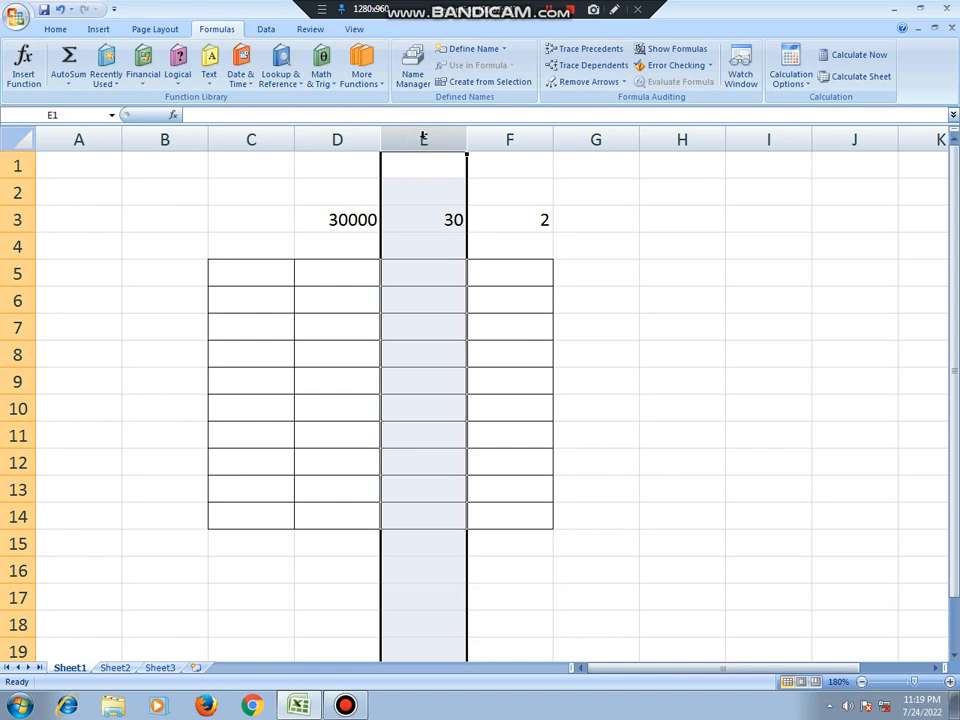
pyautogui.click(501, 218)
pyautogui.press('Delete')
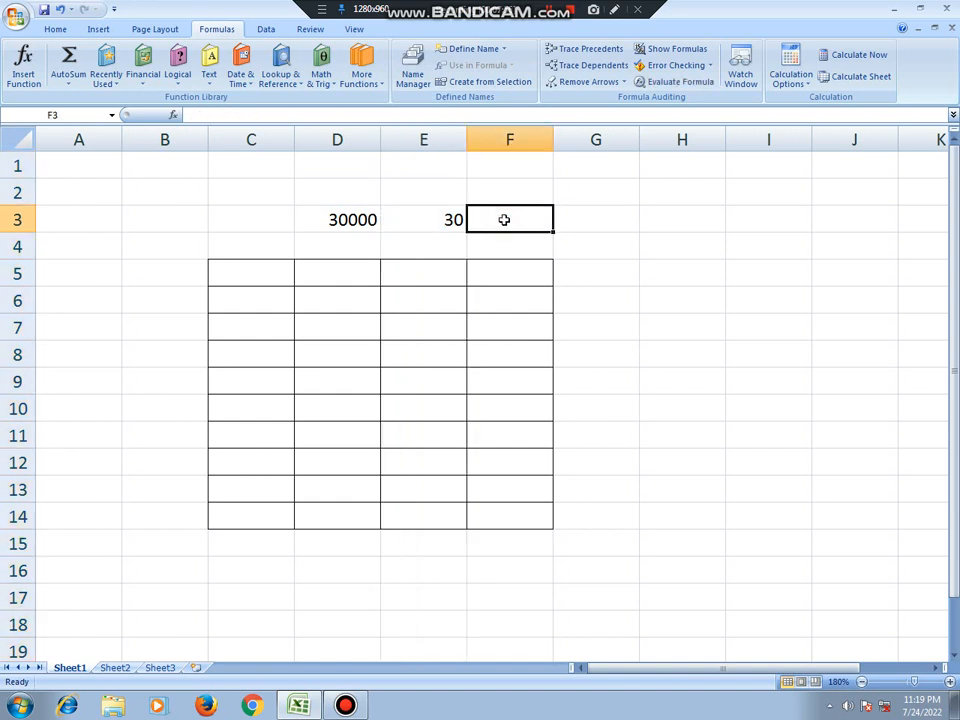
# Apply all borders to the entire columns C through F.
pyautogui.click(262, 139)
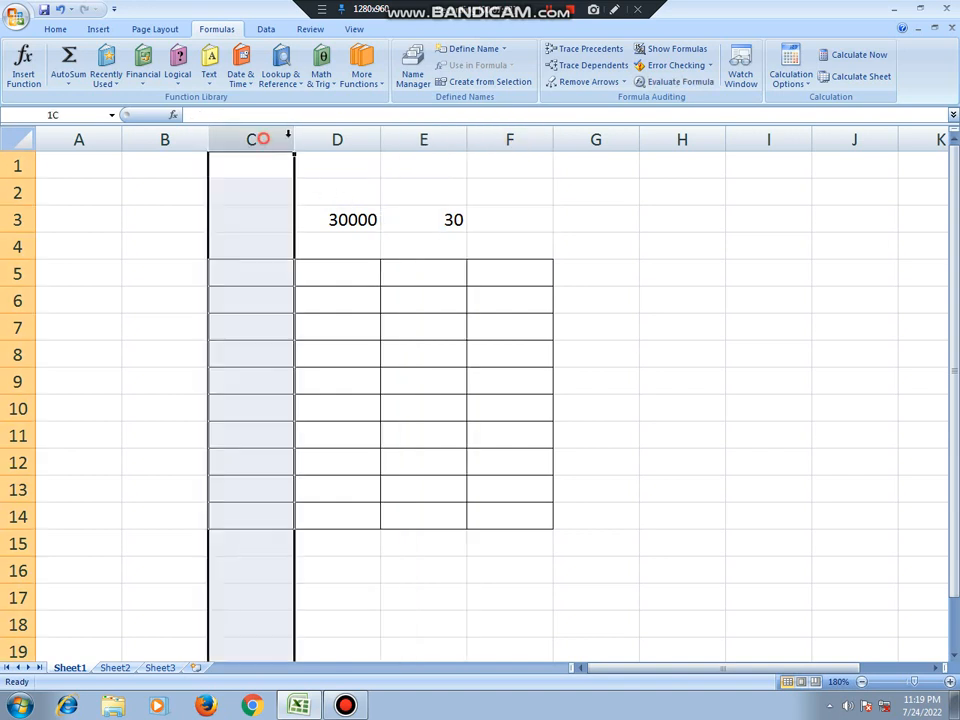
pyautogui.moveTo(258, 139); pyautogui.dragTo(510, 139)
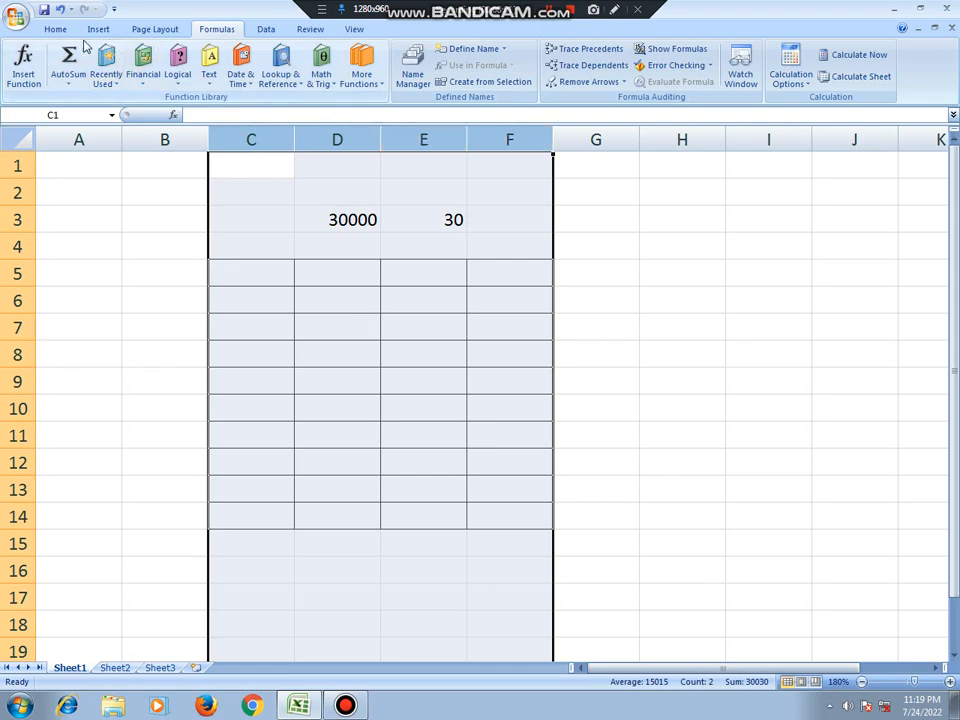
pyautogui.click(55, 29)
pyautogui.click(203, 77)
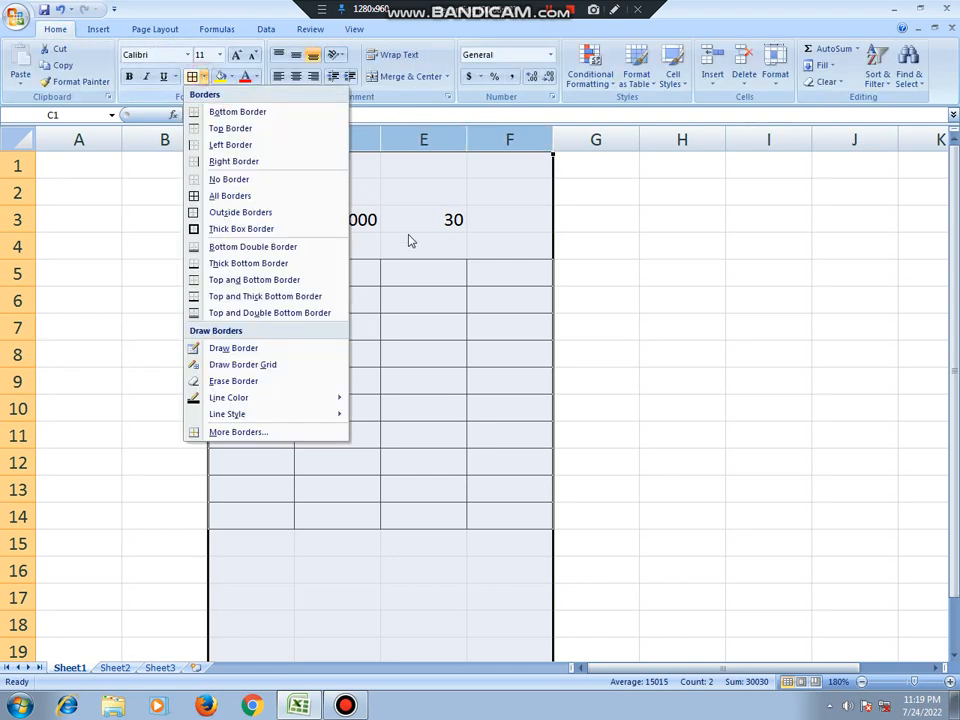
pyautogui.click(298, 197)
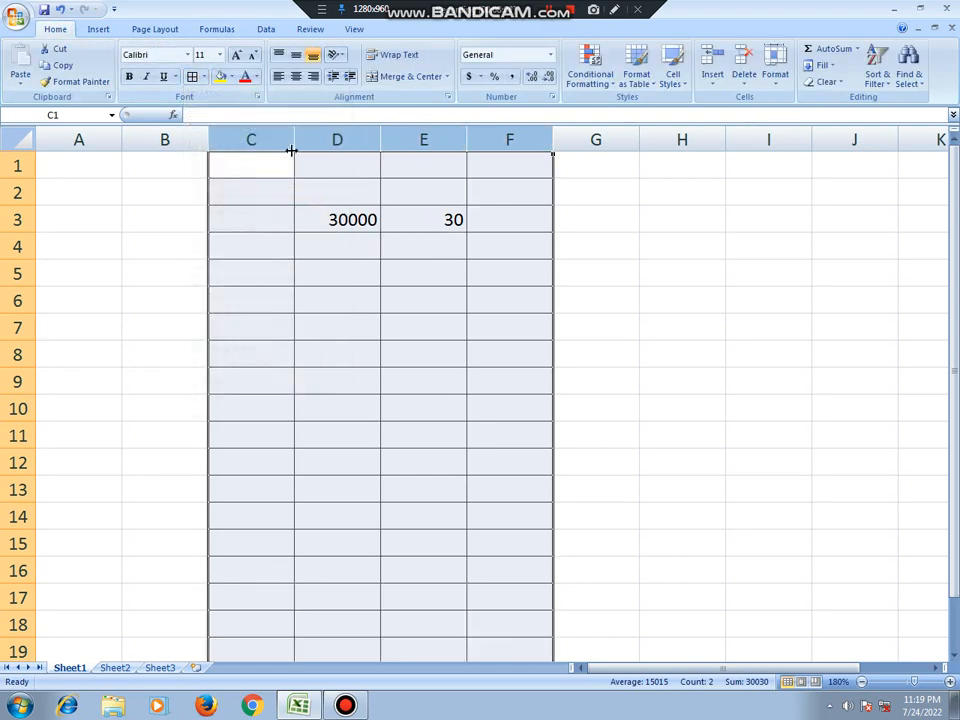
pyautogui.click(279, 139)
pyautogui.click(334, 141)
pyautogui.click(426, 140)
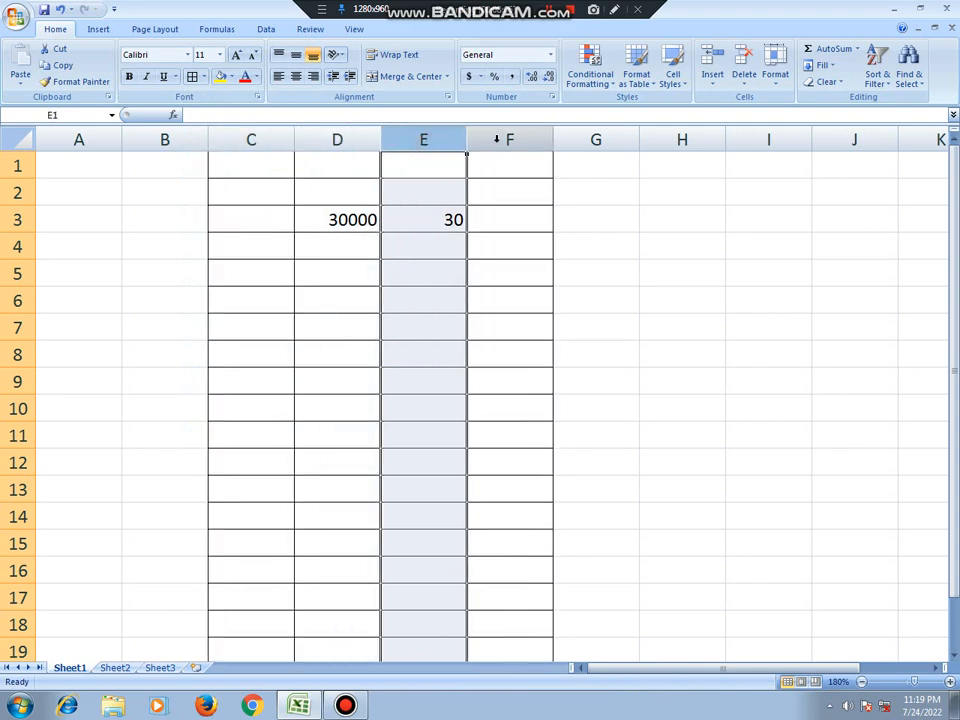
pyautogui.click(498, 140)
# Count the numbers in D3:F3 in cell G3 with AutoSum's Count Numbers function.
pyautogui.click(581, 222)
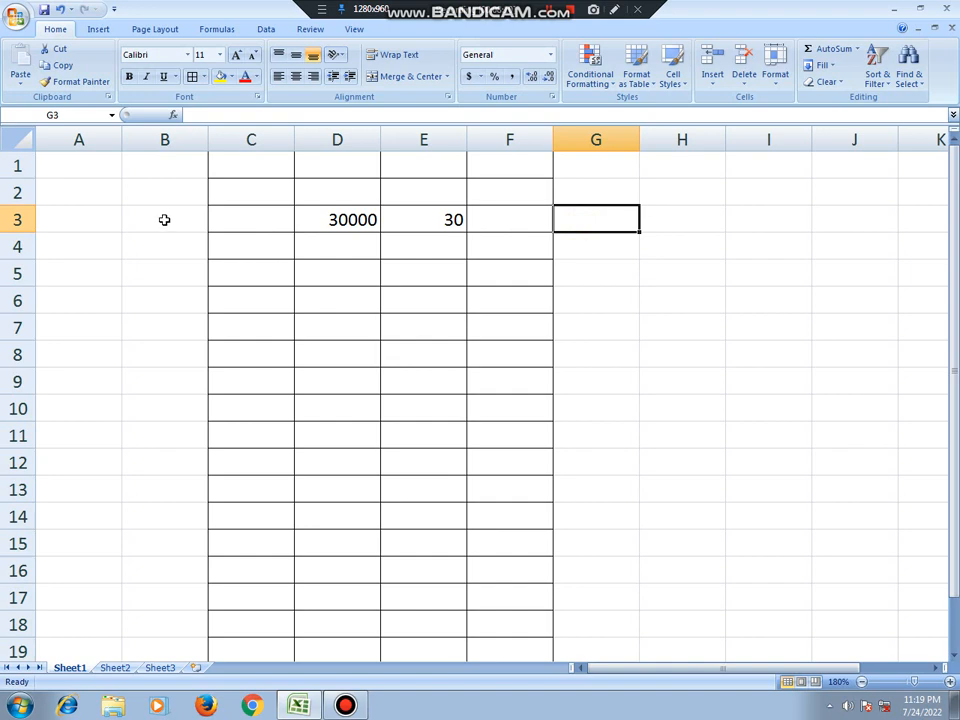
pyautogui.click(212, 29)
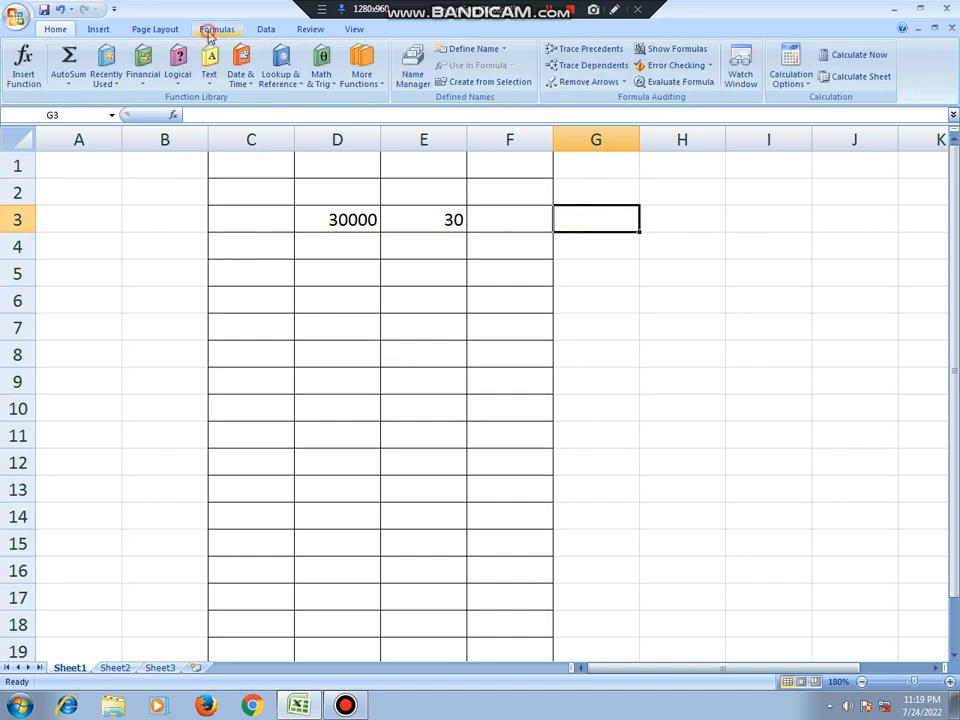
pyautogui.click(69, 84)
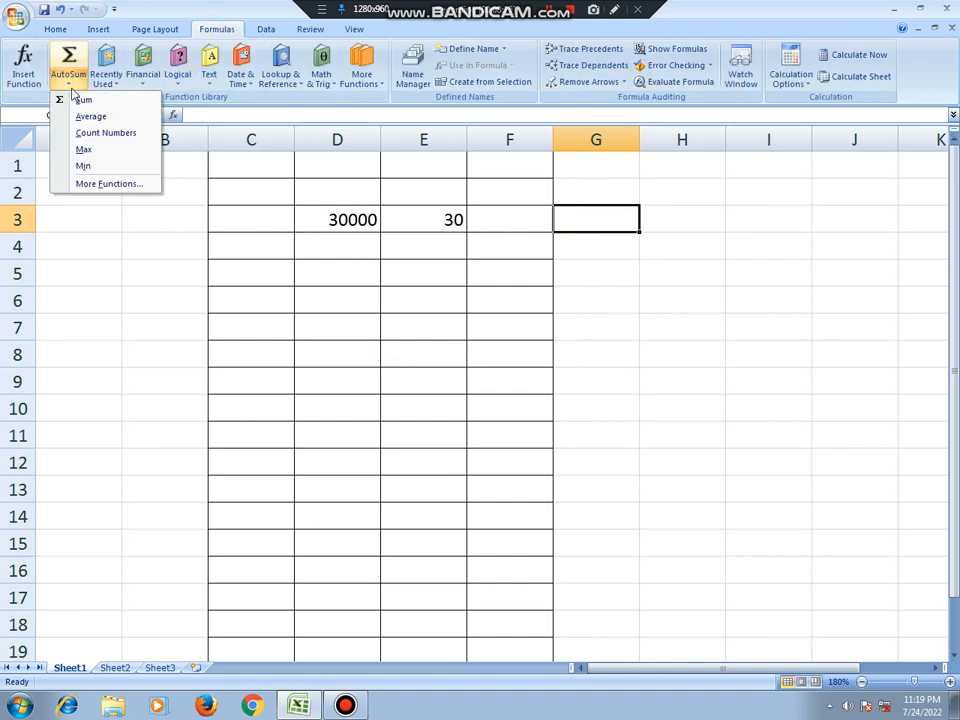
pyautogui.click(103, 133)
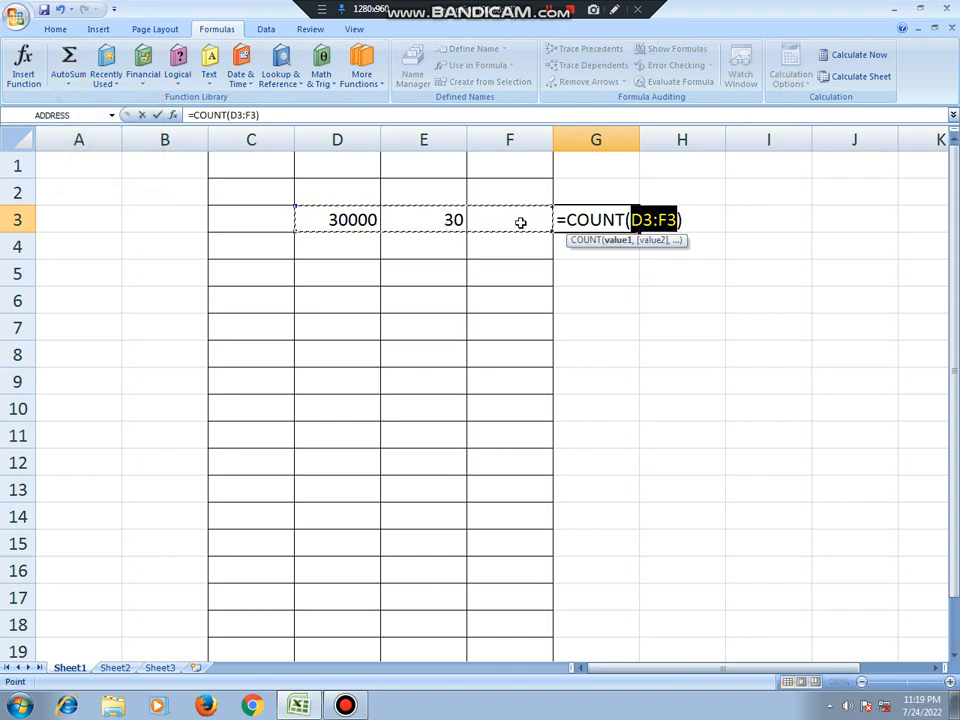
pyautogui.press('Return')
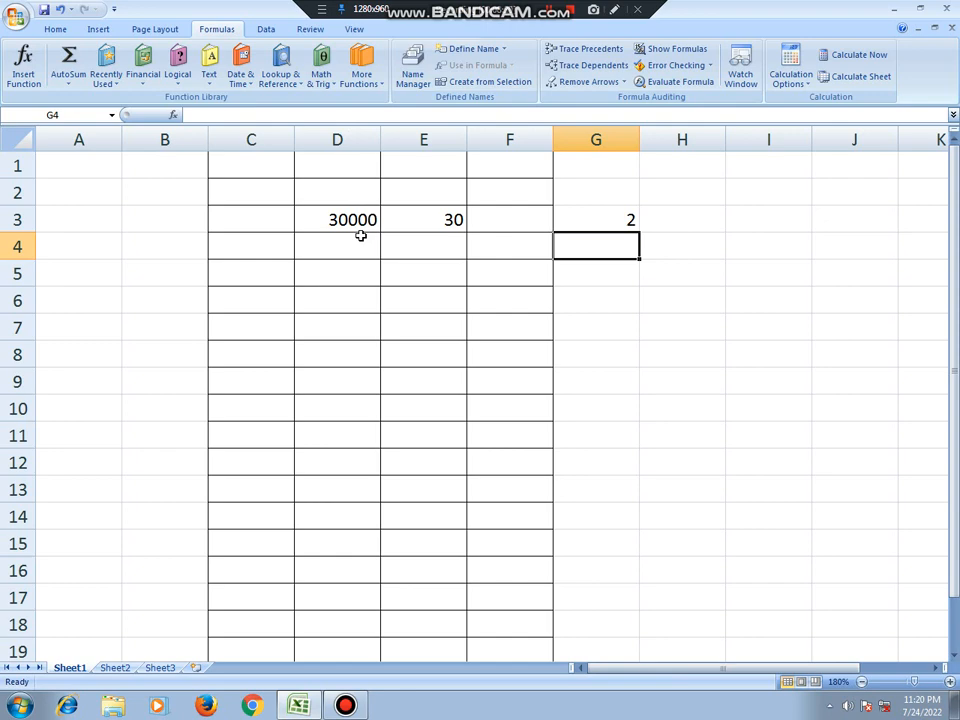
# Test the count formula by entering 1 in cell F3 and clearing it again.
pyautogui.click(488, 226)
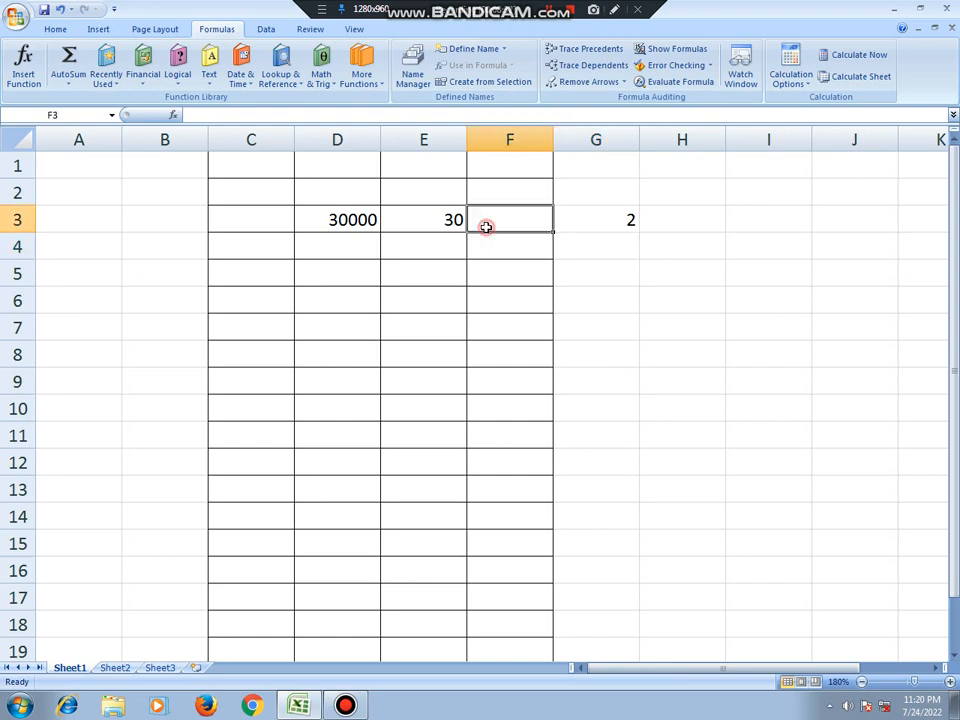
pyautogui.write('1')
pyautogui.press('Tab')
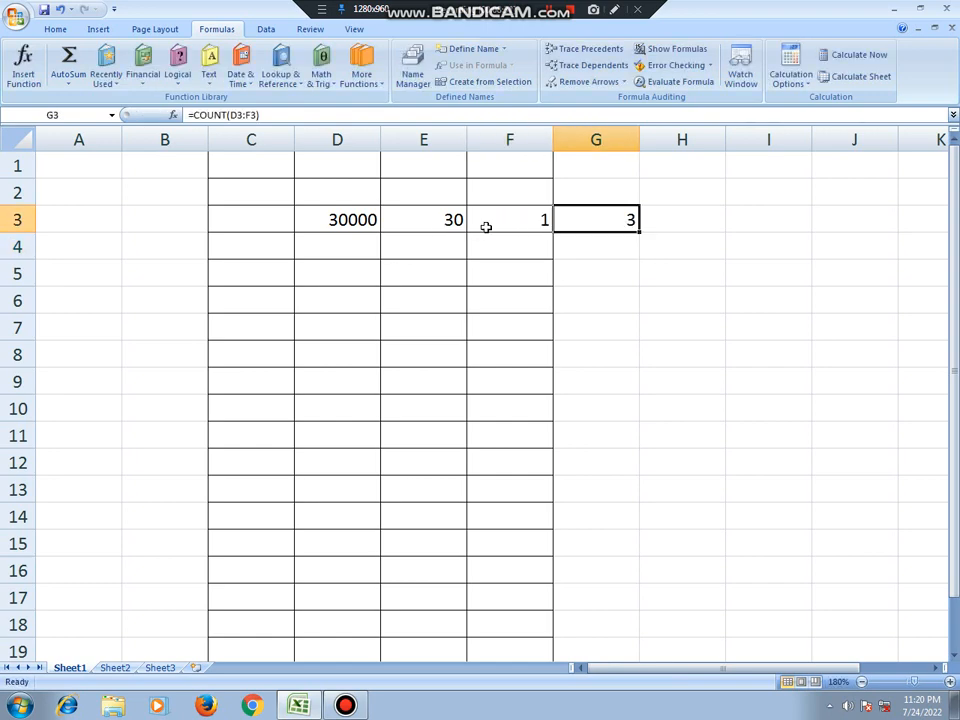
pyautogui.click(486, 227)
pyautogui.press('Delete')
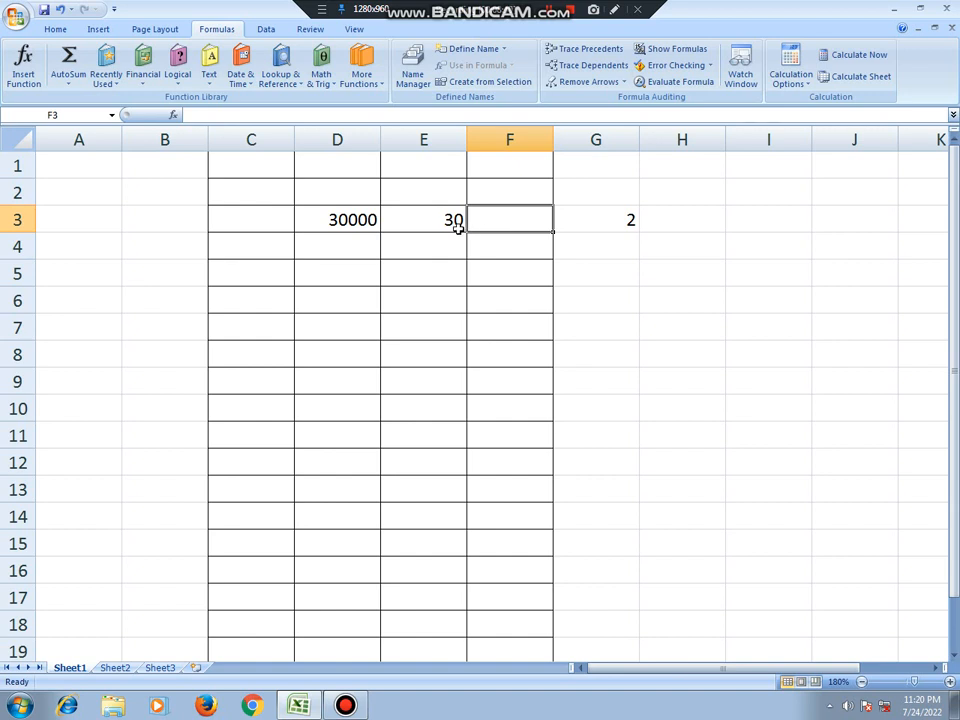
# Clear the numbers from cells E3 and D3 to test the count formula on empty cells.
pyautogui.click(456, 227)
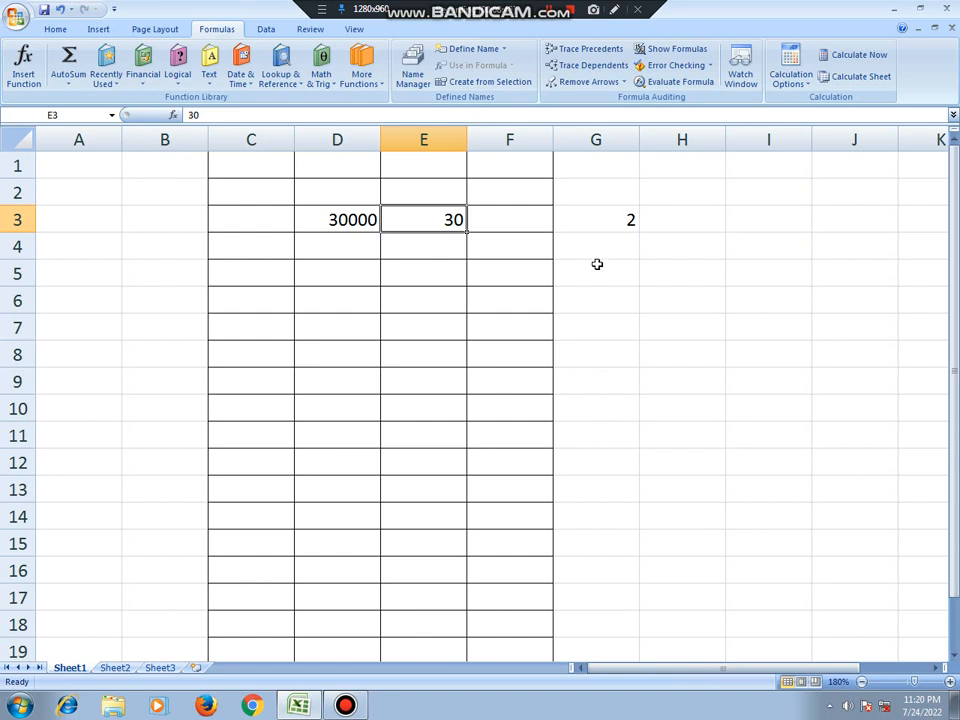
pyautogui.press('Delete')
pyautogui.press('Left')
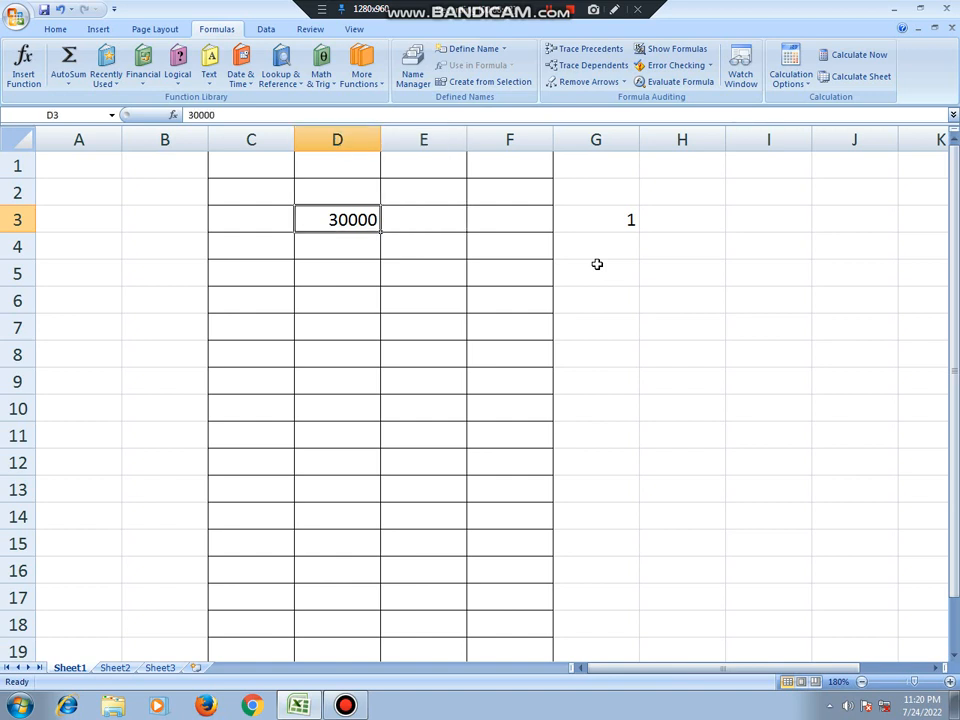
pyautogui.press('Delete')
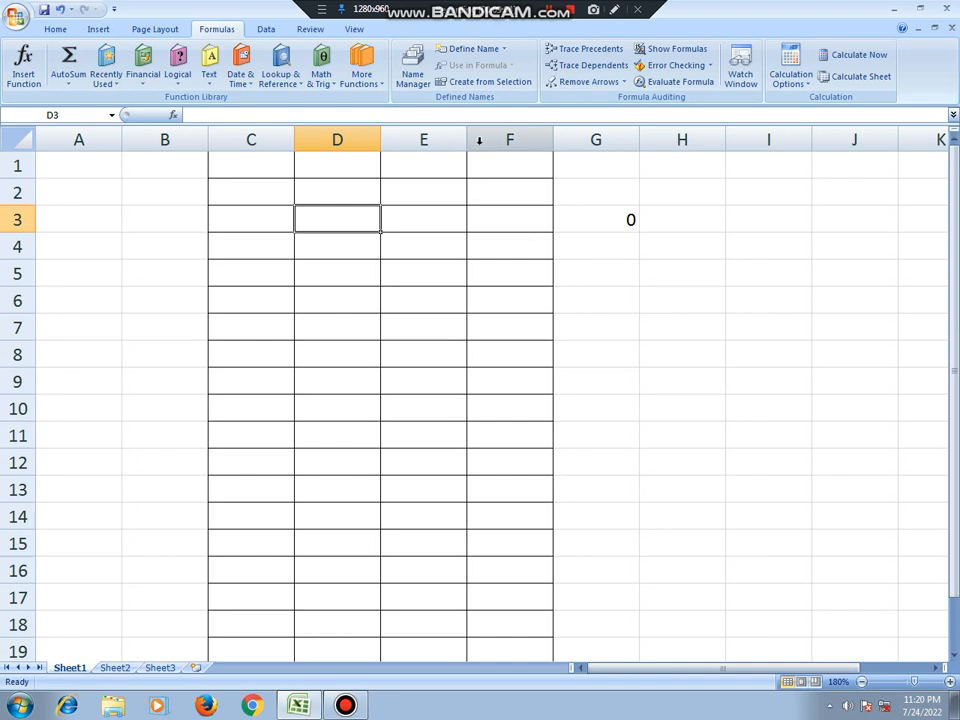
# Enter 1 in both cells D3 and E3.
pyautogui.write('1')
pyautogui.press('Tab')
pyautogui.write('1')
pyautogui.press('Tab')
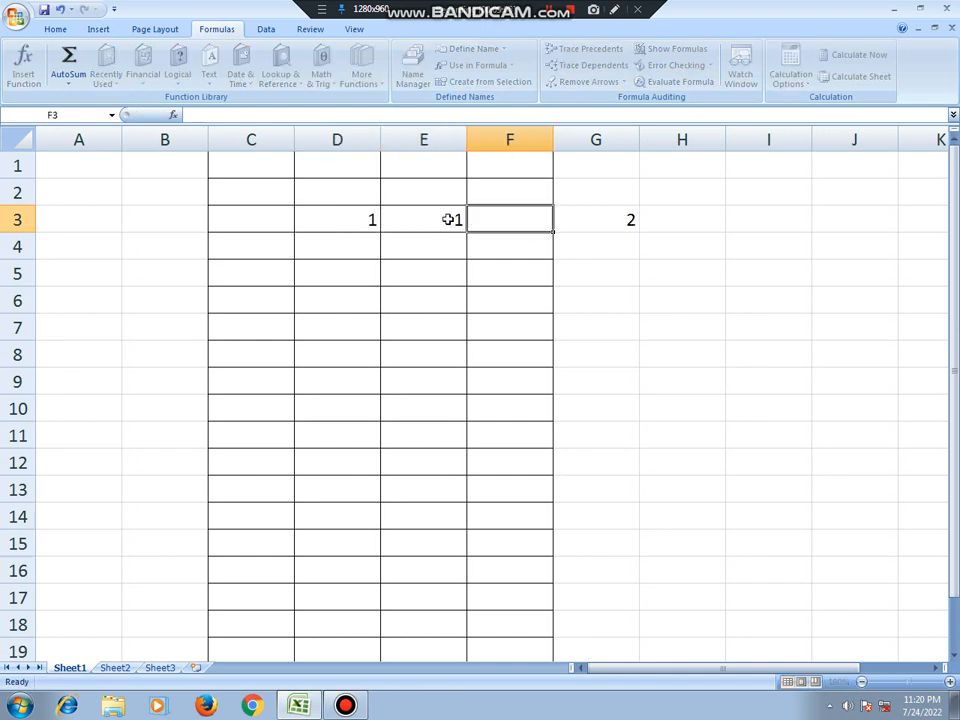
# Calculate the maximum of D3:E3 in cell F3 with AutoSum's Max function.
pyautogui.click(66, 84)
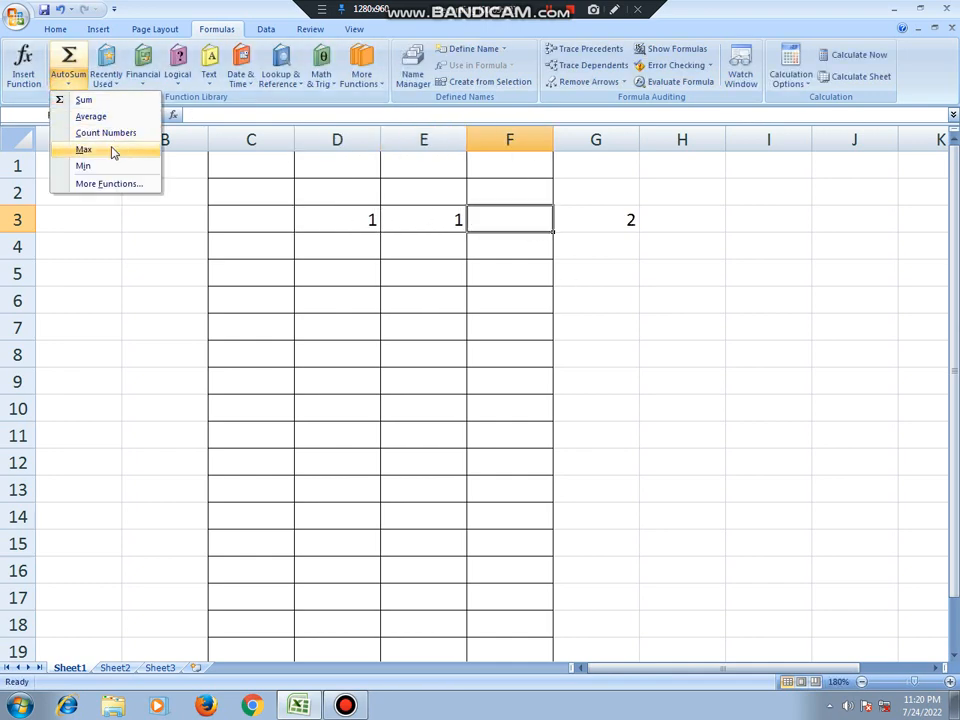
pyautogui.click(84, 149)
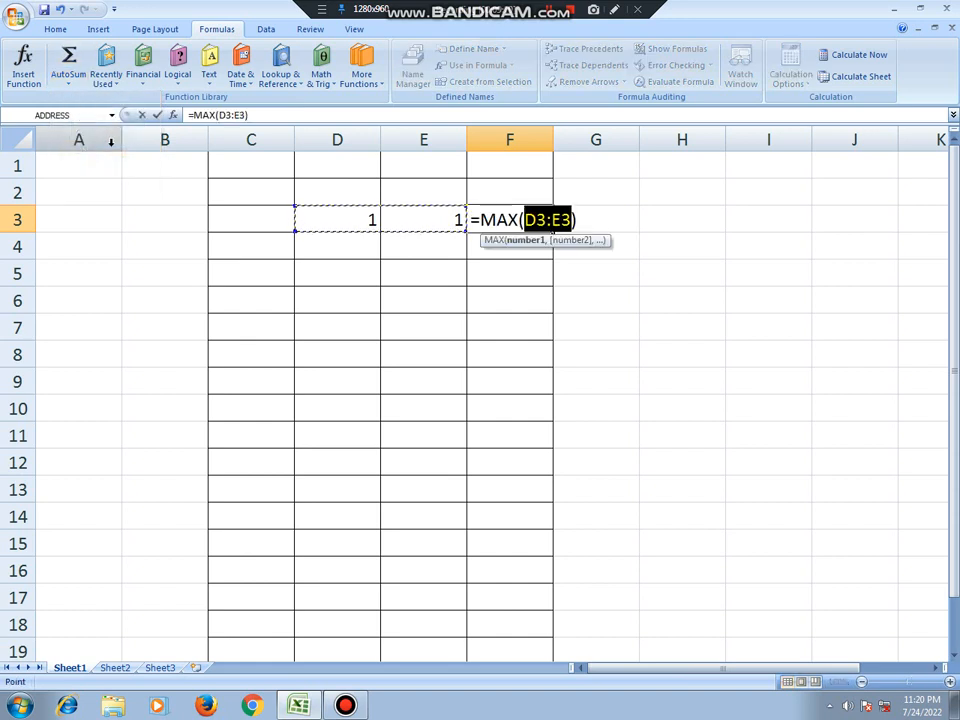
pyautogui.press('Return')
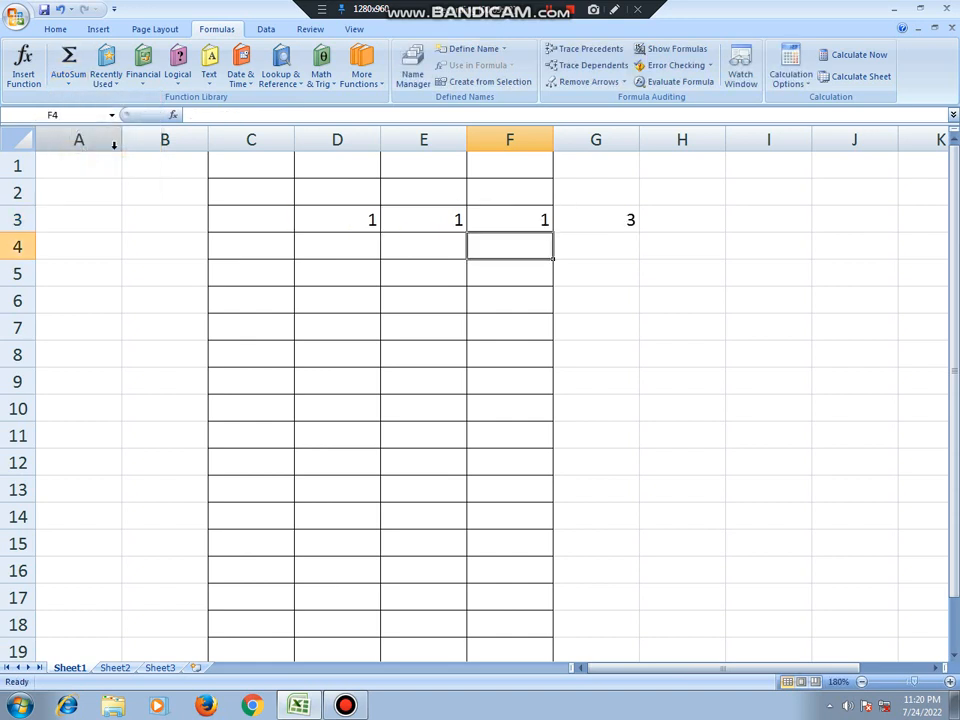
# Clear D3:F3 and enter the numbers 2, 2 and 3 in cells D3, E3 and F3.
pyautogui.moveTo(544, 215); pyautogui.dragTo(326, 219)
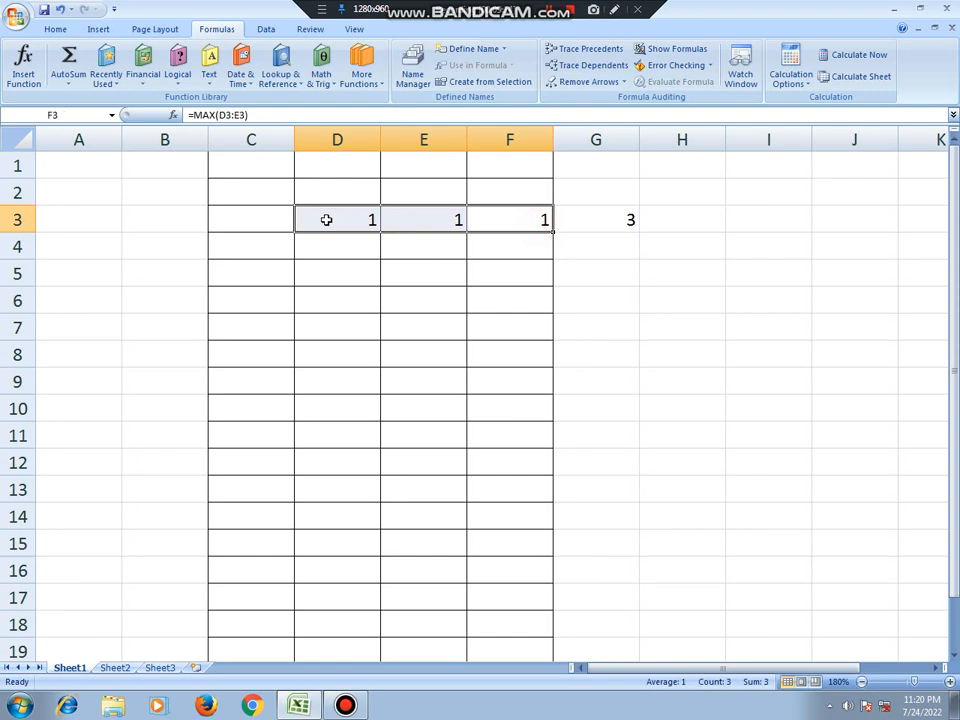
pyautogui.press('Delete')
pyautogui.click(326, 219)
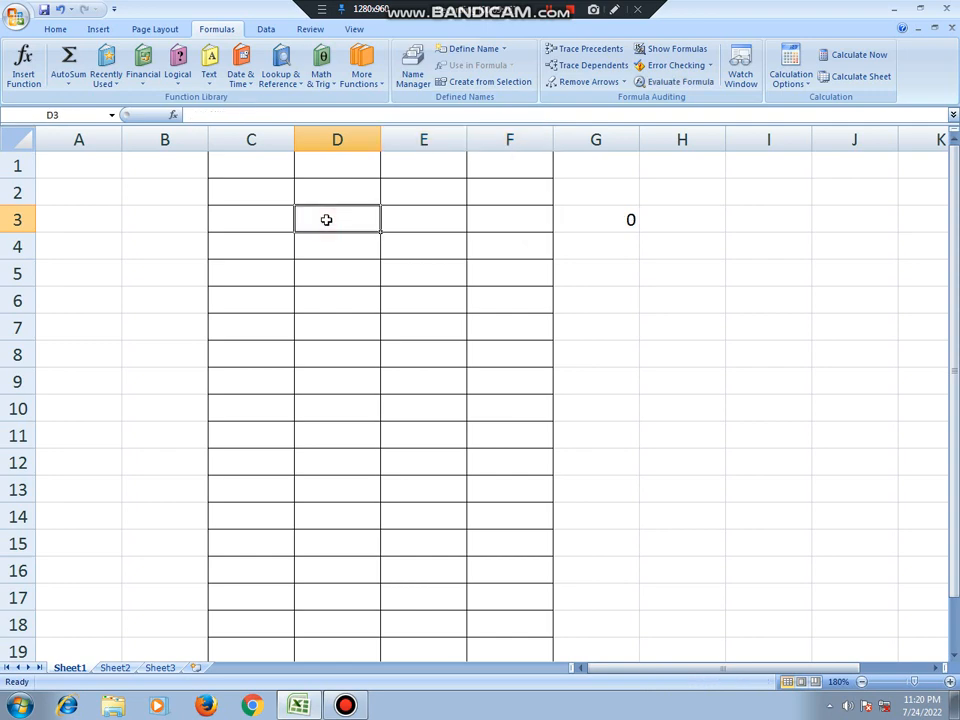
pyautogui.write('2')
pyautogui.press('Tab')
pyautogui.write('2')
pyautogui.press('Tab')
pyautogui.write('3')
pyautogui.press('Tab')
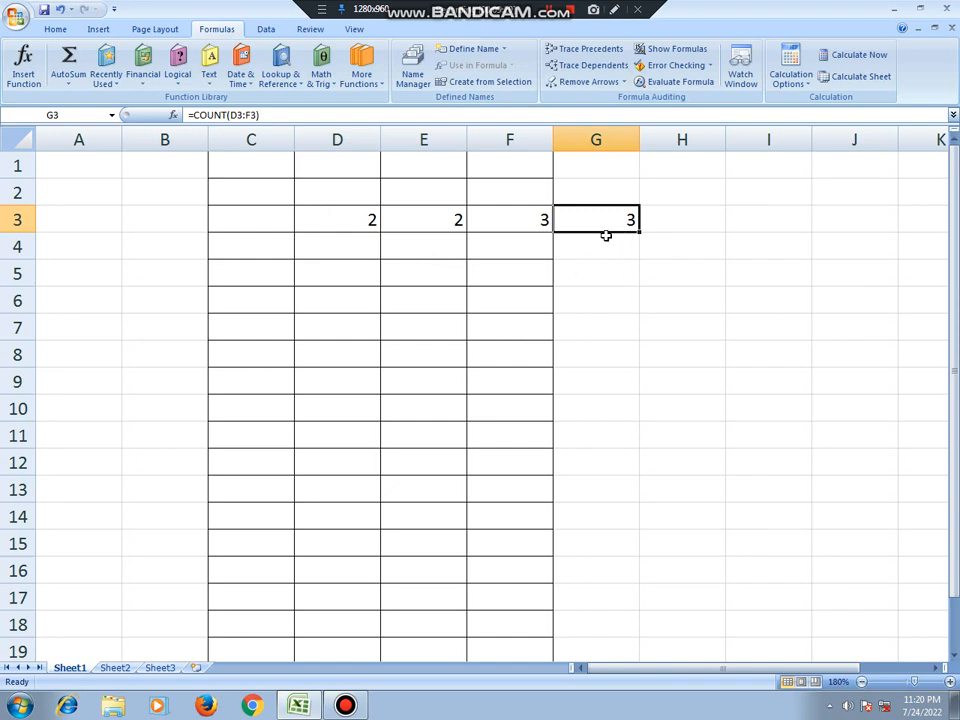
# Change the number in cell E3 to 10 to test the count formula with a different value.
pyautogui.click(506, 217)
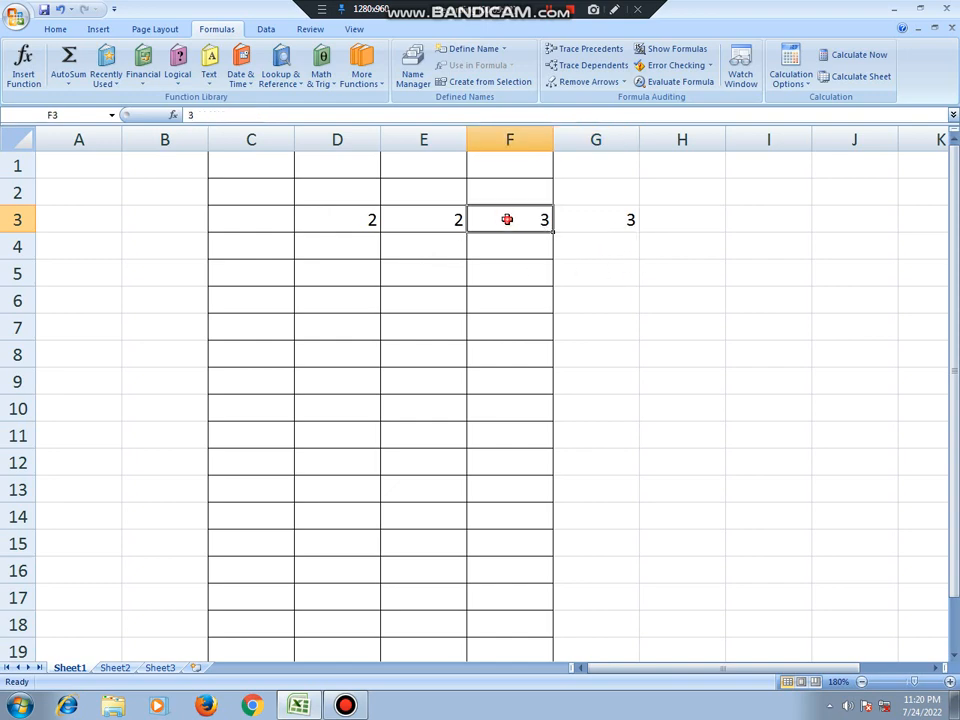
pyautogui.click(581, 220)
pyautogui.click(528, 223)
pyautogui.press('Left')
pyautogui.write('10')
pyautogui.press('Right')
# Clear the numbers from cells D3:F3.
pyautogui.moveTo(300, 218); pyautogui.dragTo(497, 220)
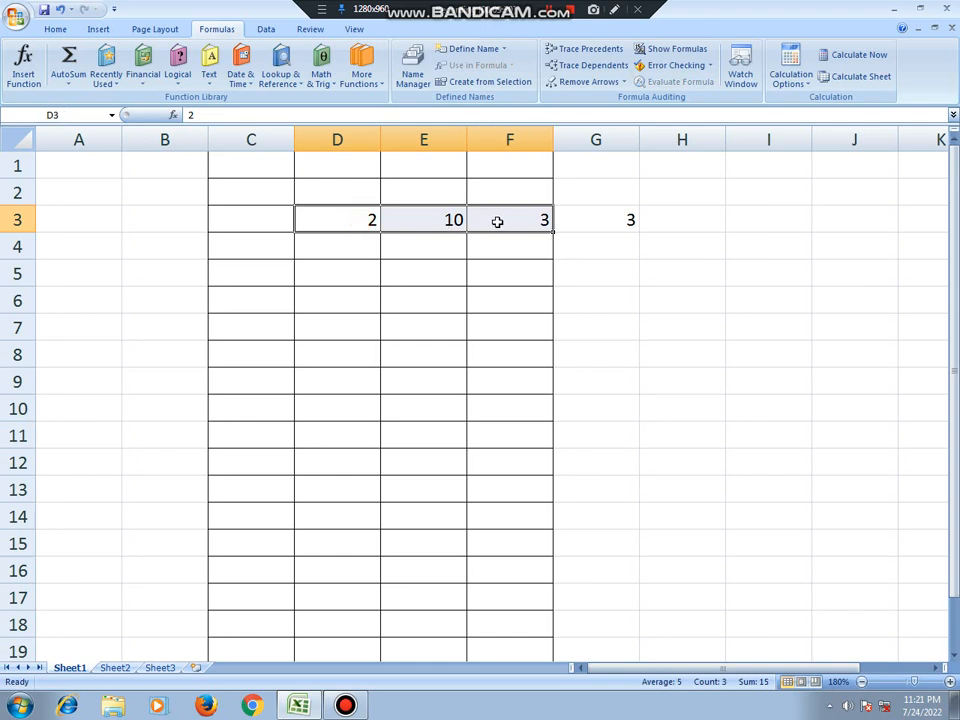
pyautogui.press('Delete')
pyautogui.click(516, 248)
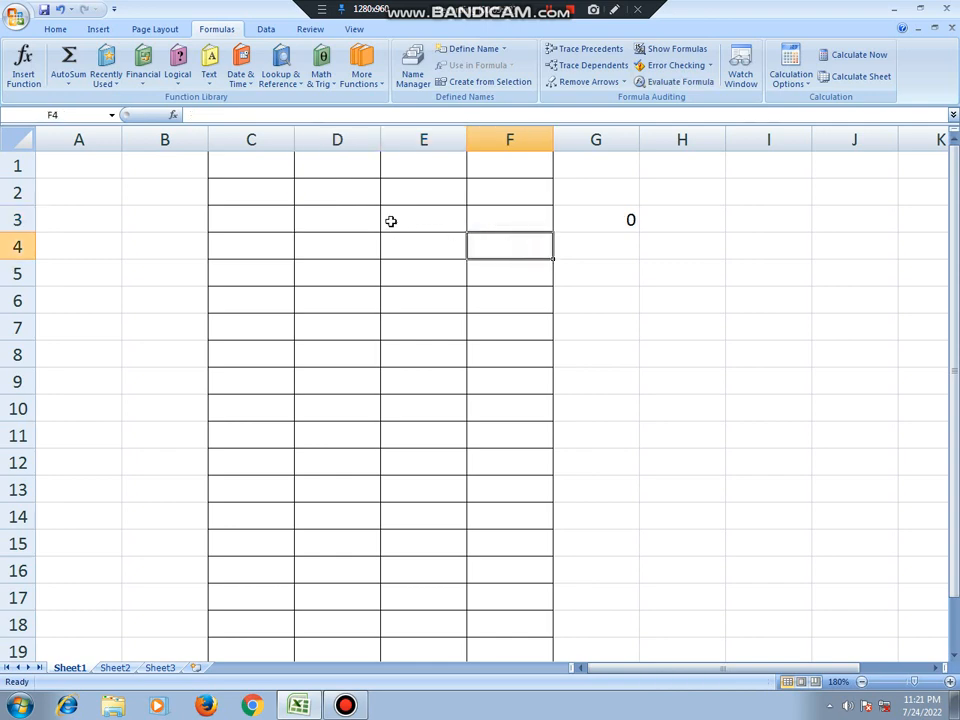
# Try AutoSum's Min function in empty cell D3 without any arguments, and discard the incomplete formula.
pyautogui.click(354, 220)
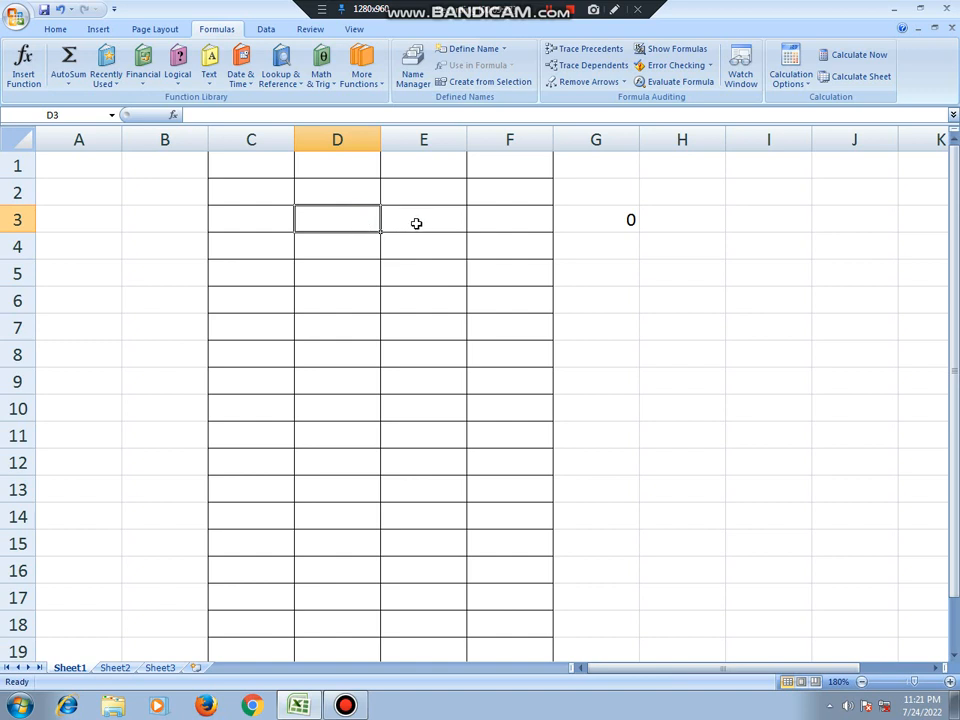
pyautogui.click(68, 83)
pyautogui.click(119, 166)
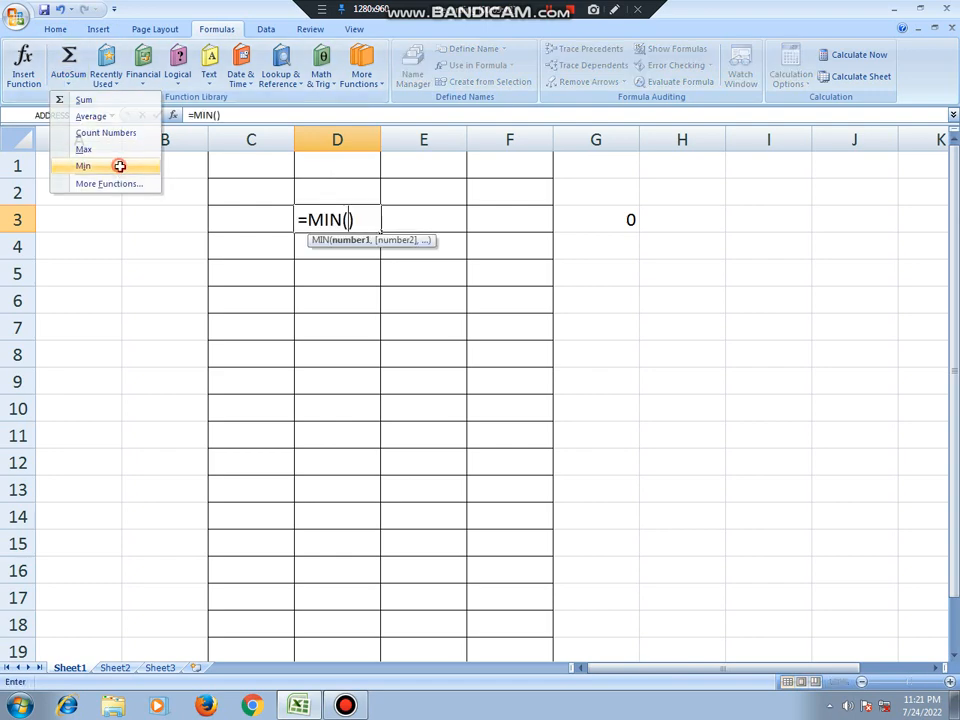
pyautogui.press('Return')
pyautogui.press('Return')
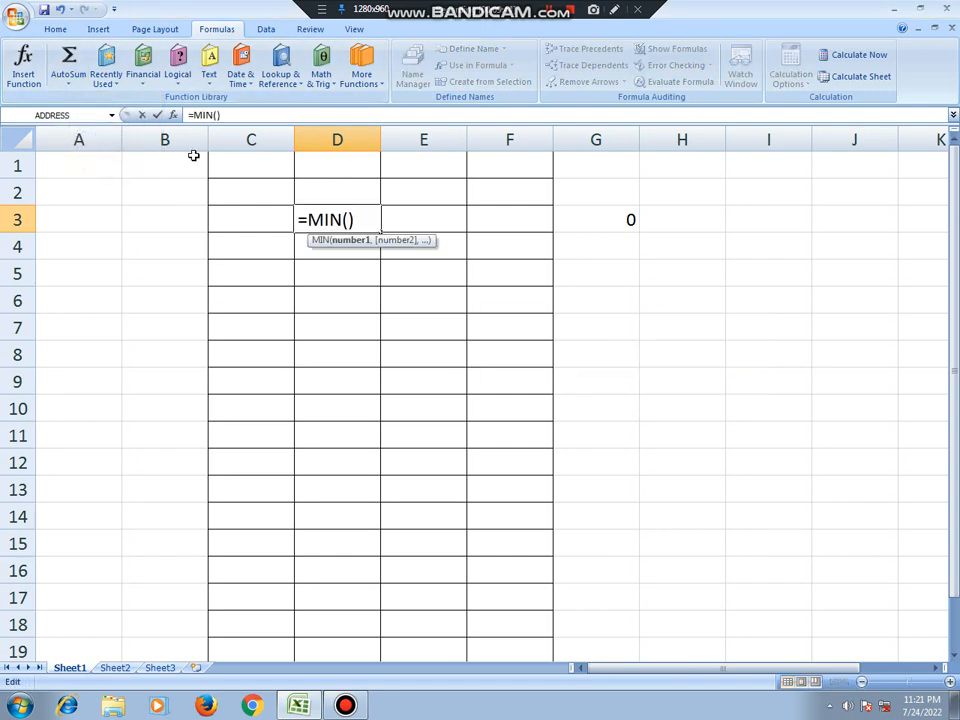
pyautogui.press('BackSpace')
pyautogui.press('BackSpace')
pyautogui.press('BackSpace')
pyautogui.press('BackSpace')
pyautogui.press('BackSpace')
pyautogui.press('Escape')
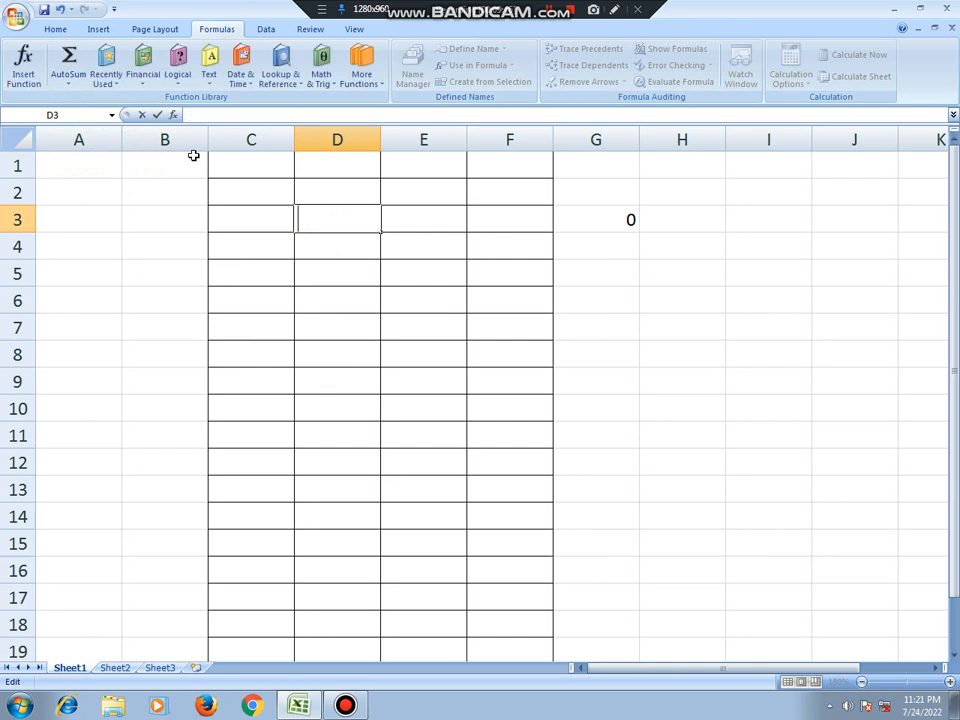
pyautogui.click(219, 257)
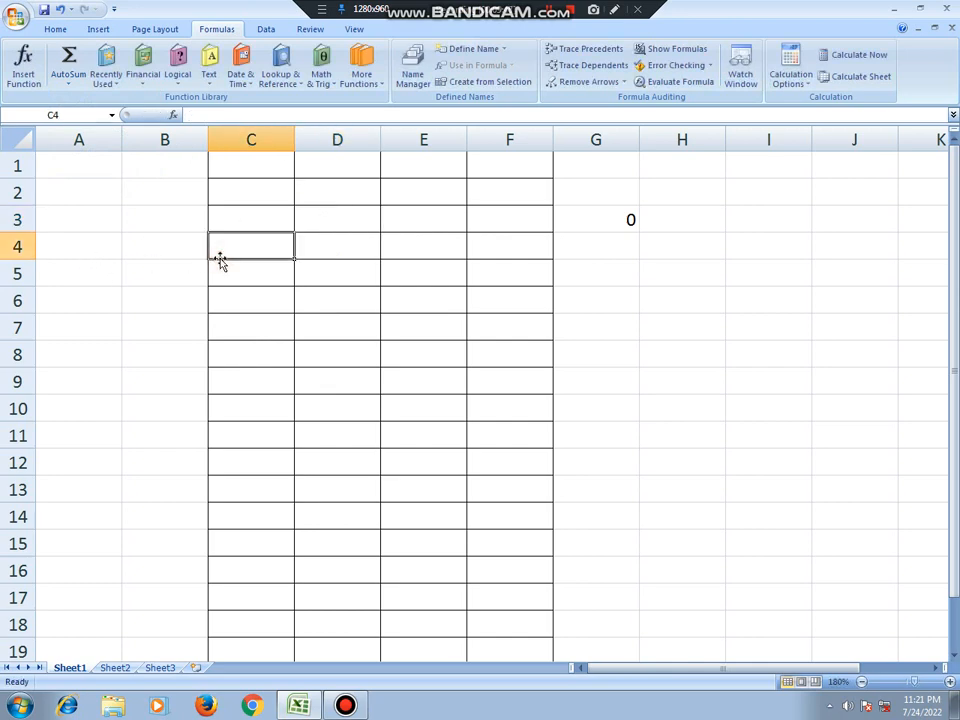